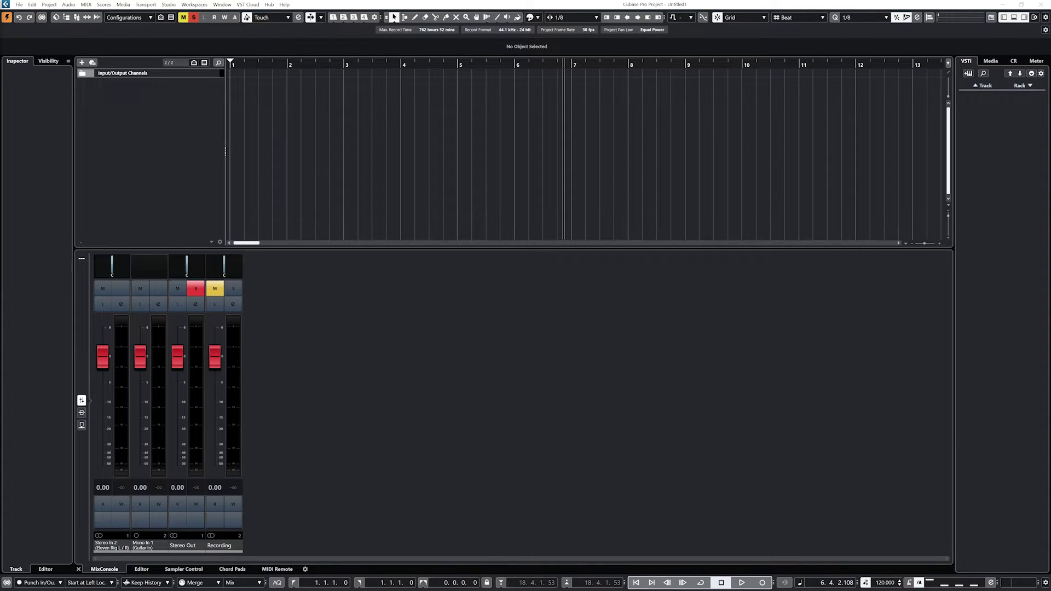
Add a HALion Sonic SE instrument track named 'Piano'.
right_click(143, 117)
left_click(181, 129)
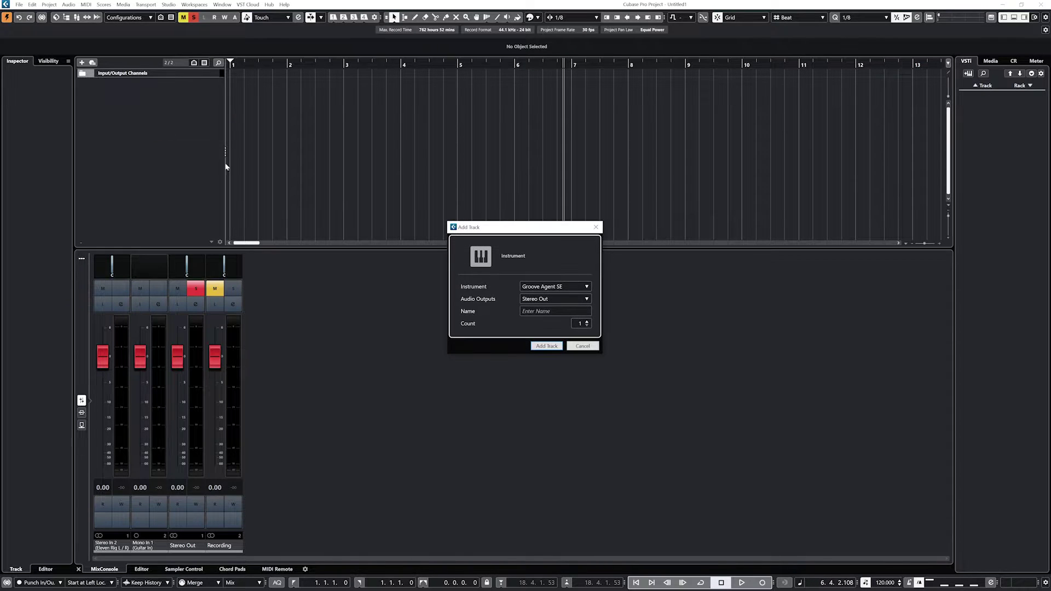
left_click(534, 286)
left_click(512, 405)
left_click(550, 311)
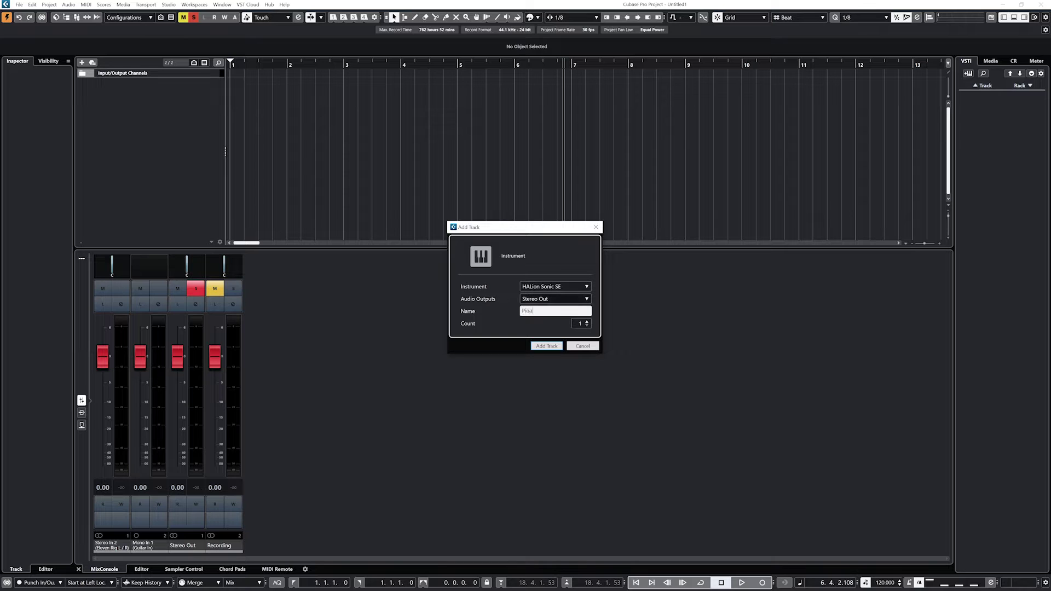
type("Piano")
key("Return")
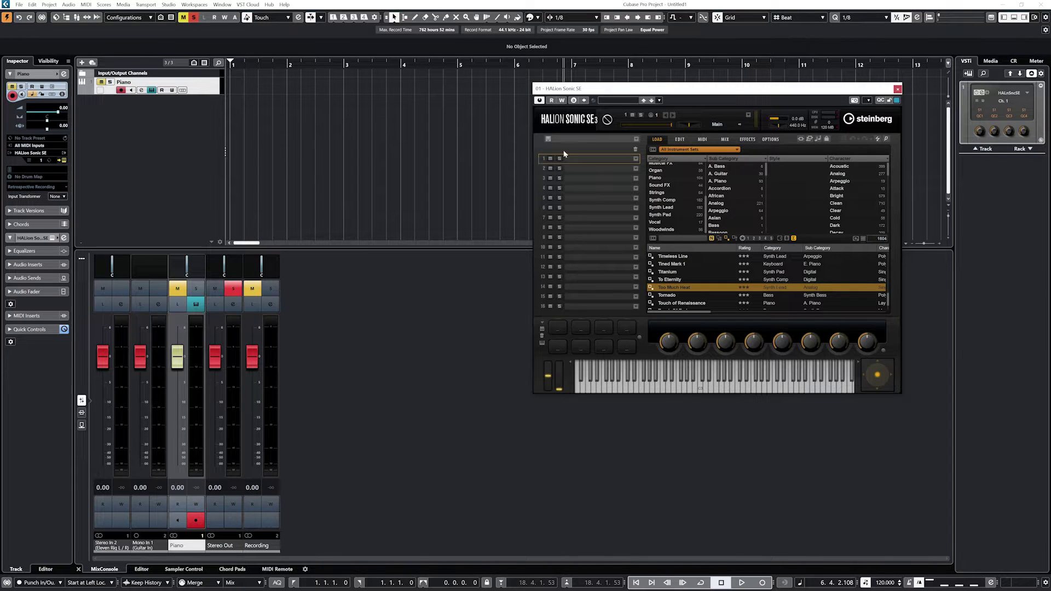
Load the Clear View preset from the Piano category, then close the HALion Sonic SE window.
left_click(655, 177)
scroll(698, 263, "up", 10)
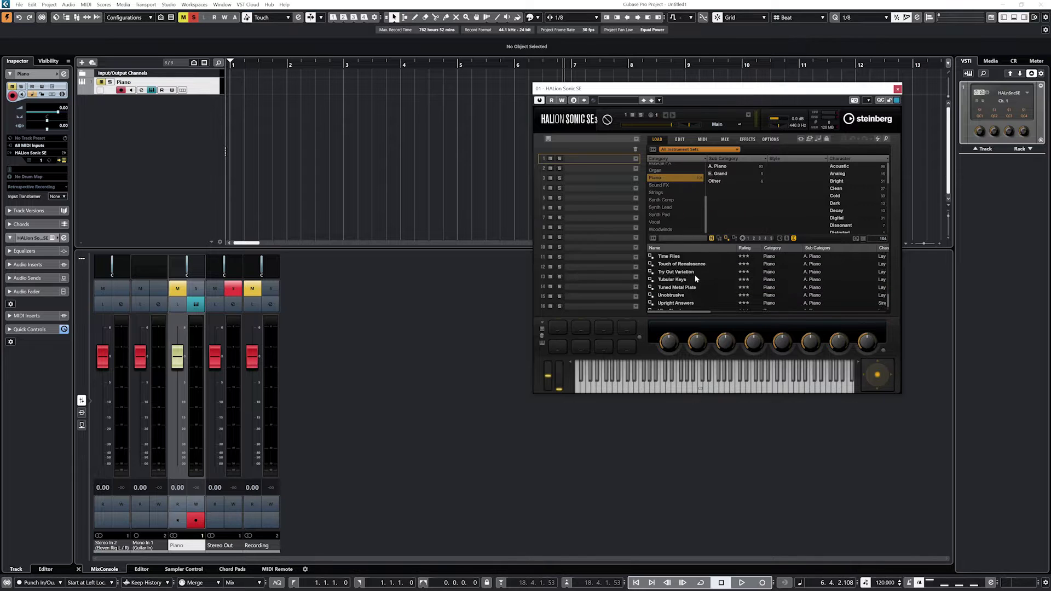
scroll(696, 276, "up", 10)
scroll(698, 278, "up", 2)
scroll(699, 279, "up", 3)
scroll(698, 276, "up", 7)
double_click(680, 257)
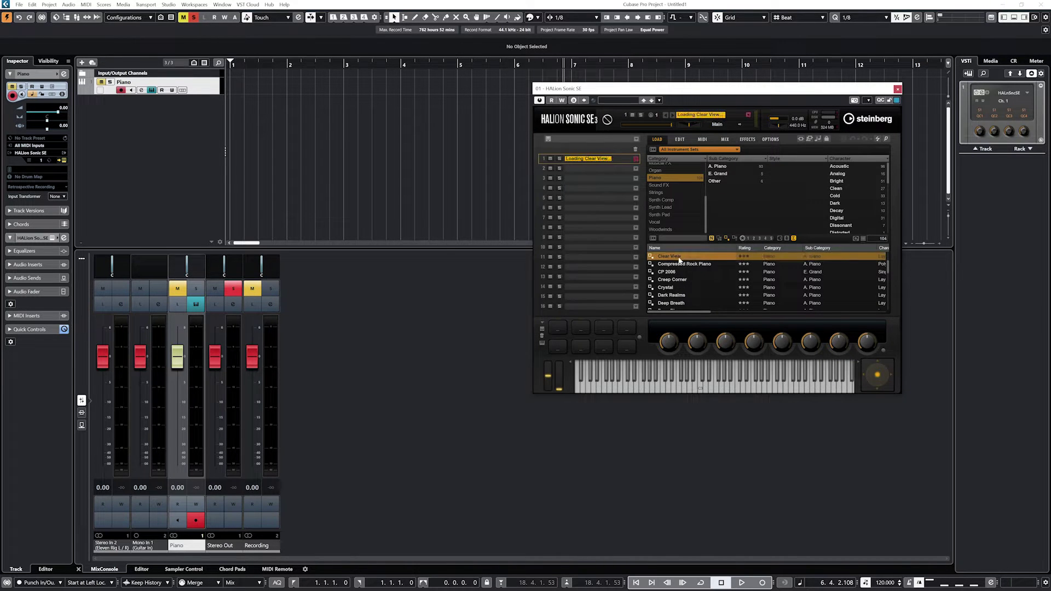
left_click(897, 89)
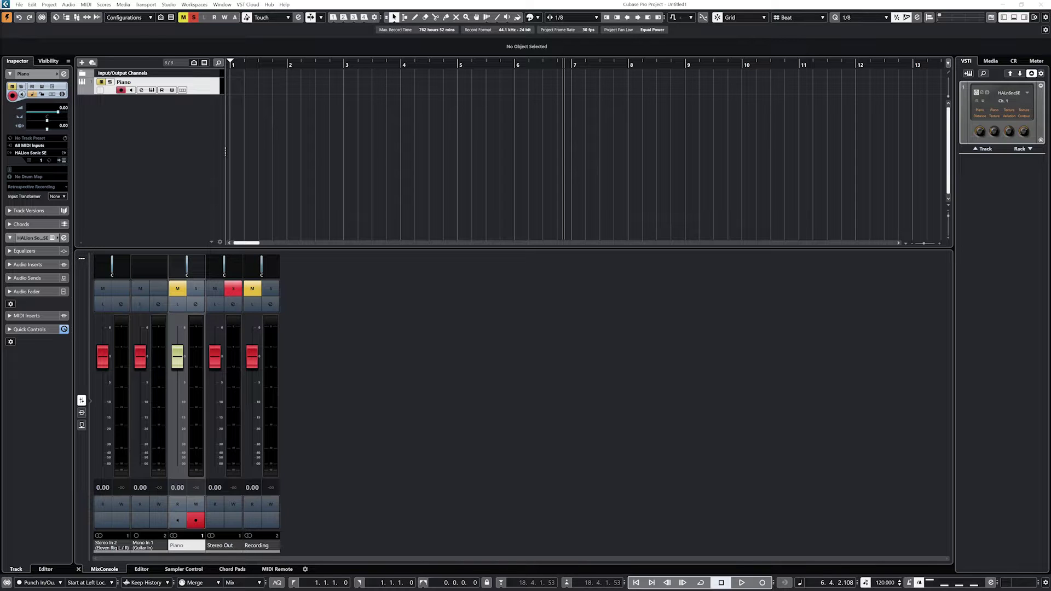
Draw an empty MIDI part on the Piano track spanning bars 1–9 and open it in the Key Editor.
left_click(415, 17)
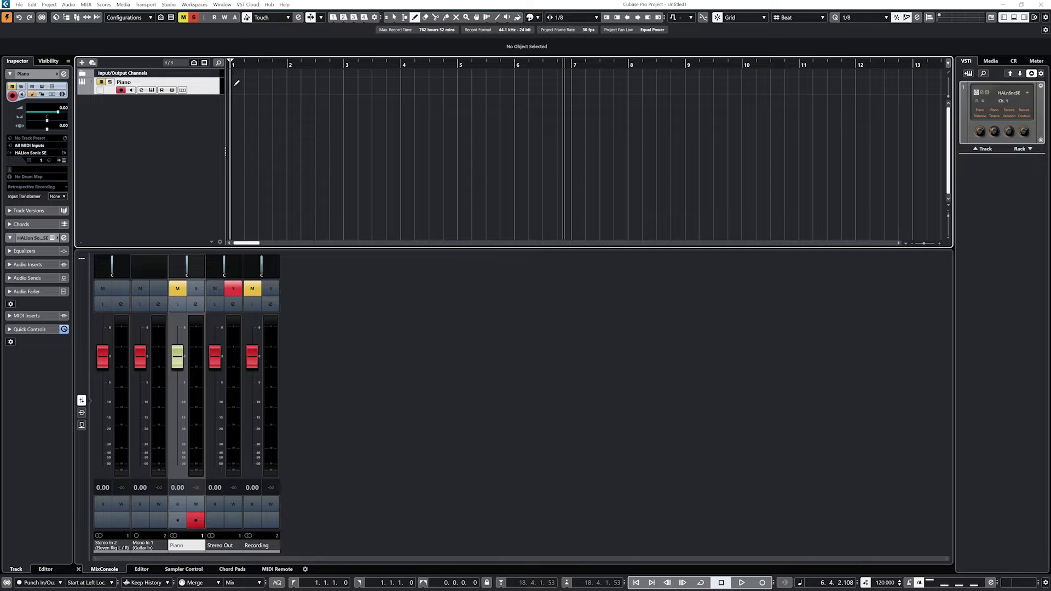
left_click_drag(235, 84, 685, 90)
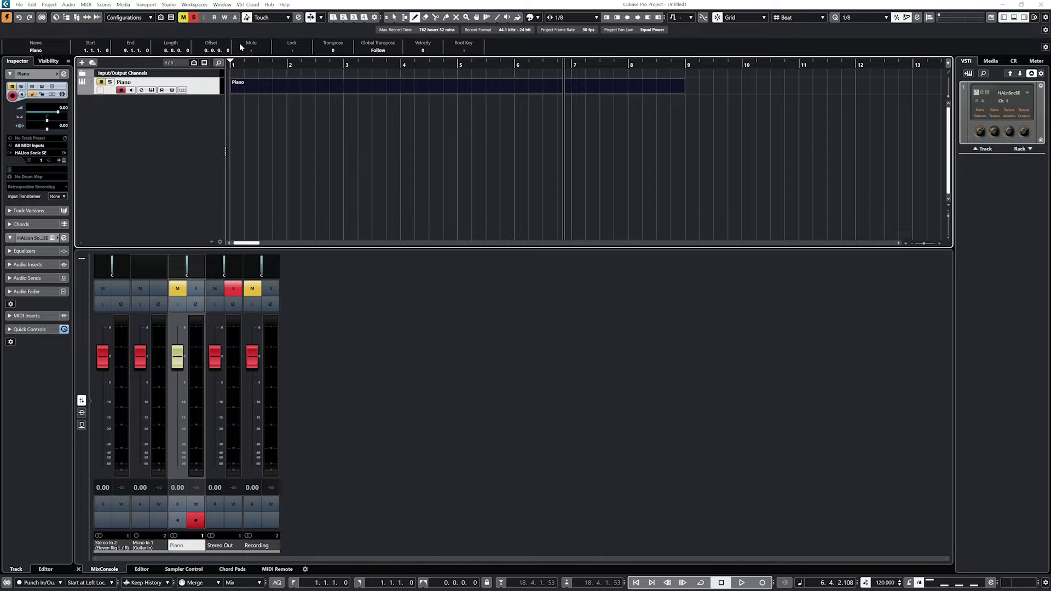
double_click(394, 86)
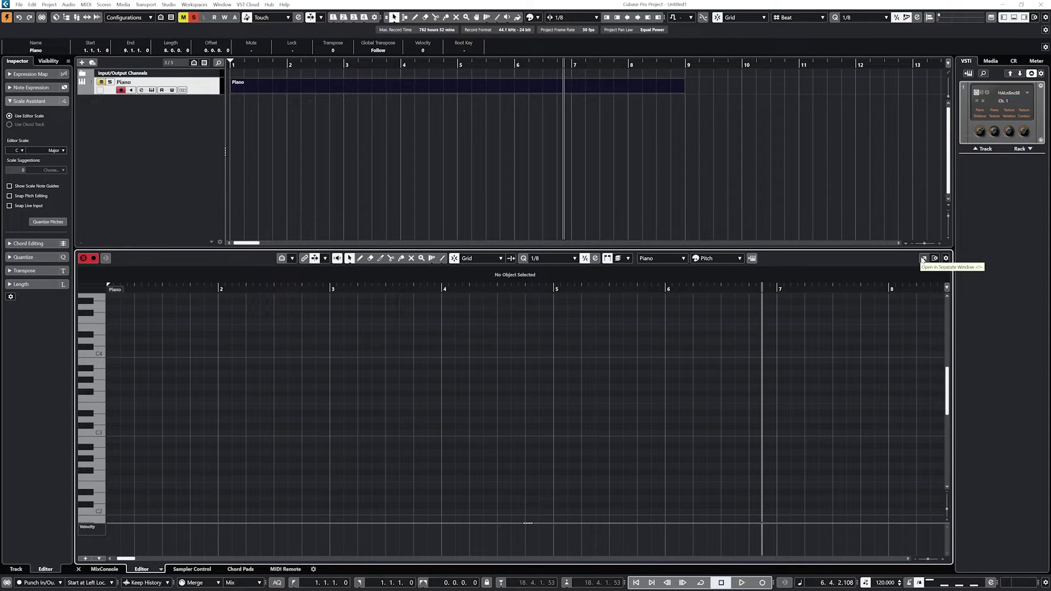
Move the Key Editor to its own window, show all toolbar items, and show pitch names on the keyboard.
left_click(922, 259)
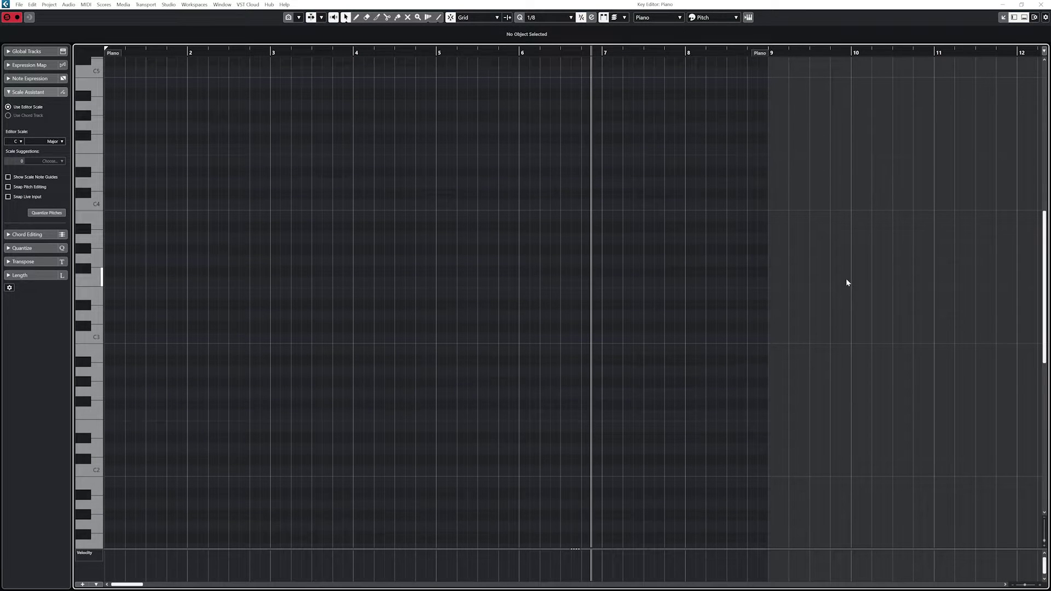
left_click(1044, 17)
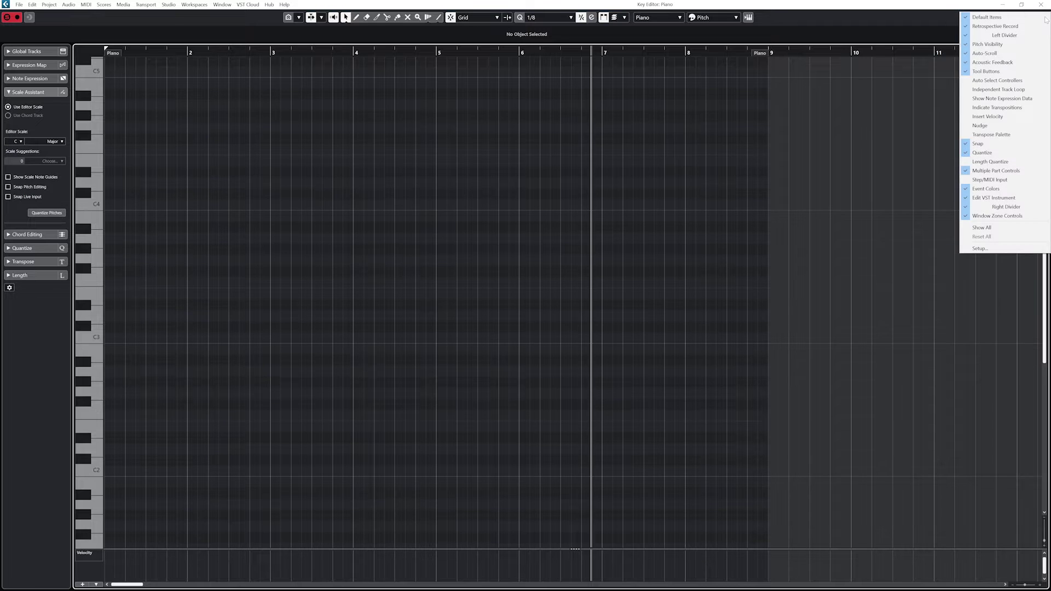
left_click(982, 229)
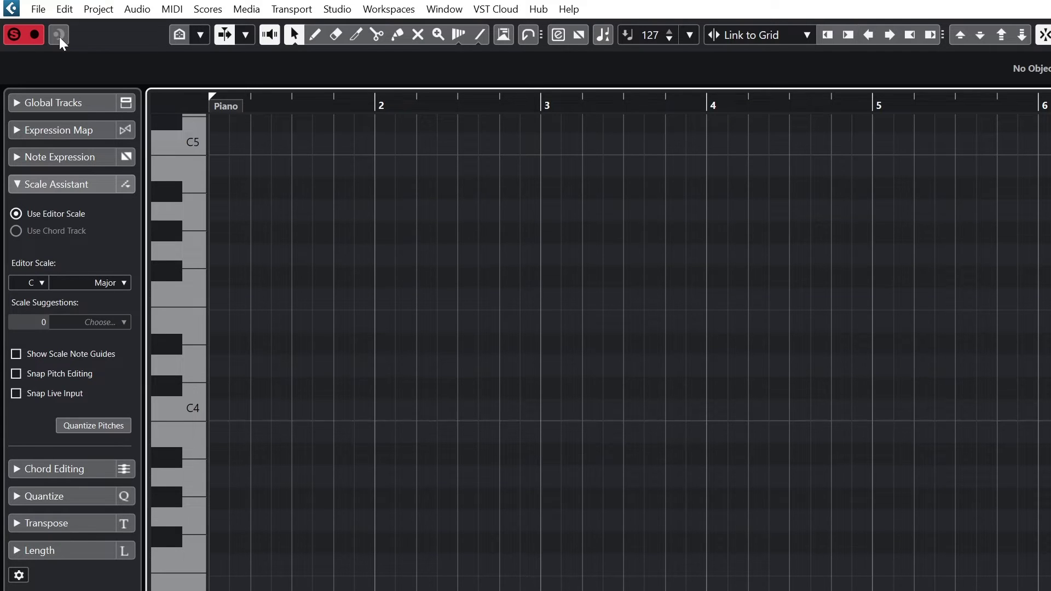
left_click(175, 40)
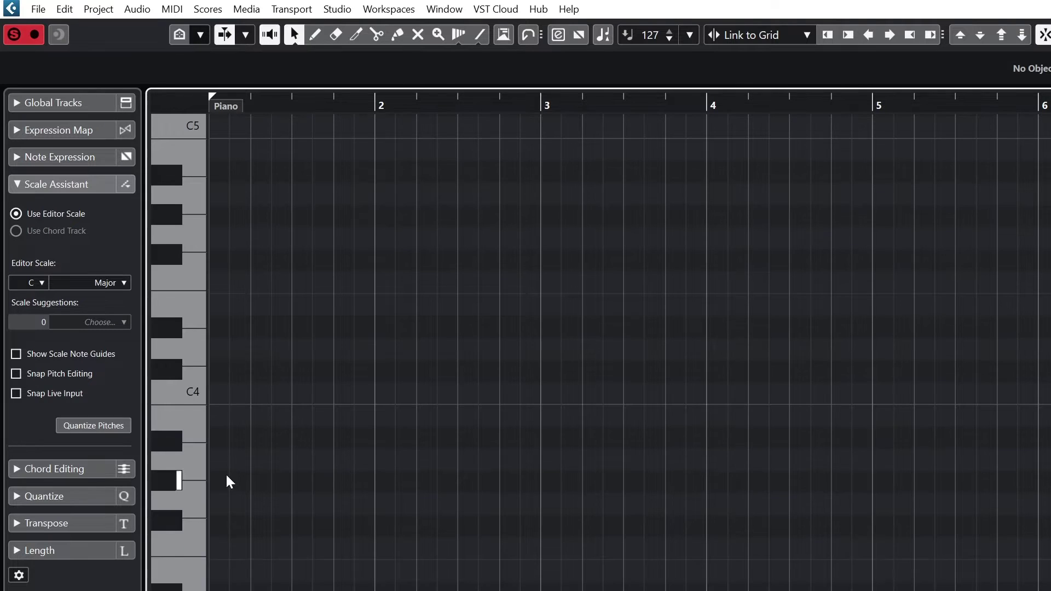
Draw E3 and G3 chord notes across bars 1–2.
key("8")
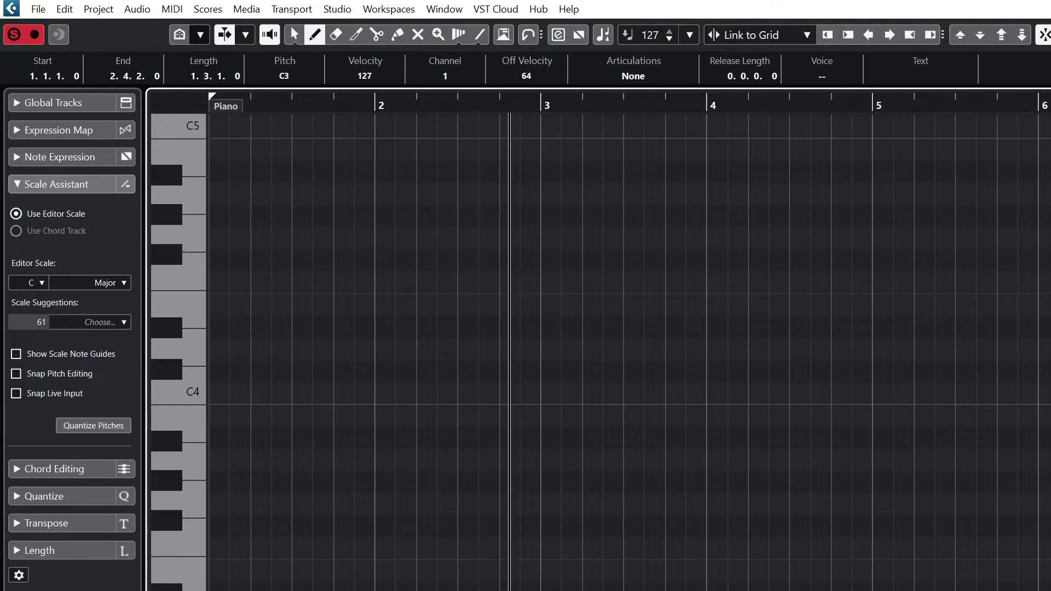
left_click_drag(210, 571, 542, 569)
left_click_drag(210, 504, 540, 504)
Change the keyboard to show pitches from the Scale Assistant instead of only used pitches.
left_click(200, 34)
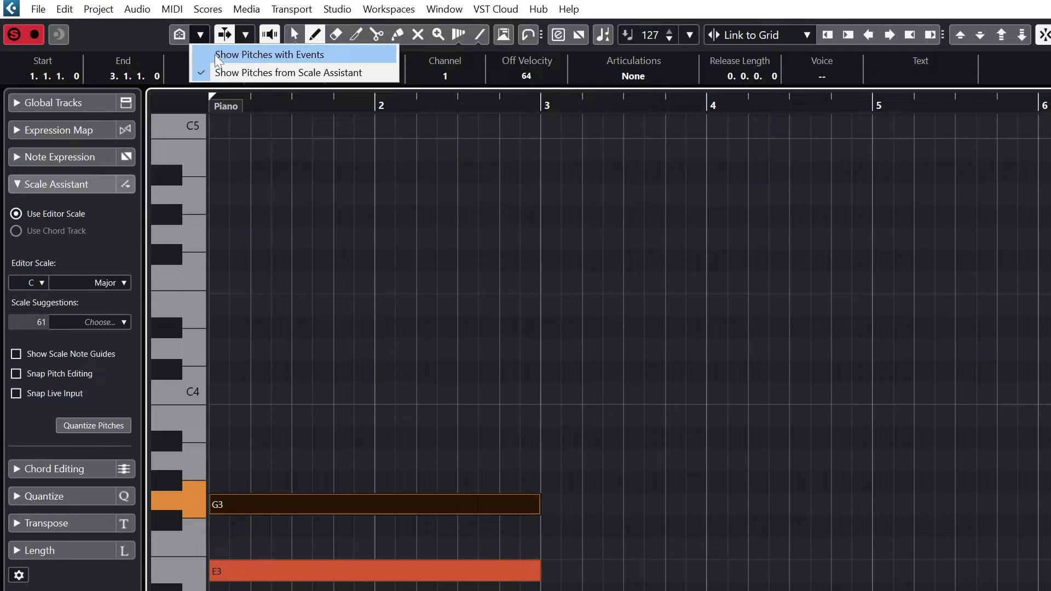
left_click(215, 54)
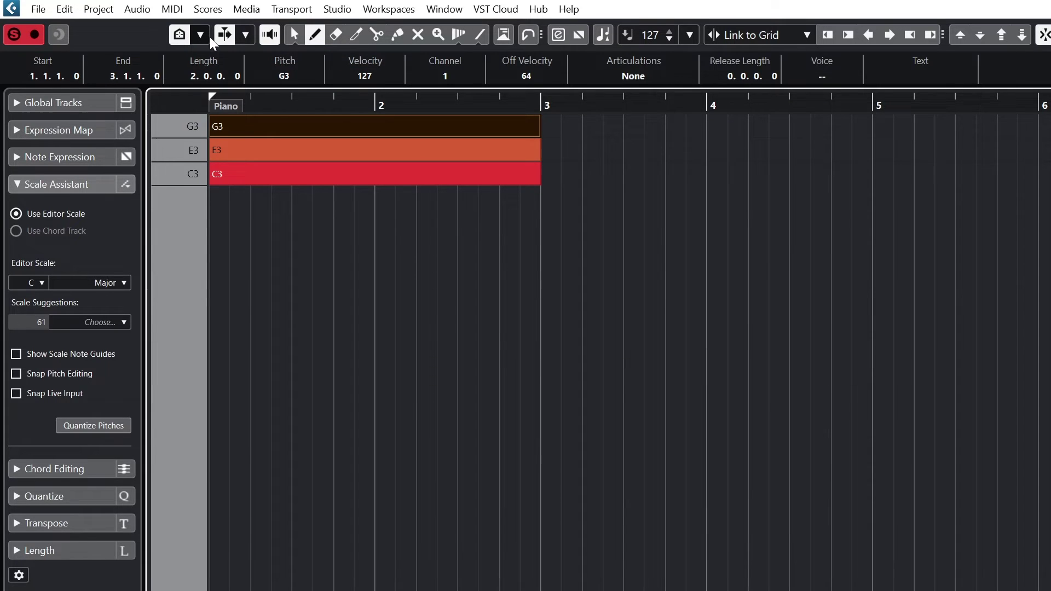
left_click(200, 35)
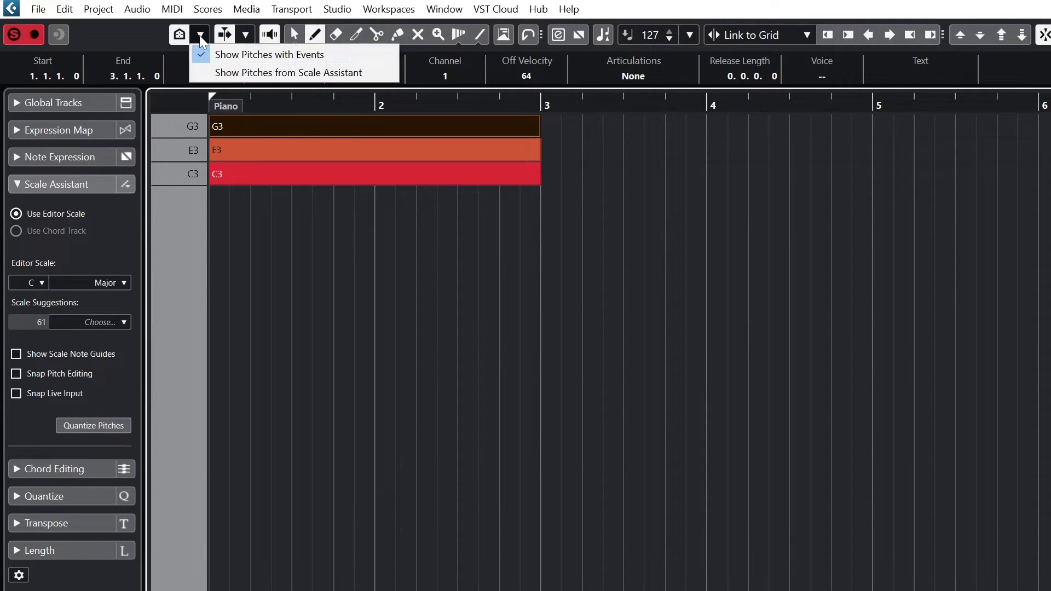
left_click(224, 74)
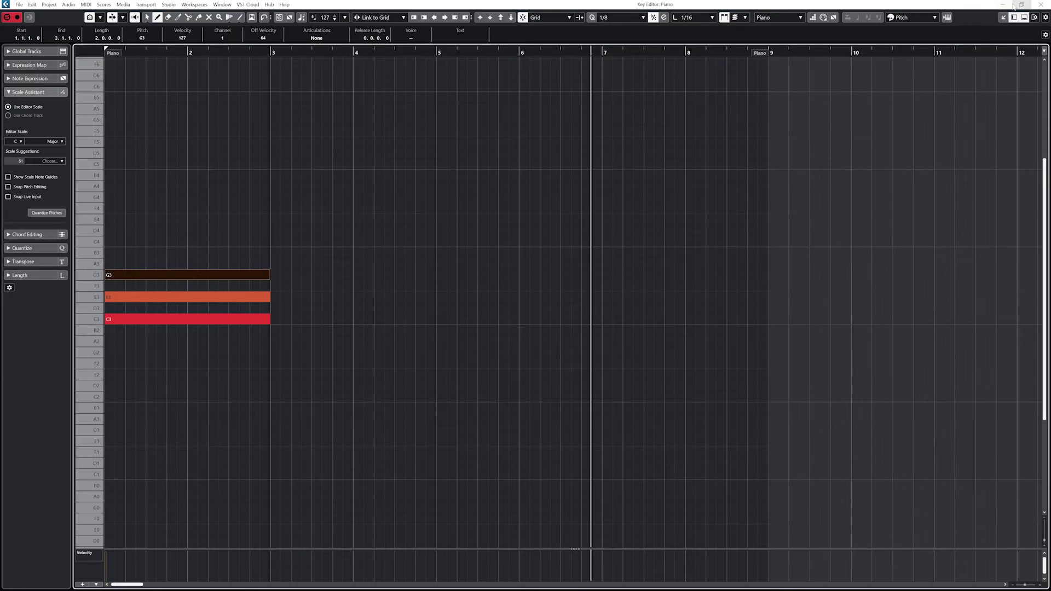
Toggle the inspector and Scale Assistant section, leaving the scale at C Major.
left_click(1013, 19)
left_click(1013, 19)
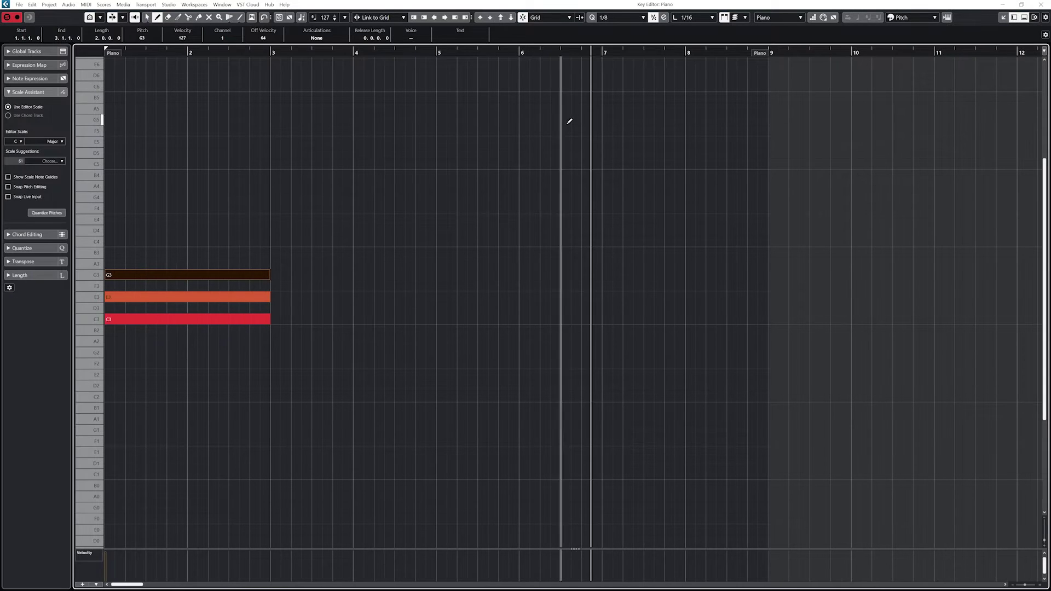
left_click(24, 93)
left_click(24, 93)
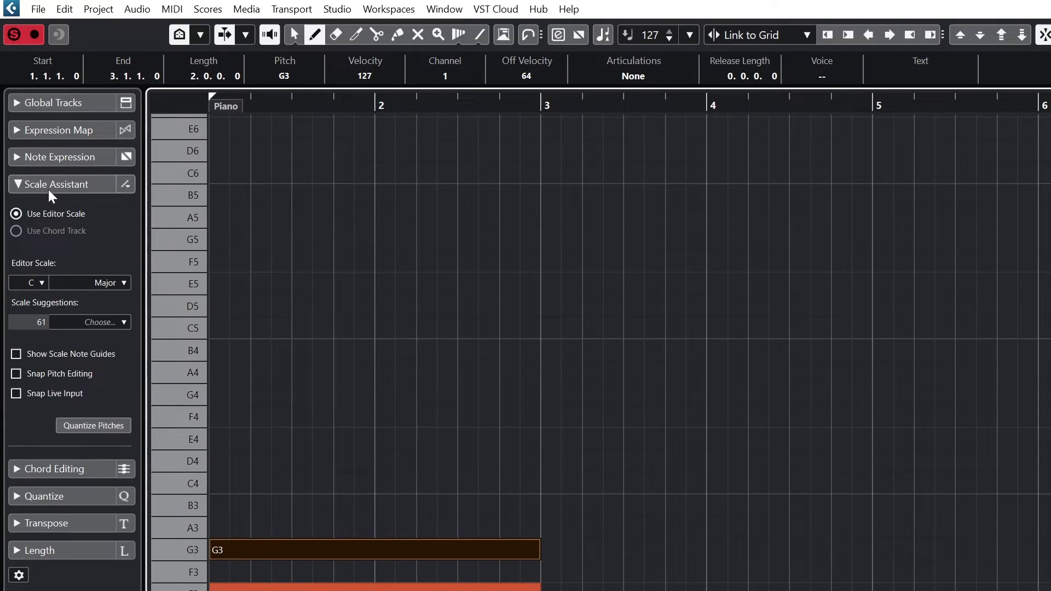
left_click(37, 284)
left_click(37, 298)
left_click(91, 283)
left_click(92, 298)
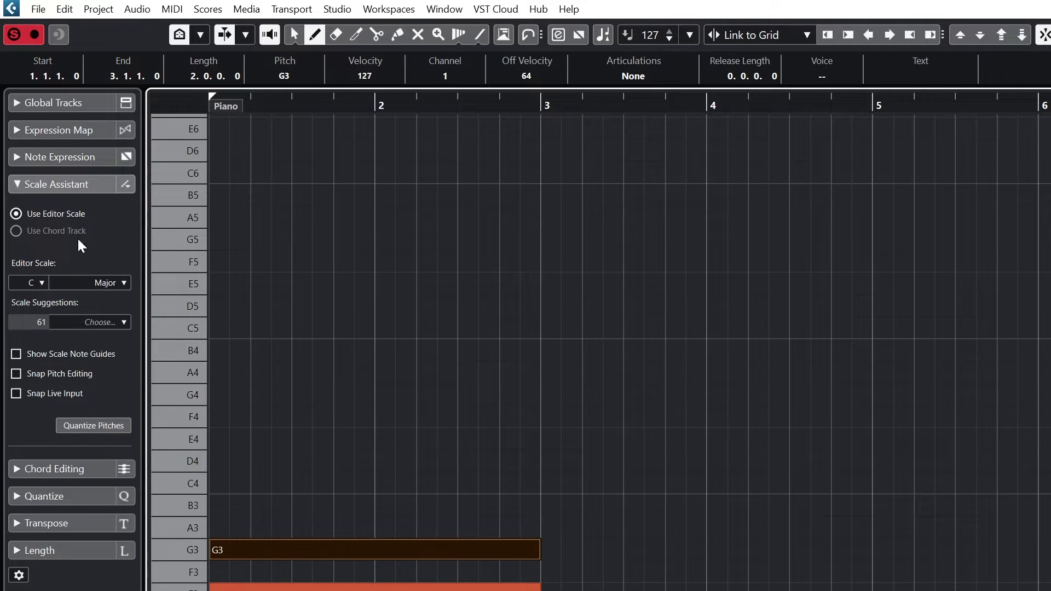
Keep Scale Assistant pitches shown and change the scale root to D#, giving D# Major.
left_click(244, 35)
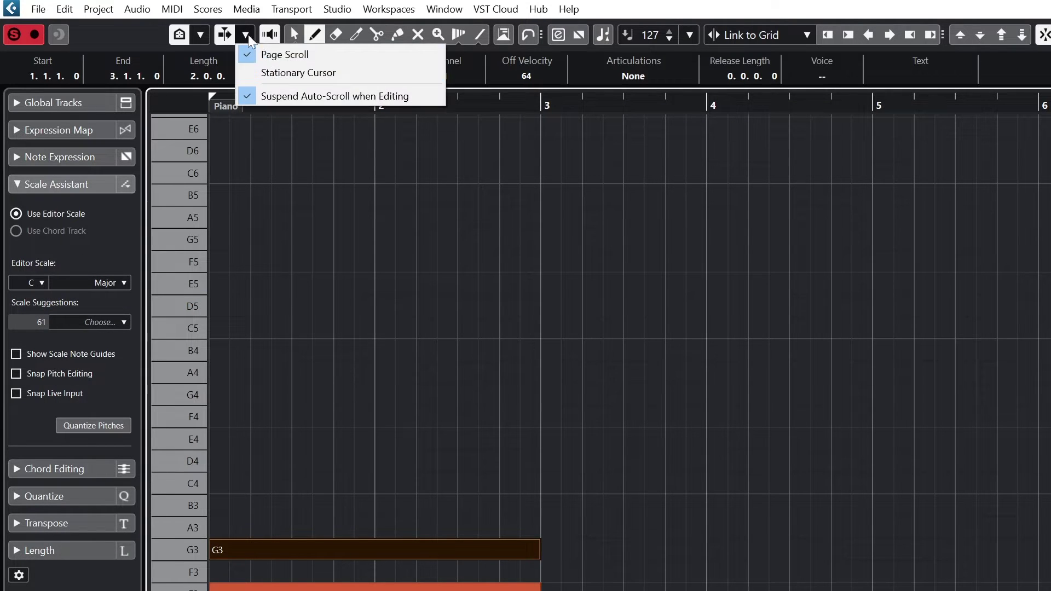
left_click(200, 35)
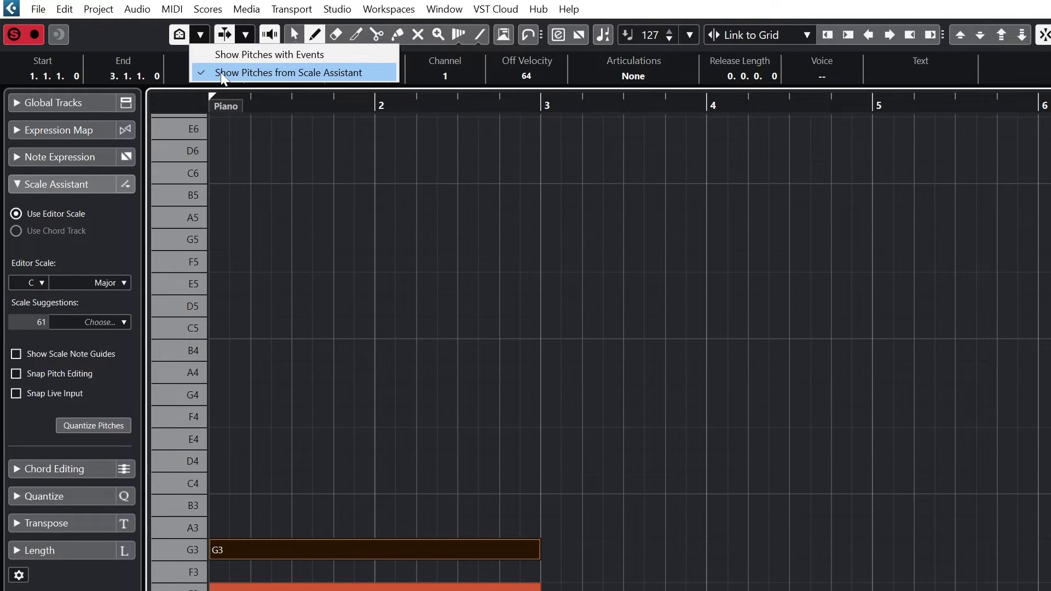
left_click(222, 73)
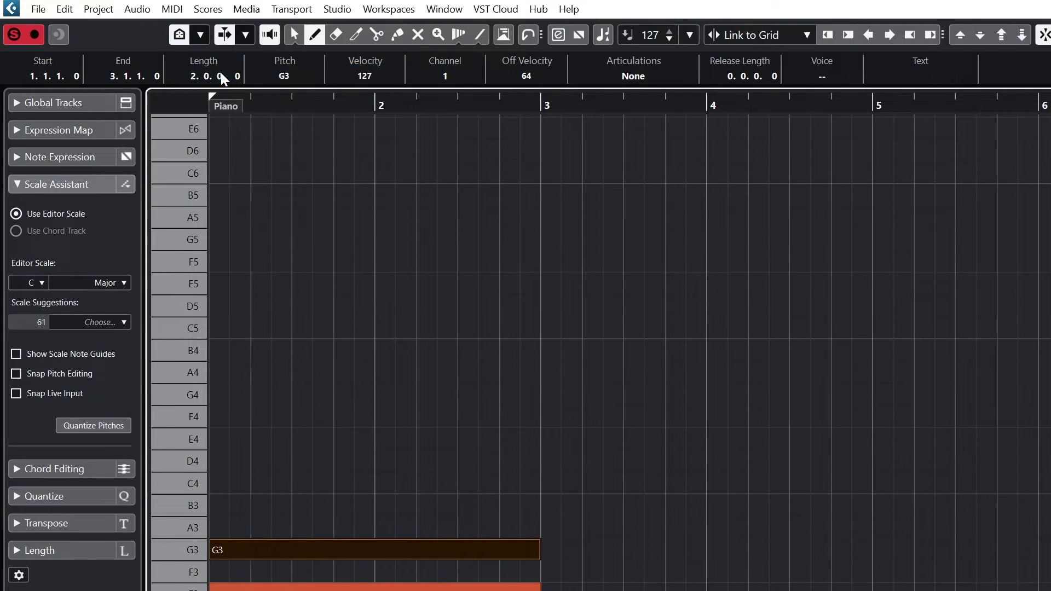
left_click(41, 284)
left_click(42, 333)
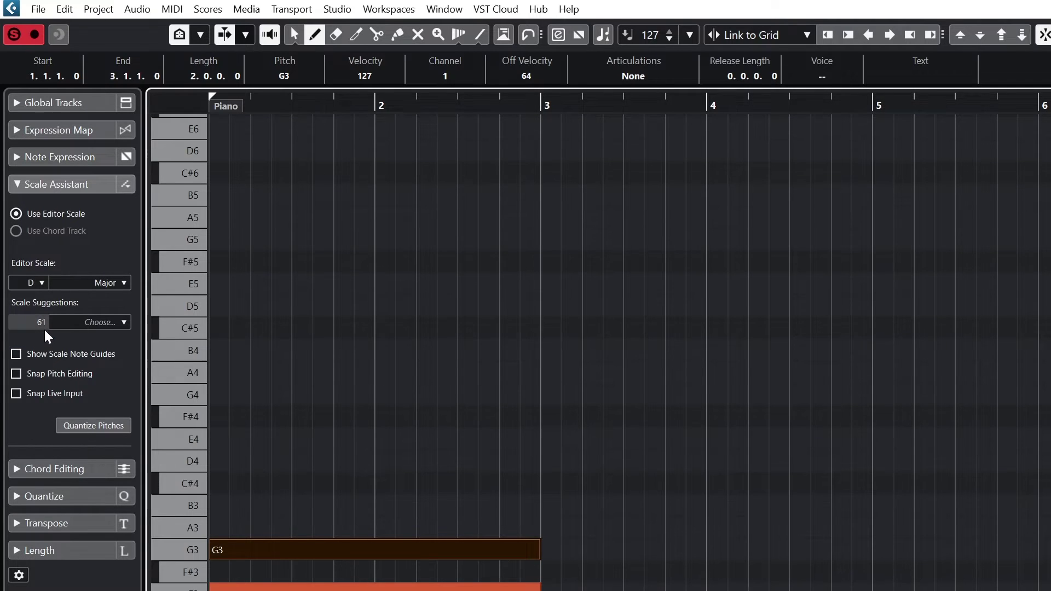
left_click(42, 283)
left_click(45, 353)
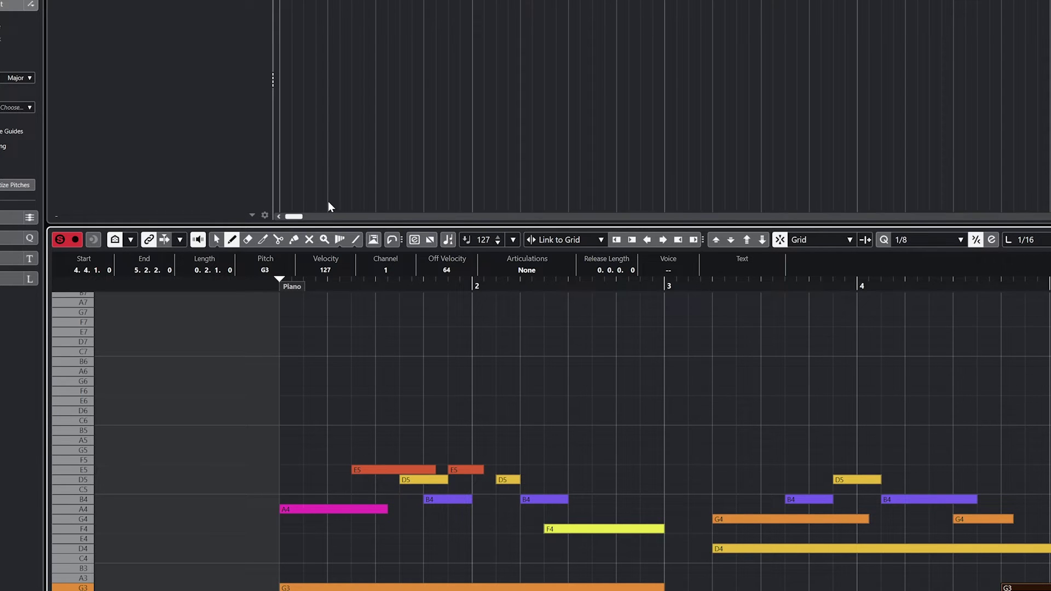
Set Auto-Scroll to Page Scroll and return the playback position to the clip start at bar 1.
left_click(164, 239)
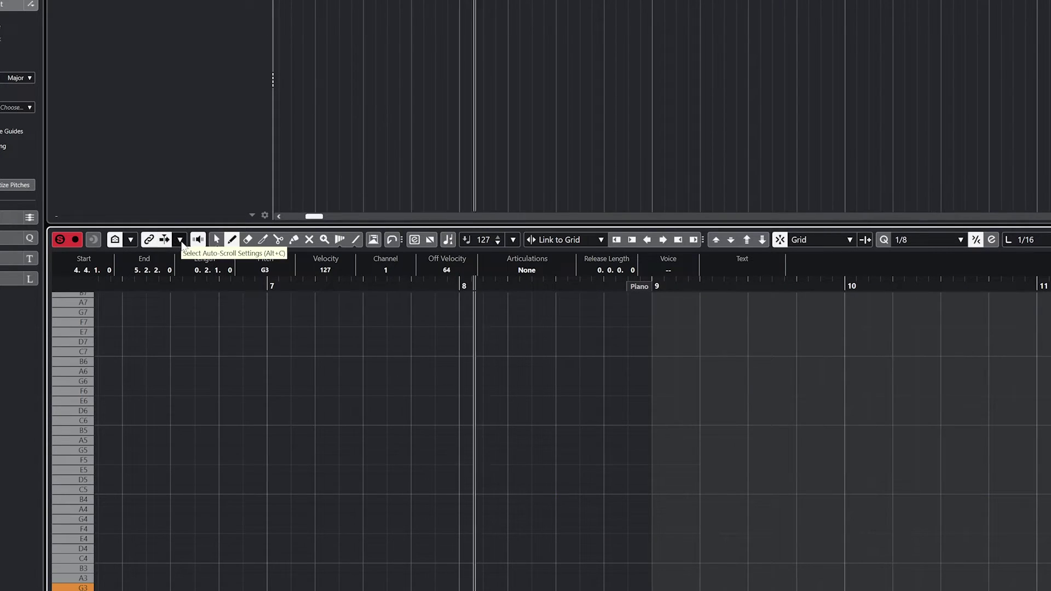
left_click(180, 241)
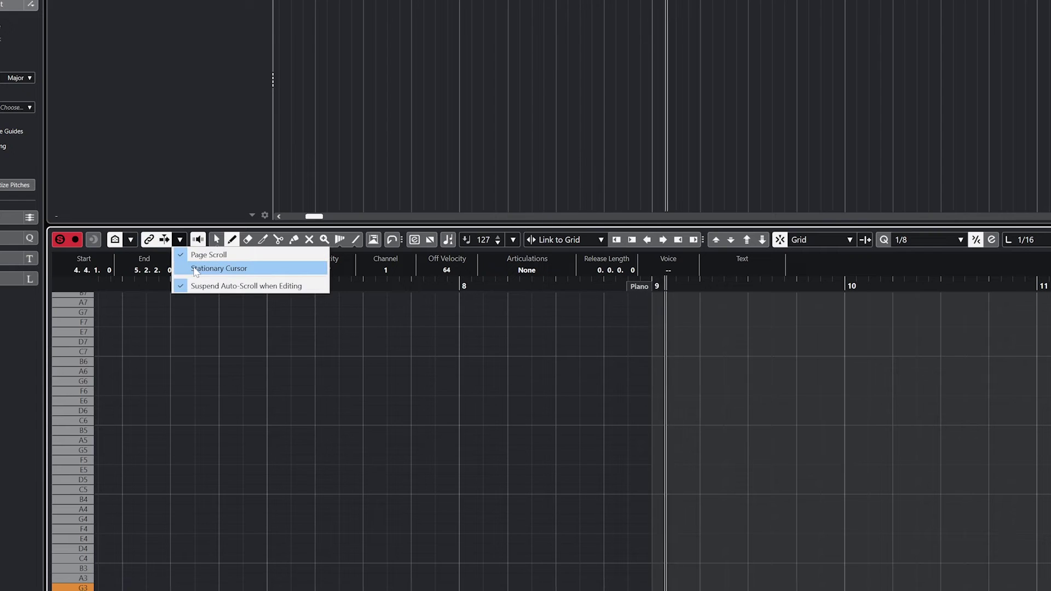
left_click(195, 268)
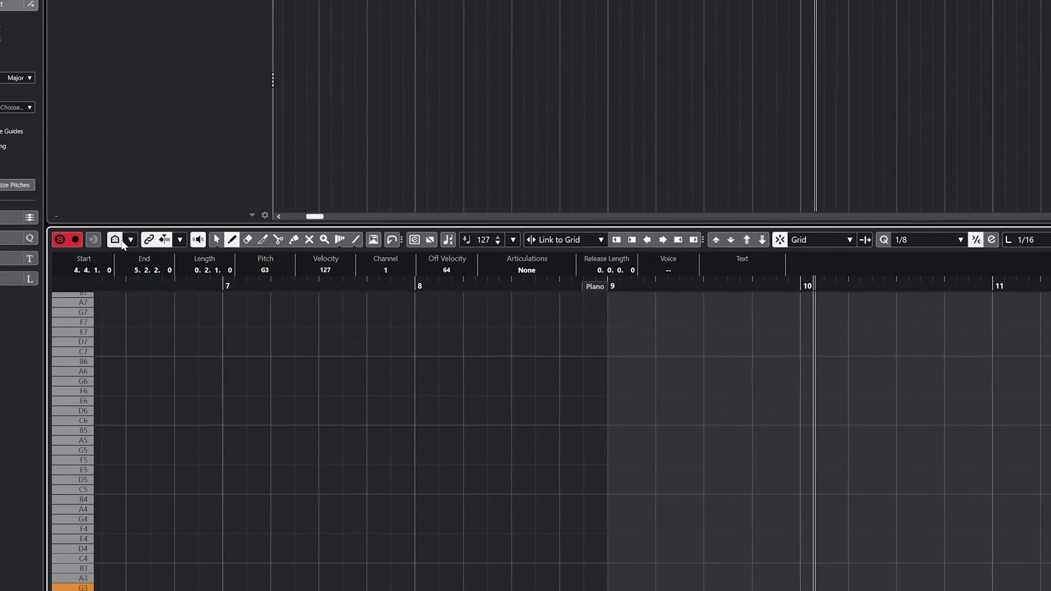
left_click(180, 239)
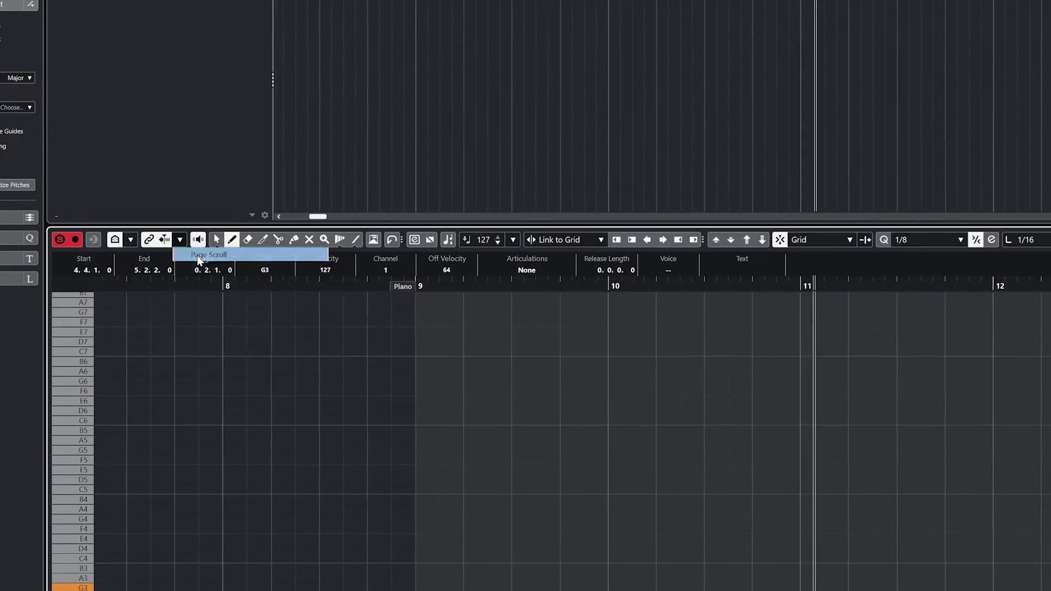
left_click(198, 256)
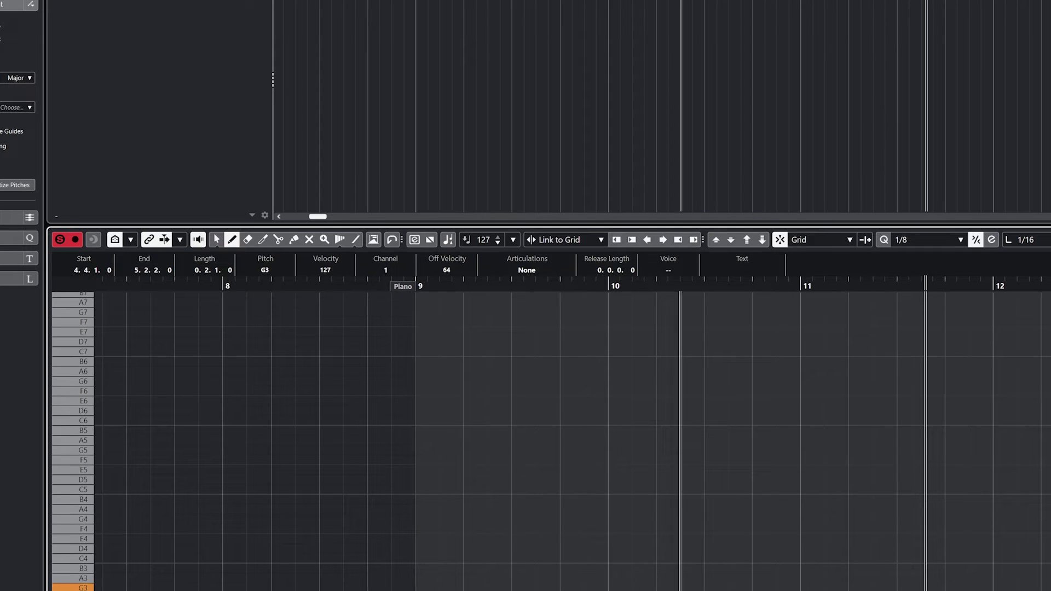
key("space")
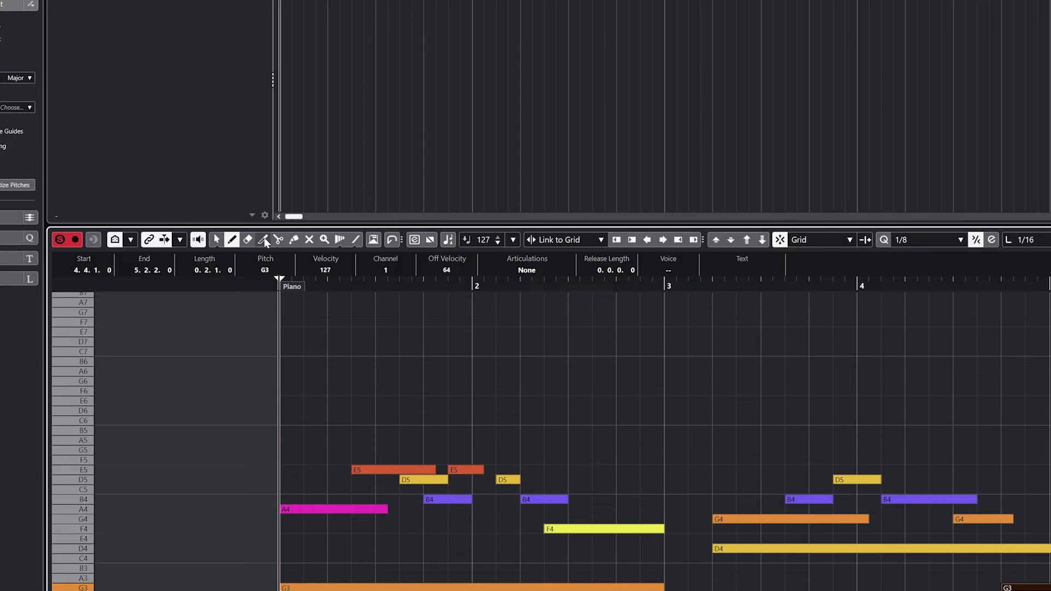
Try drawing A5 and B5 notes near bar 3, then delete both.
left_click(649, 441)
left_click_drag(651, 440, 743, 439)
key("Delete")
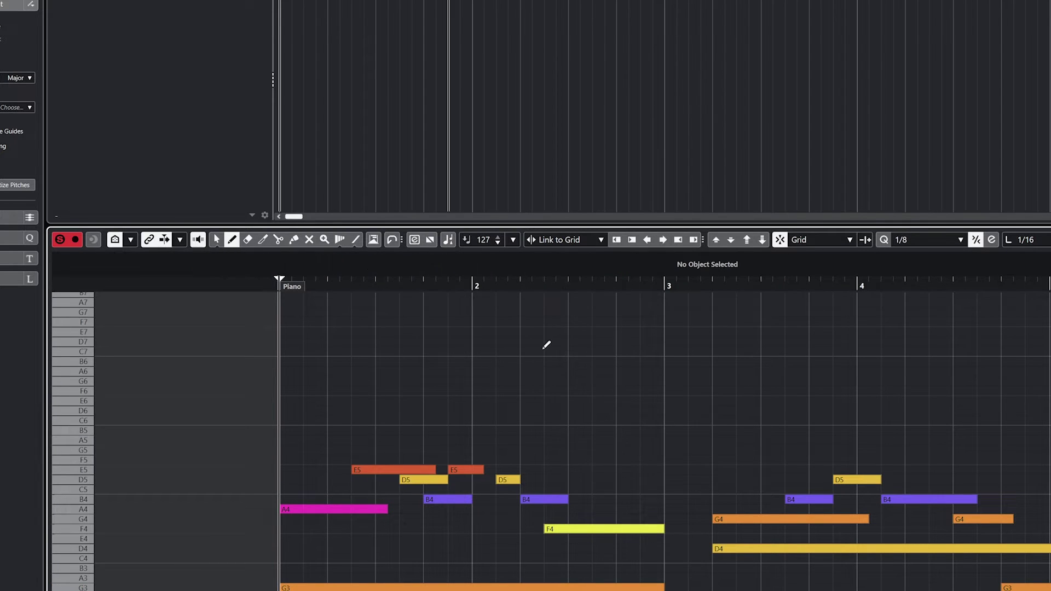
left_click_drag(646, 430, 762, 431)
key("Delete")
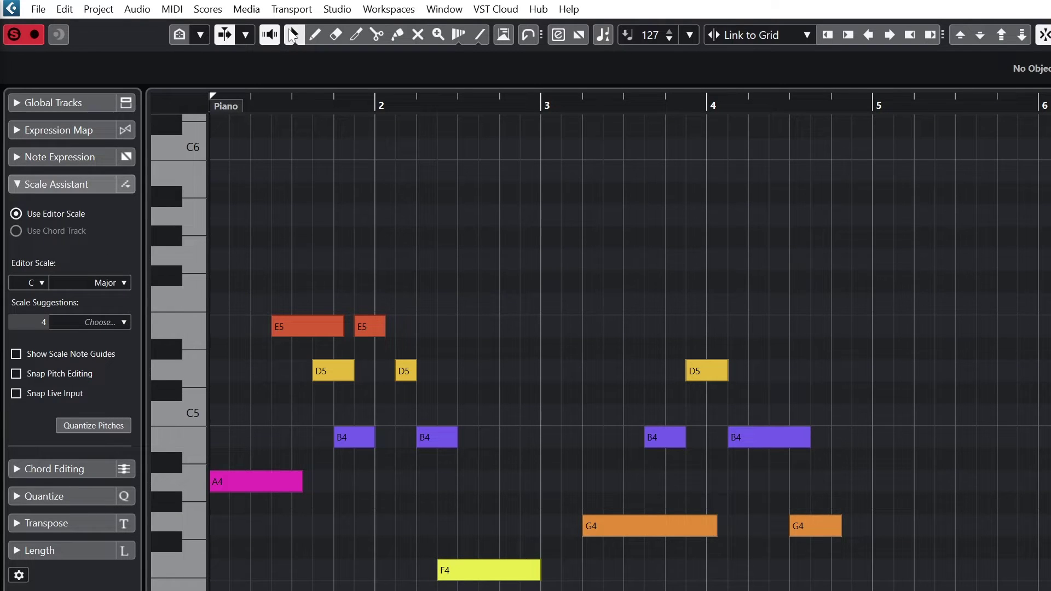
Raise the opening six notes to G5, F5 and D5 with the Object Selection tool.
left_click(292, 34)
left_click(299, 54)
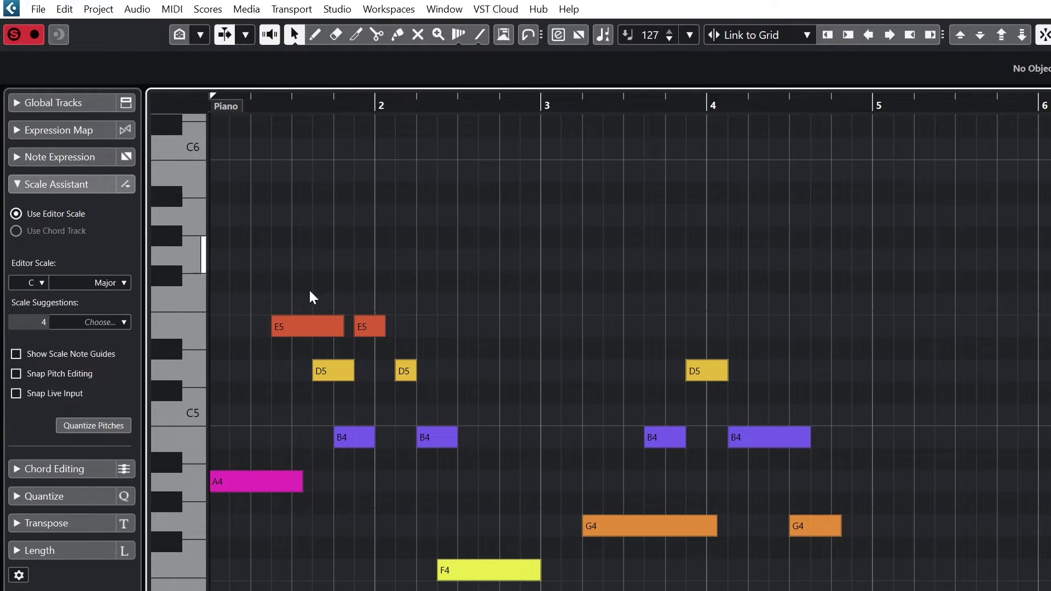
mouse_move(293, 326)
left_mouse_down()
mouse_move(298, 300)
mouse_move(294, 341)
mouse_move(299, 329)
left_mouse_up()
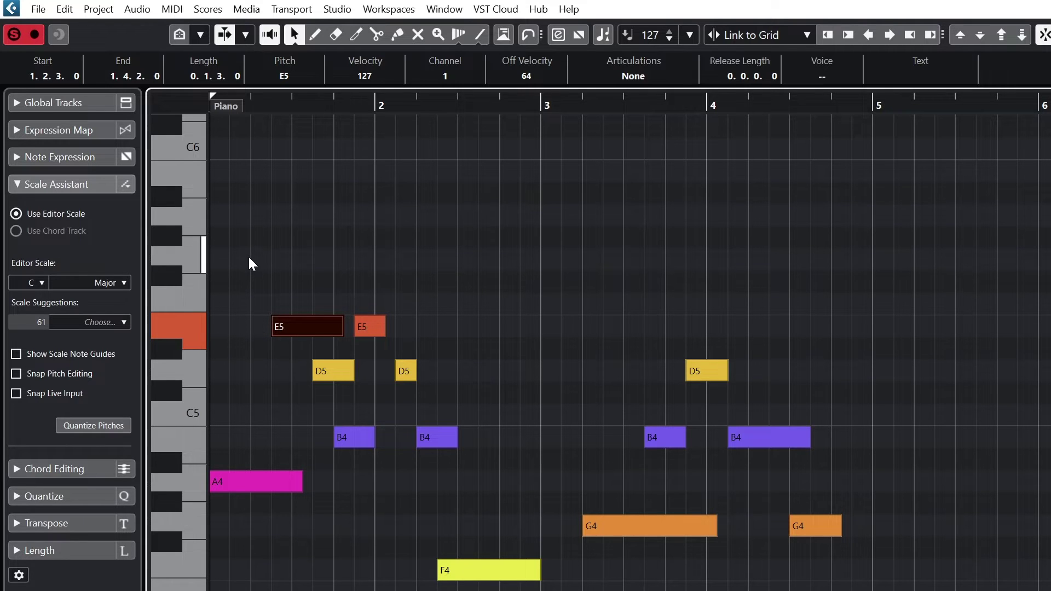
left_click_drag(259, 288, 462, 456)
left_click_drag(353, 438, 353, 374)
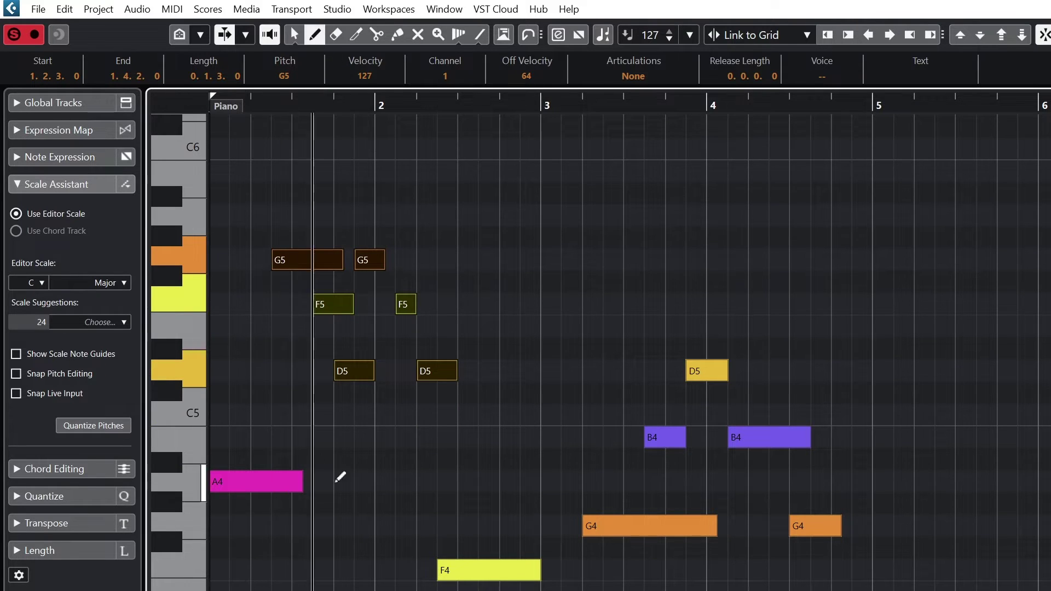
Add a G4 note from bar 1 into bar 2, replacing a stray G#4, and erase the D5 near bar 4.
left_click_drag(294, 504, 394, 504)
left_click(358, 508)
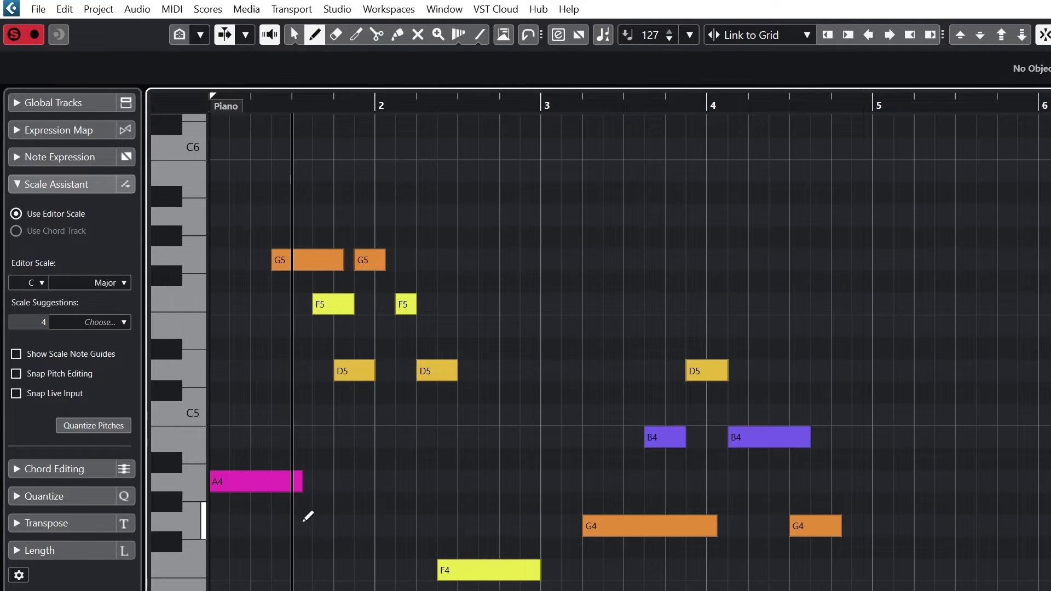
left_click_drag(307, 522, 433, 522)
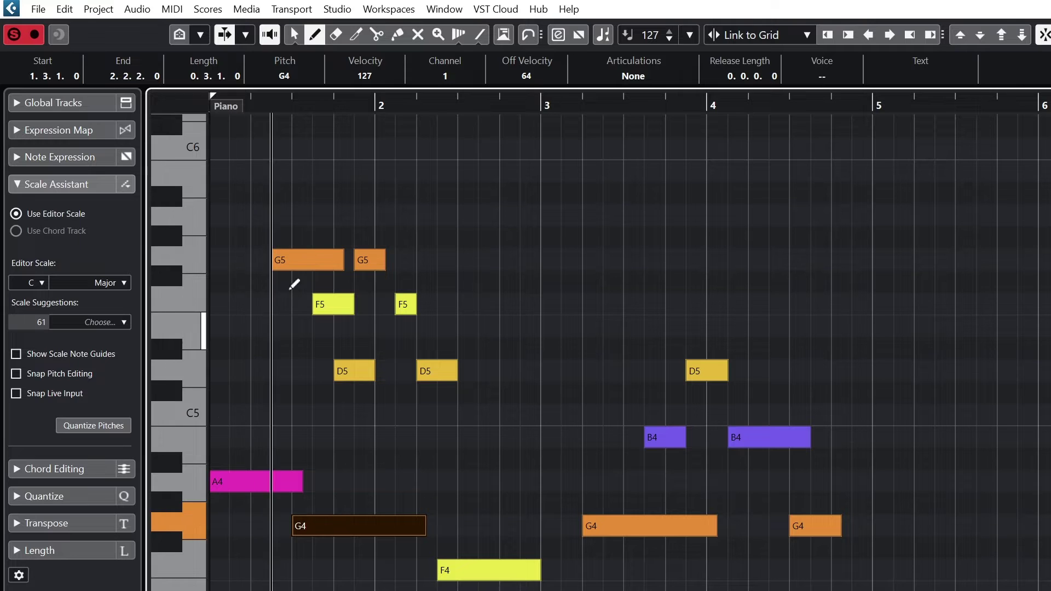
left_click(335, 35)
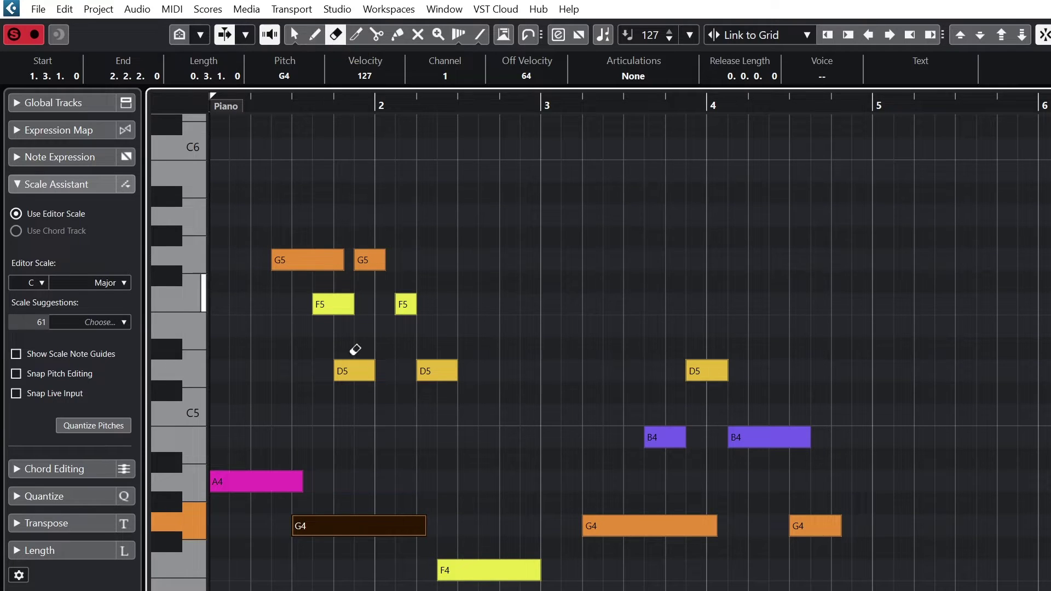
left_click(469, 563)
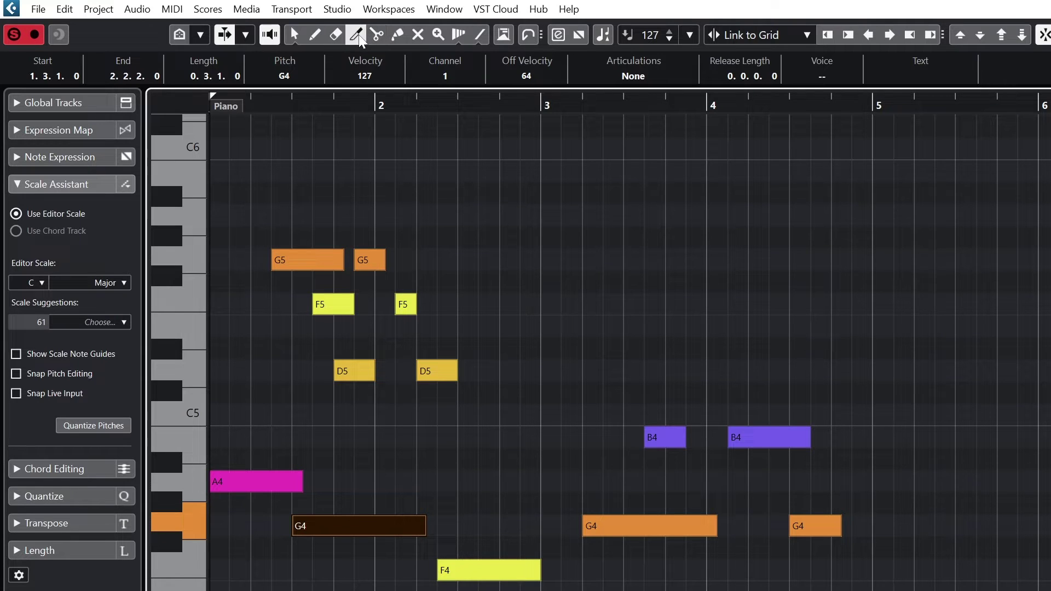
Trim the F4 note so it ends before bar 3.
left_click(354, 40)
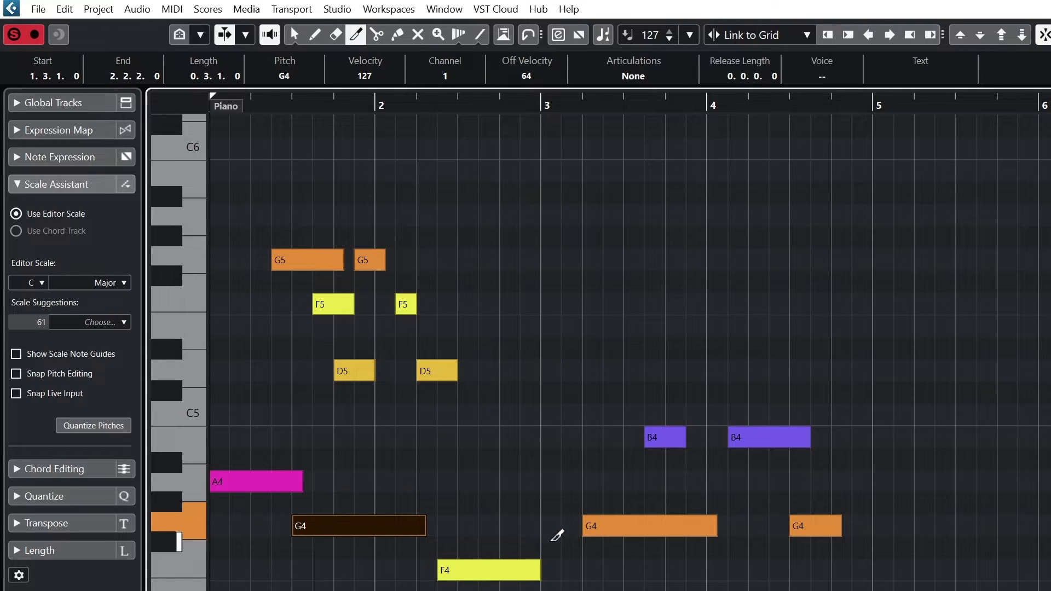
left_click(524, 567)
left_click(516, 564)
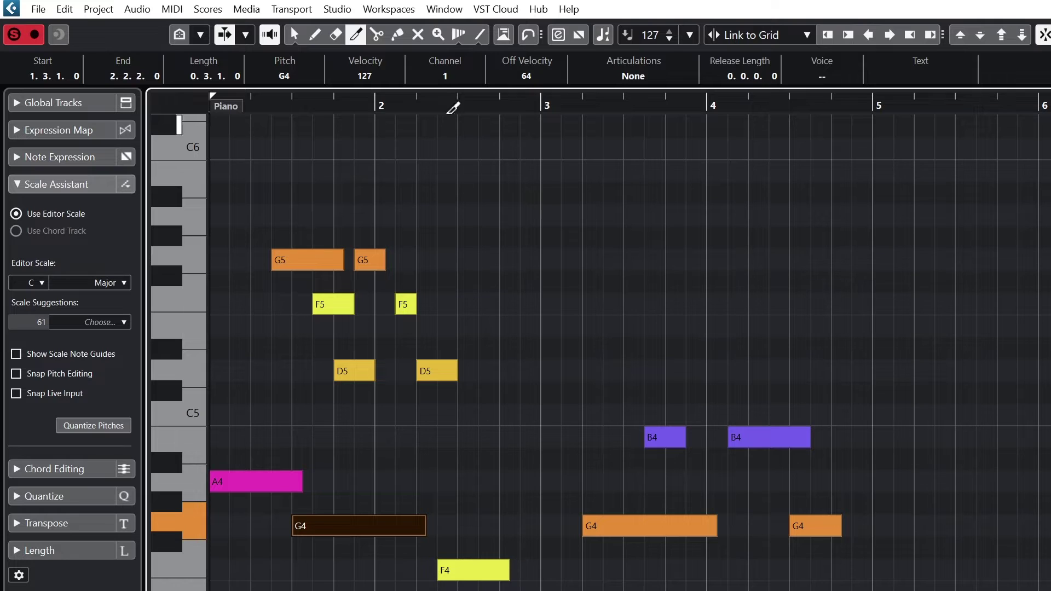
Split the F4 note in two, then glue the pieces back together.
left_click(376, 34)
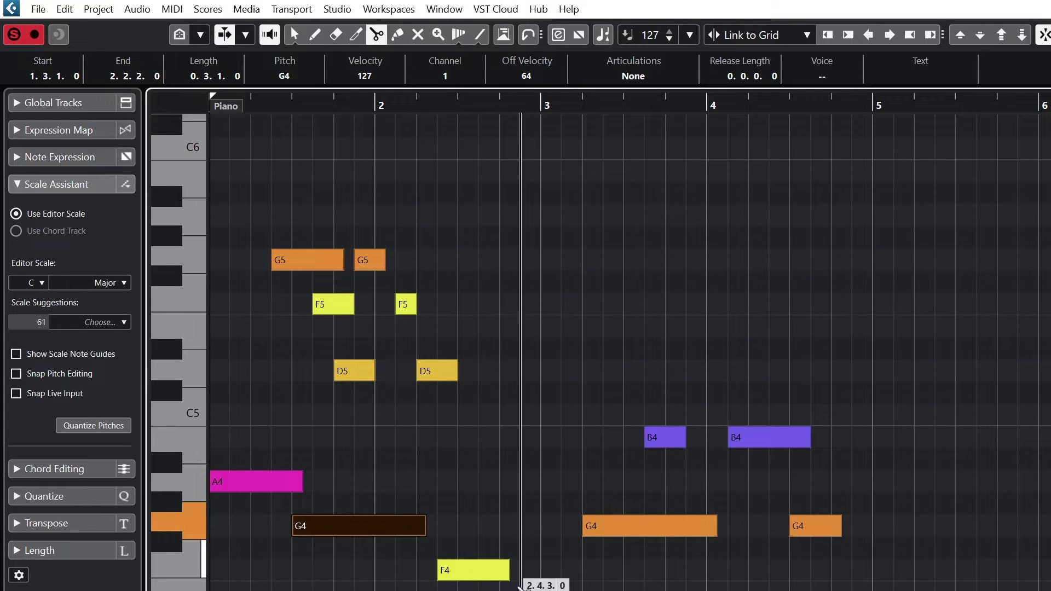
left_click(478, 572)
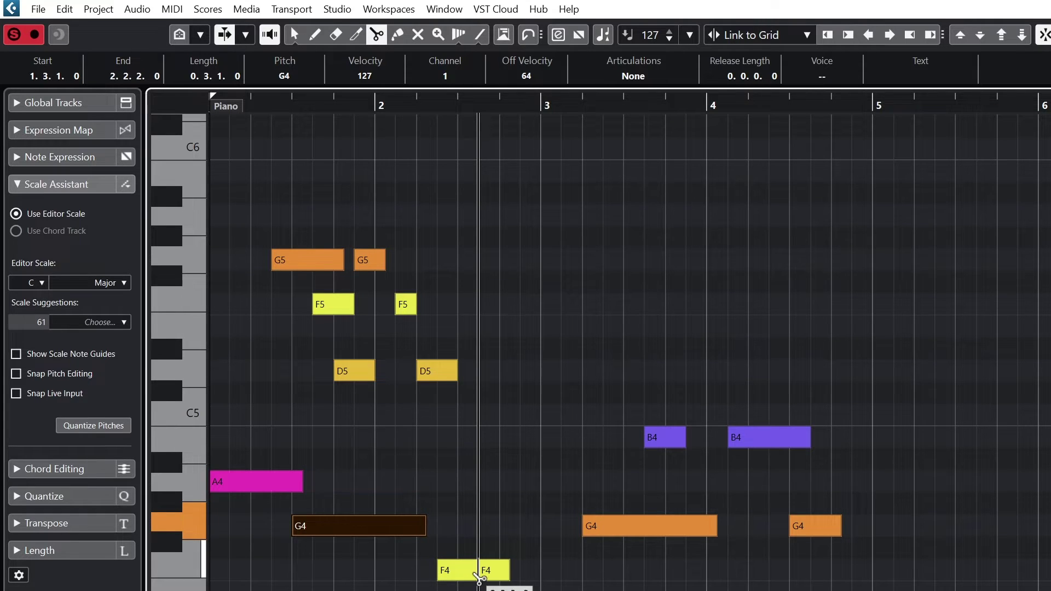
left_click(397, 34)
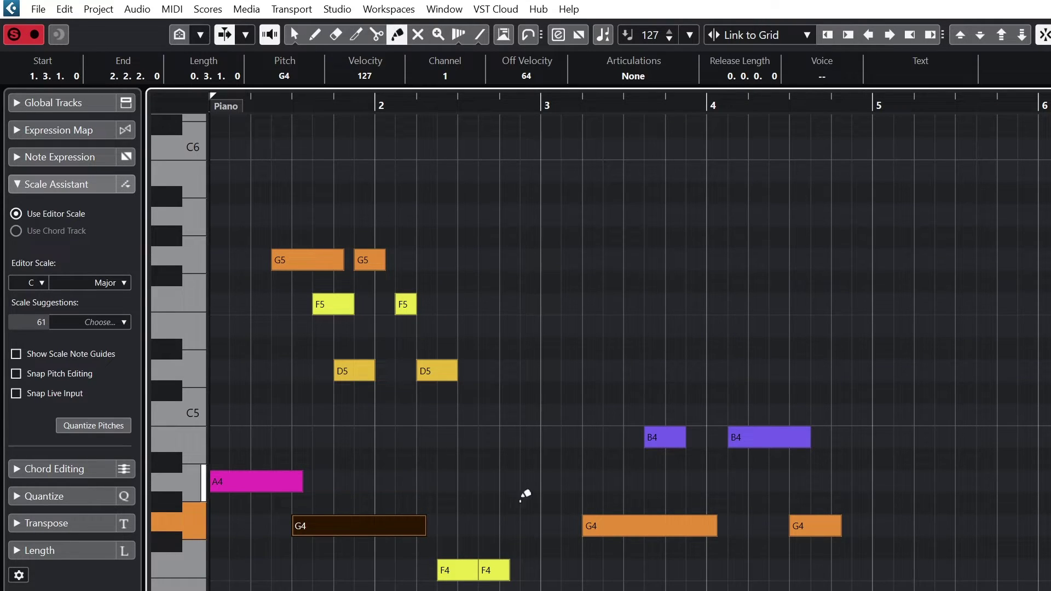
left_click(480, 567)
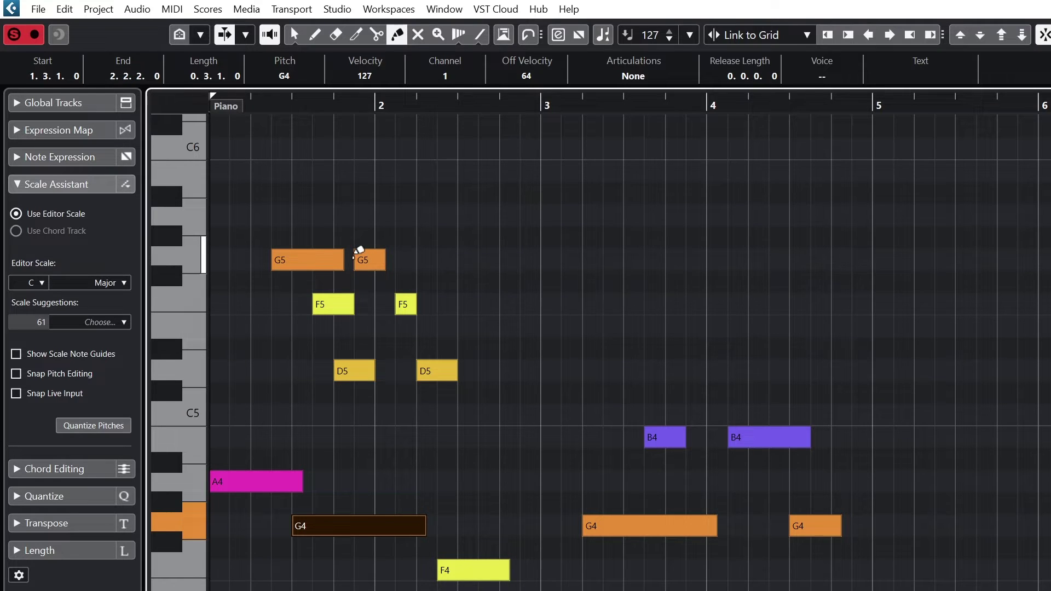
Mute the first G5 and second F5 notes, play the melody, and undo the mute.
key("Left")
left_click(418, 35)
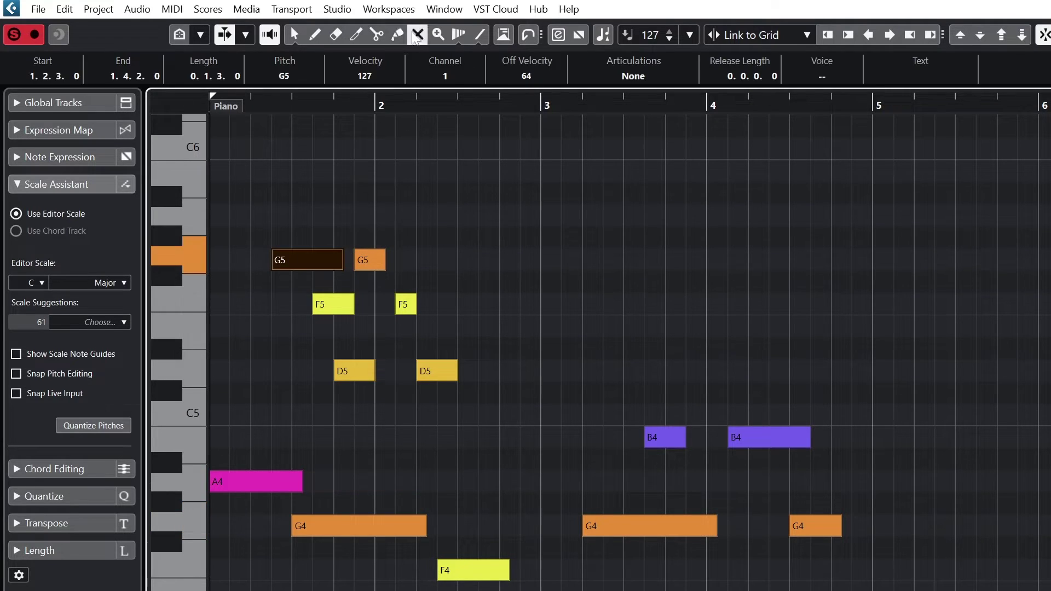
left_click(315, 258)
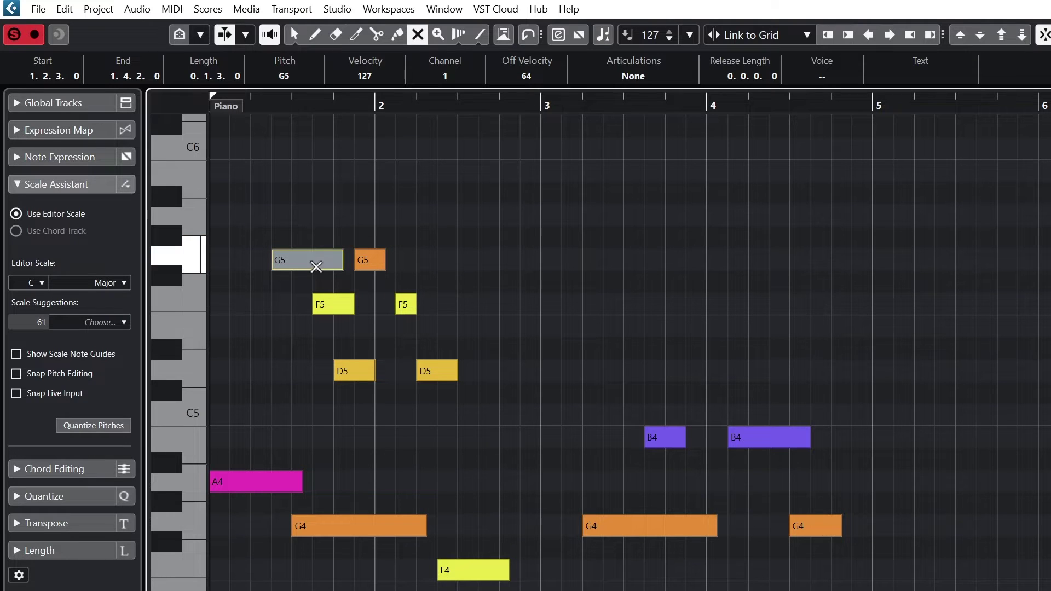
left_click(405, 304)
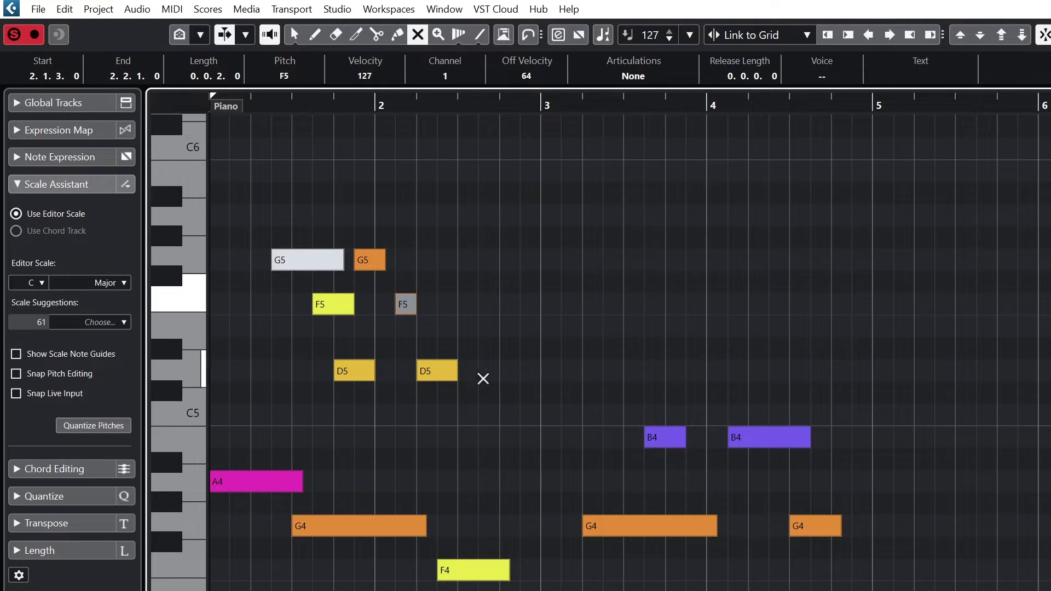
left_click(269, 101)
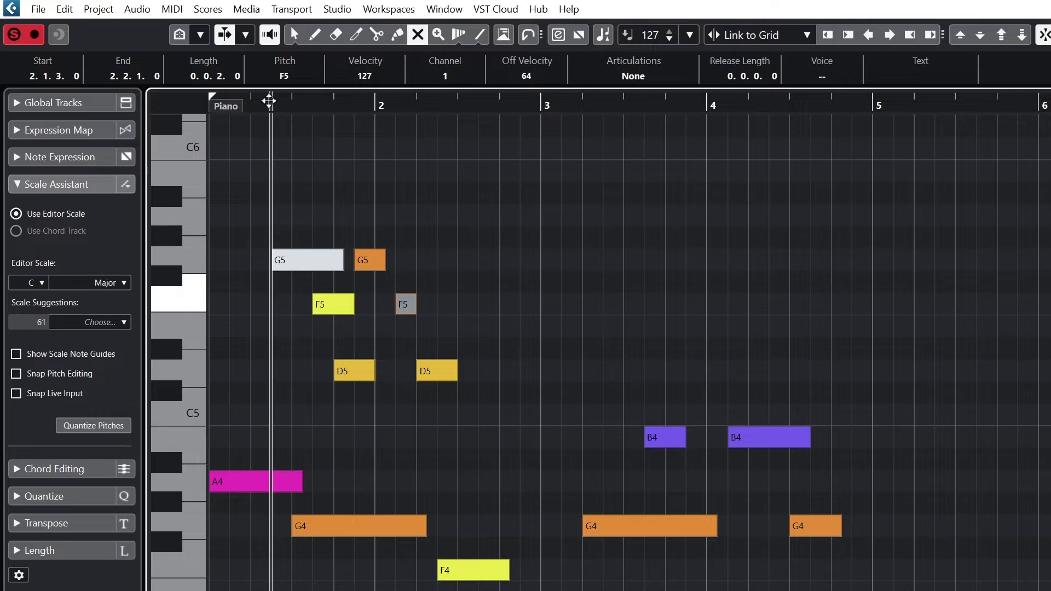
key("space")
key("ctrl+z")
key("ctrl+z")
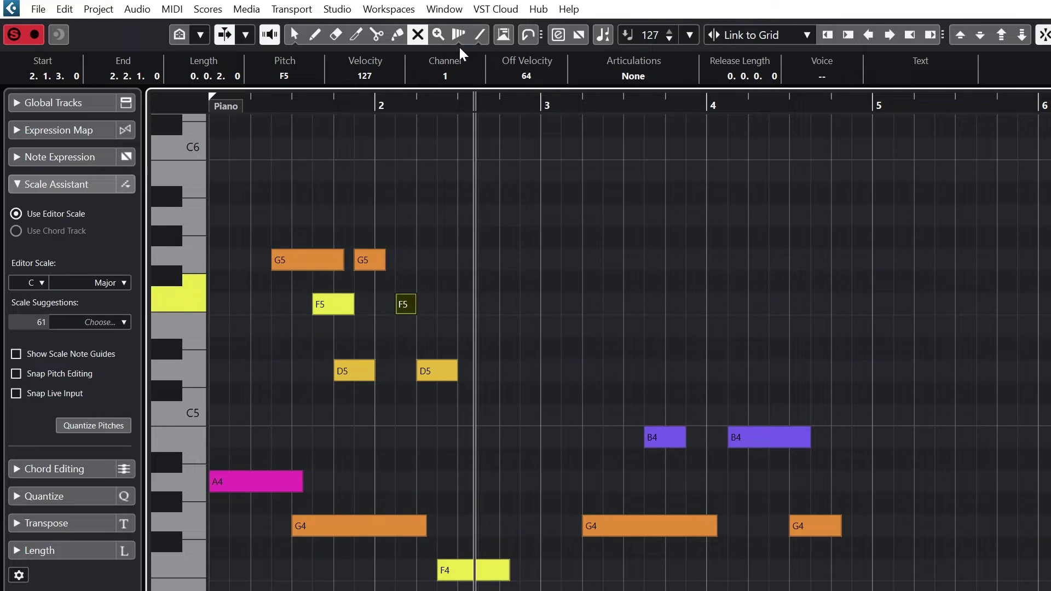
Zoom the note view in and out with the Zoom tool and sliders, then zoom around bars 3–7.
left_click(438, 34)
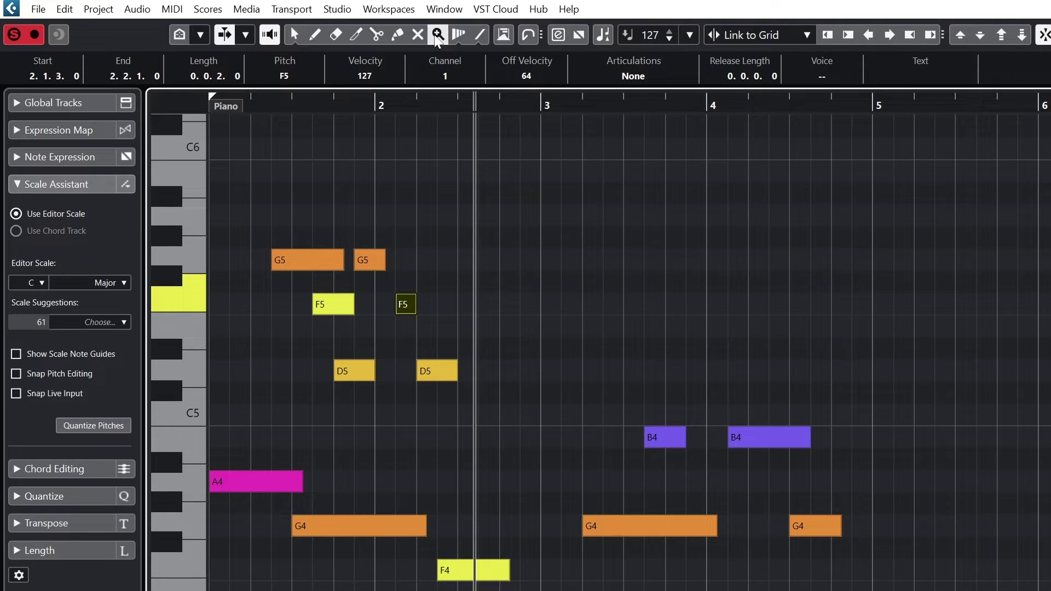
left_click(353, 399)
left_click(350, 399)
left_click(389, 402, "alt")
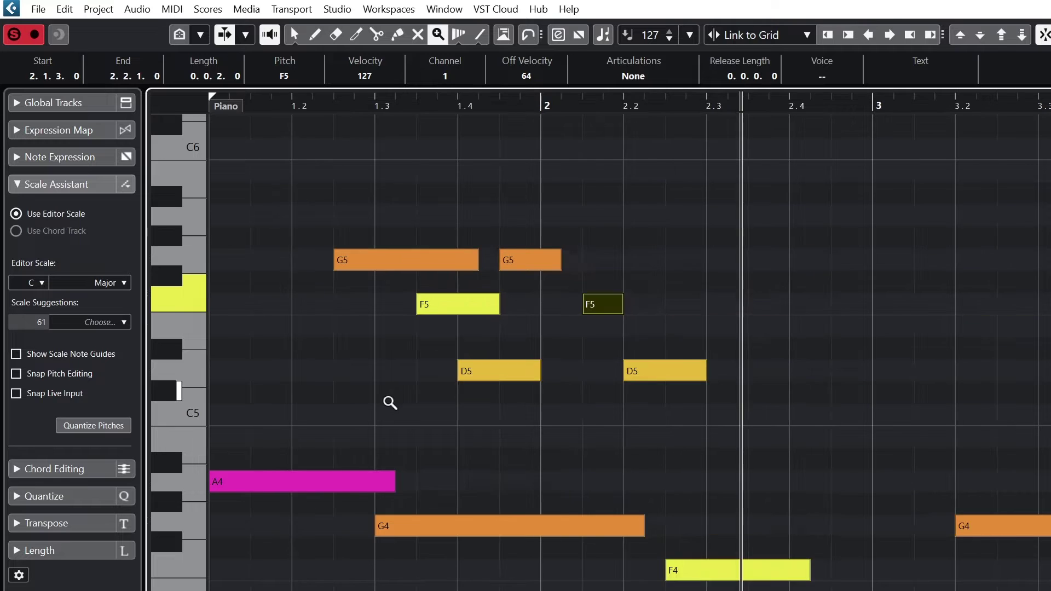
left_click(389, 402, "alt")
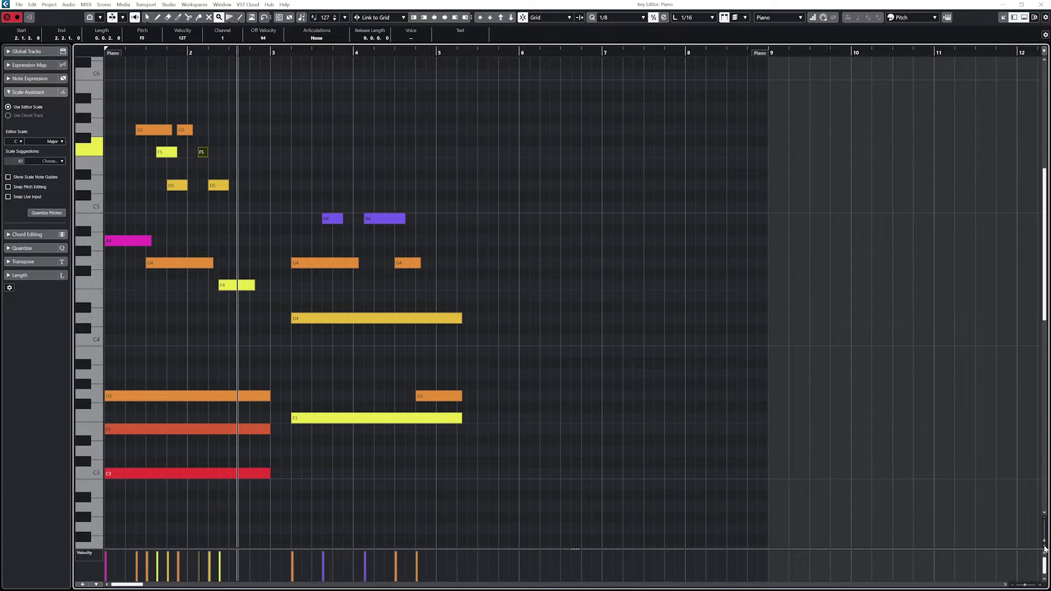
left_click_drag(1044, 547, 1044, 544)
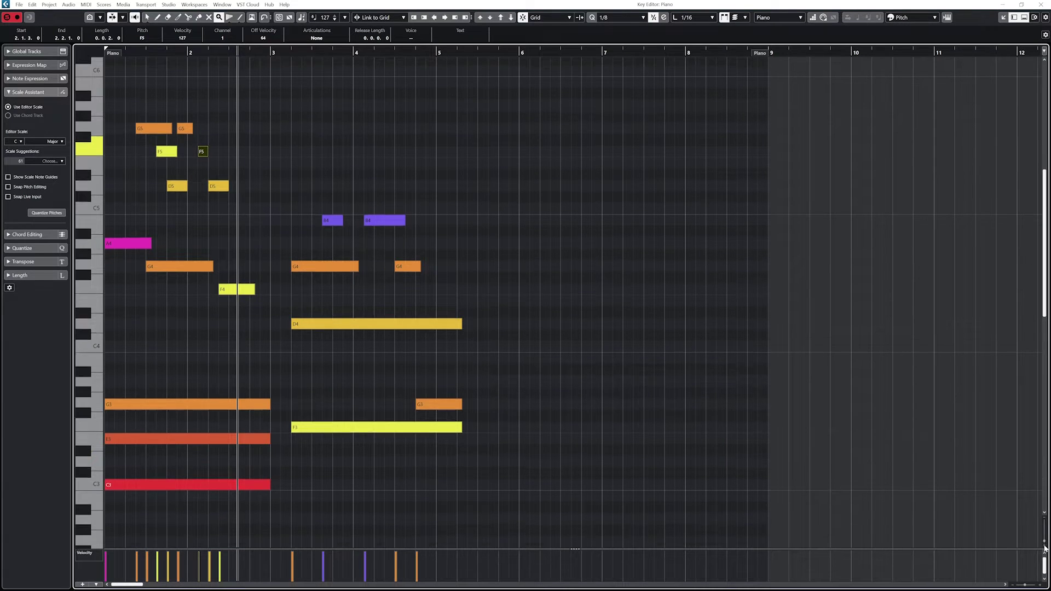
left_click(1044, 522)
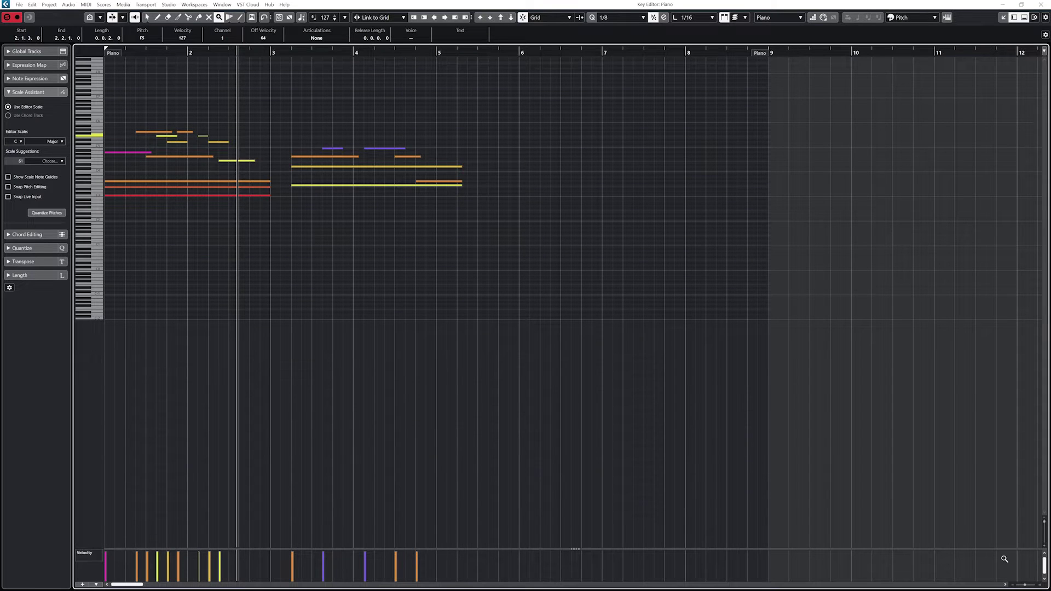
left_click(1012, 587)
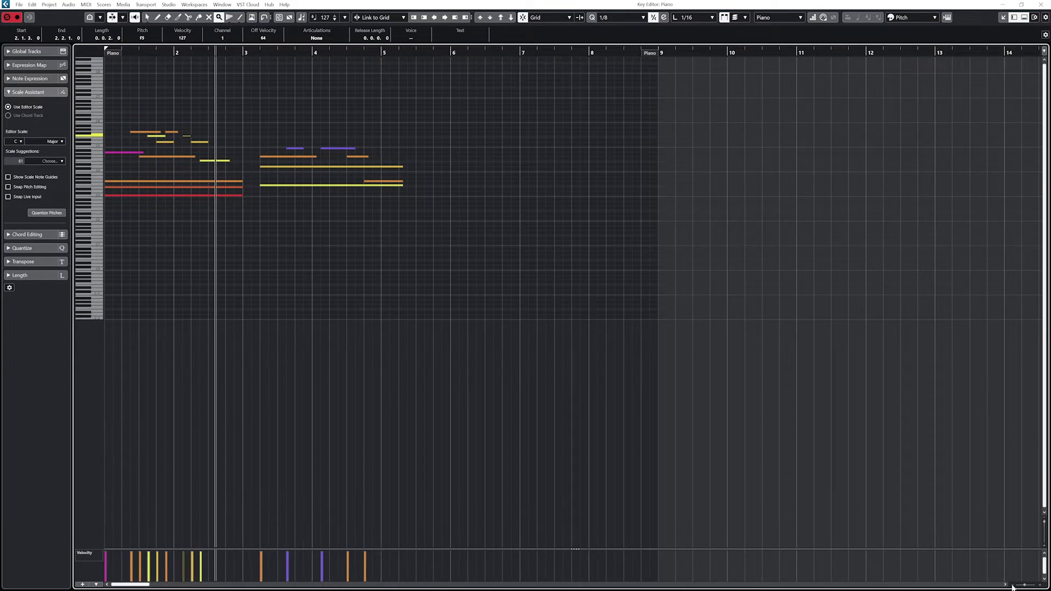
left_click(229, 17)
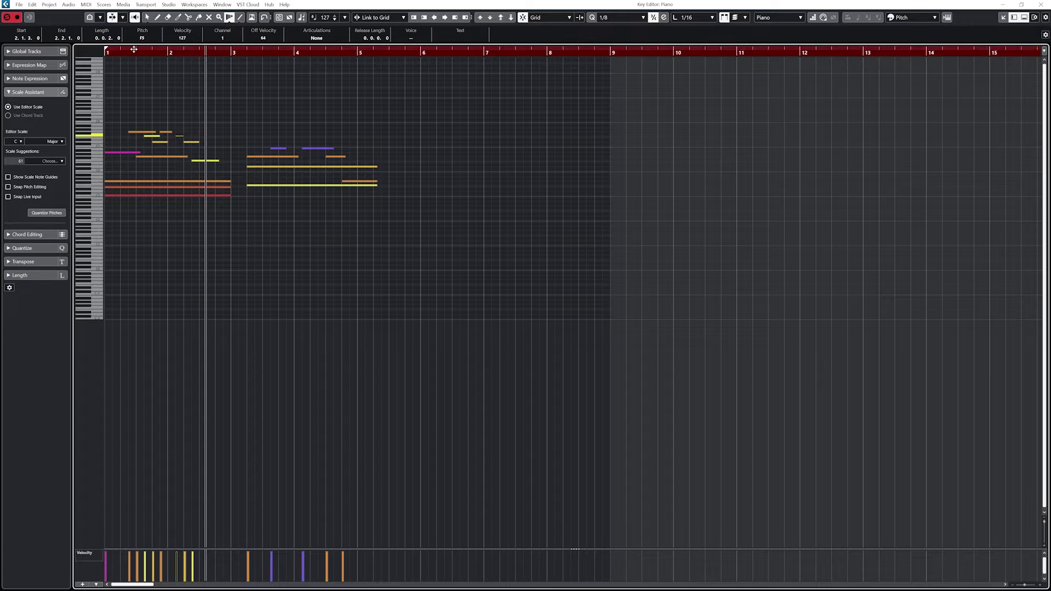
left_click_drag(167, 51, 190, 70)
Try a Line-tool run of notes over bars 3–5, undo it, and enable Auto Select Controllers.
key("shift+f")
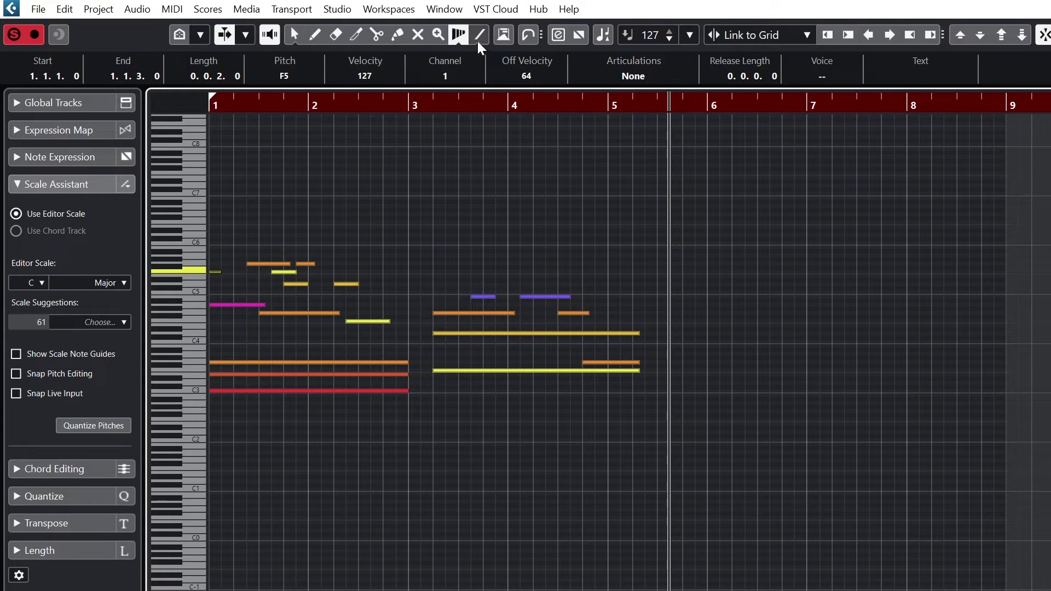
left_click(479, 34)
left_click_drag(409, 233, 665, 202)
left_click(406, 106)
key("space")
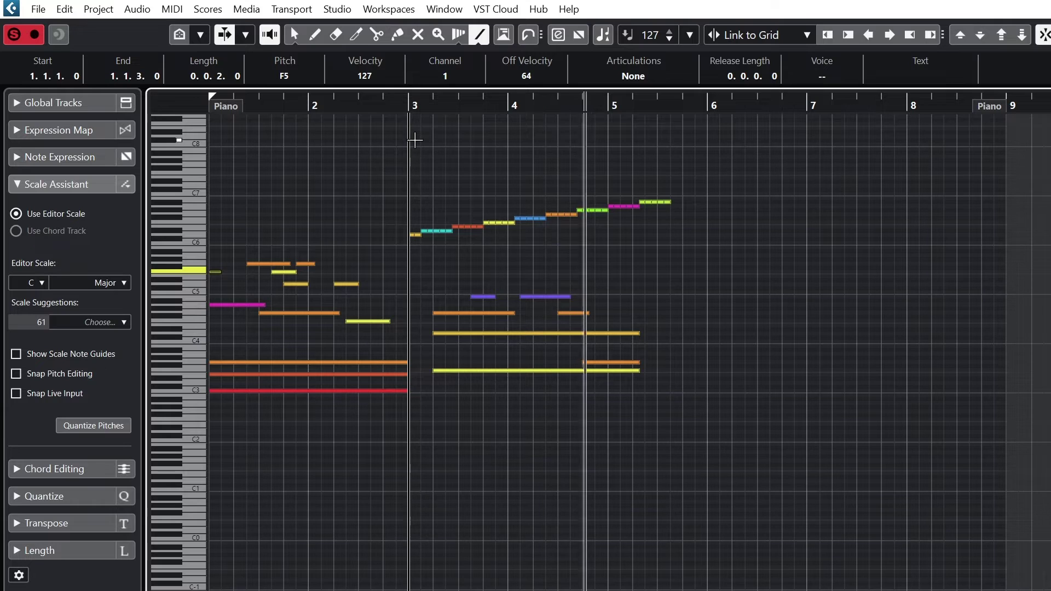
key("ctrl+z")
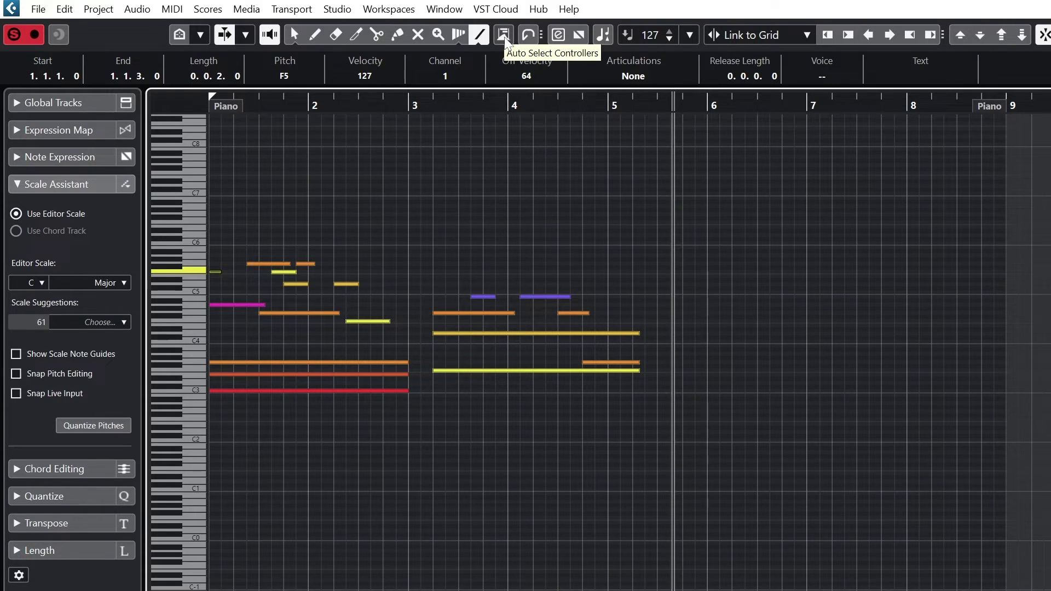
left_click(504, 36)
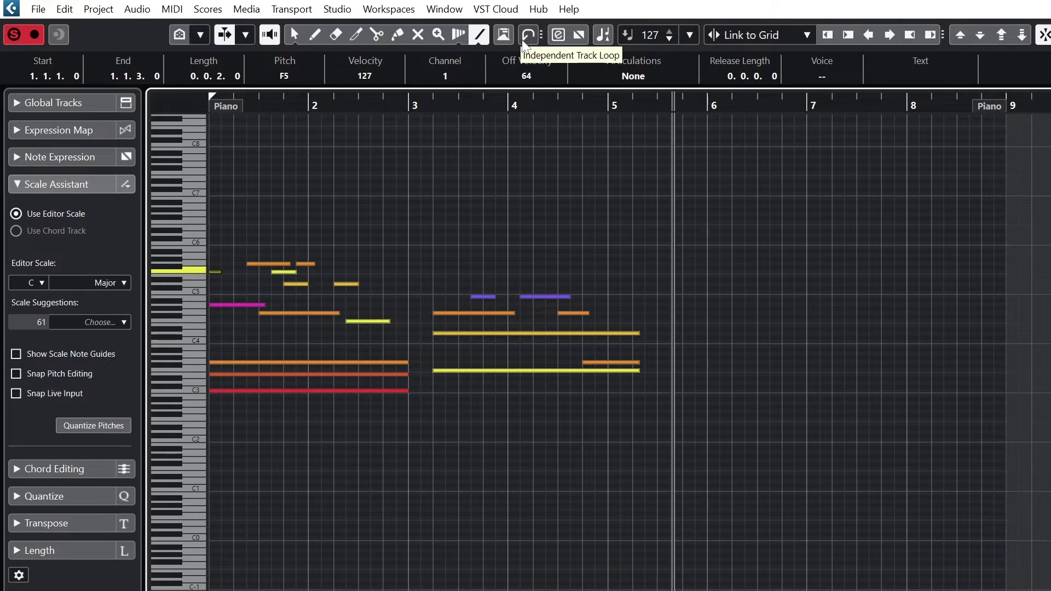
Enable Independent Track Loop from 1.1.1.0 to 5.3.1.0, return to the clip start, and enable Note Expression editing.
left_click(523, 39)
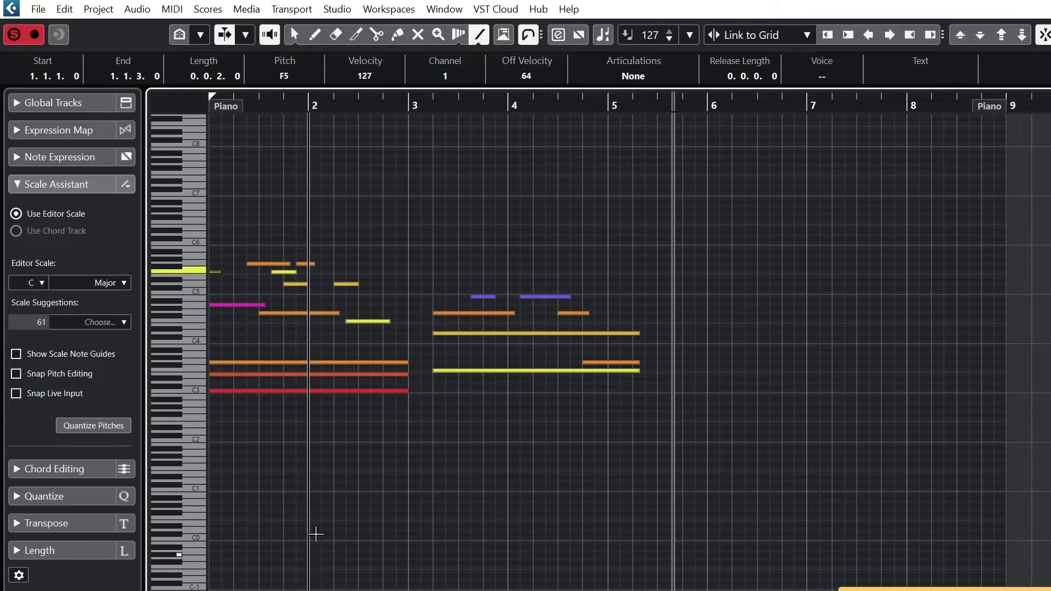
key("h")
mouse_move(235, 101)
left_mouse_down()
mouse_move(558, 99)
mouse_move(781, 122)
left_mouse_up()
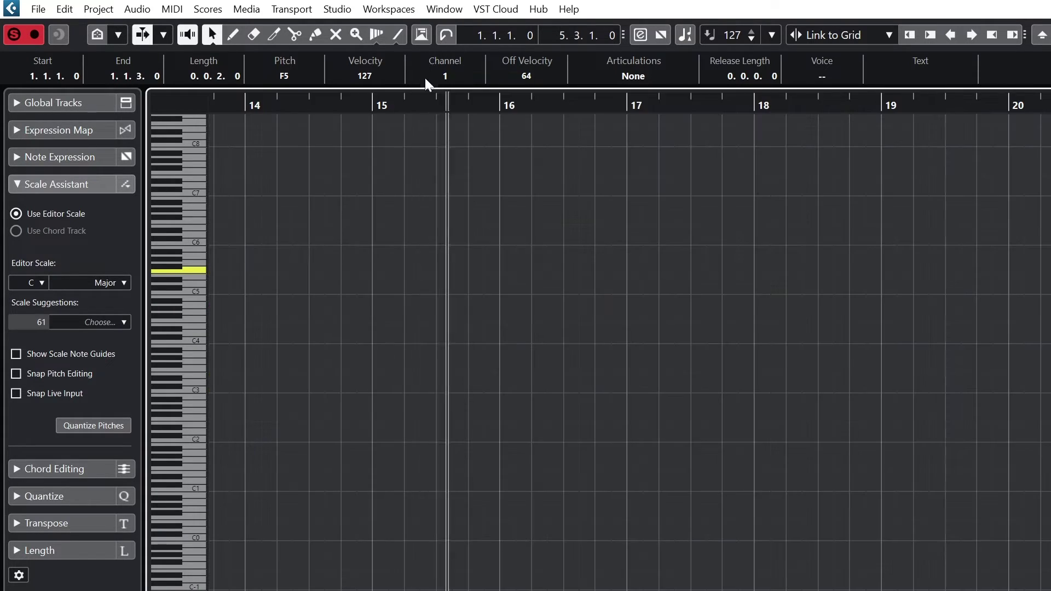
key("space")
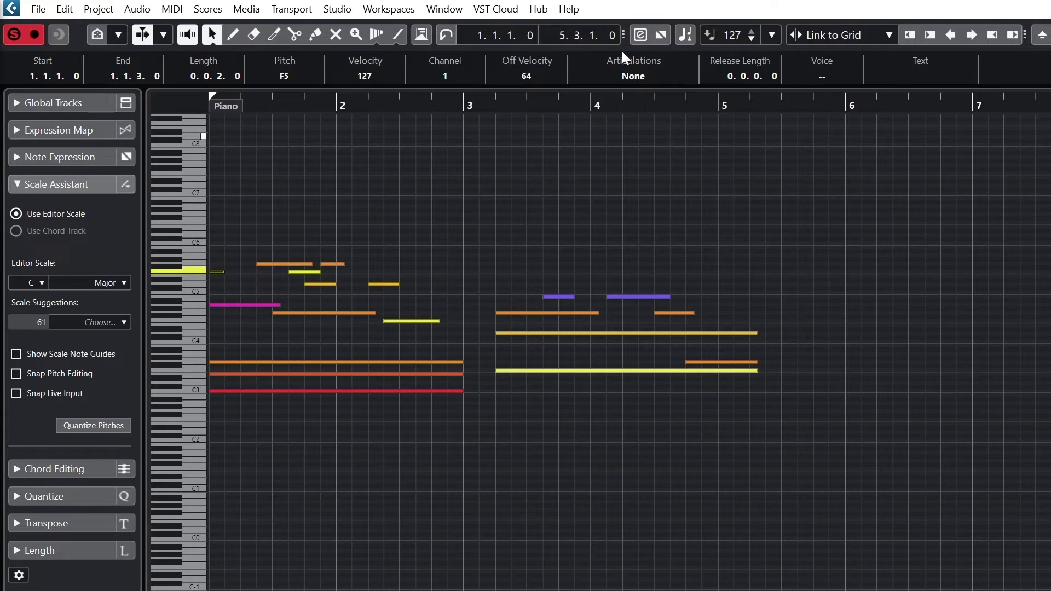
left_click(639, 39)
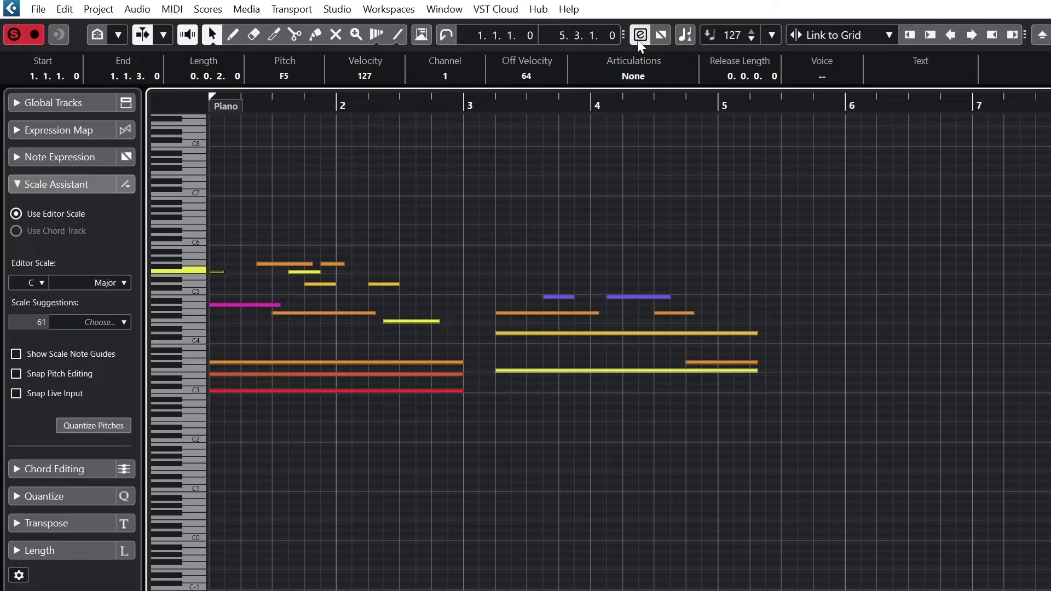
Show note expression data on the notes and undo the accidentally added C#4 note.
double_click(630, 332)
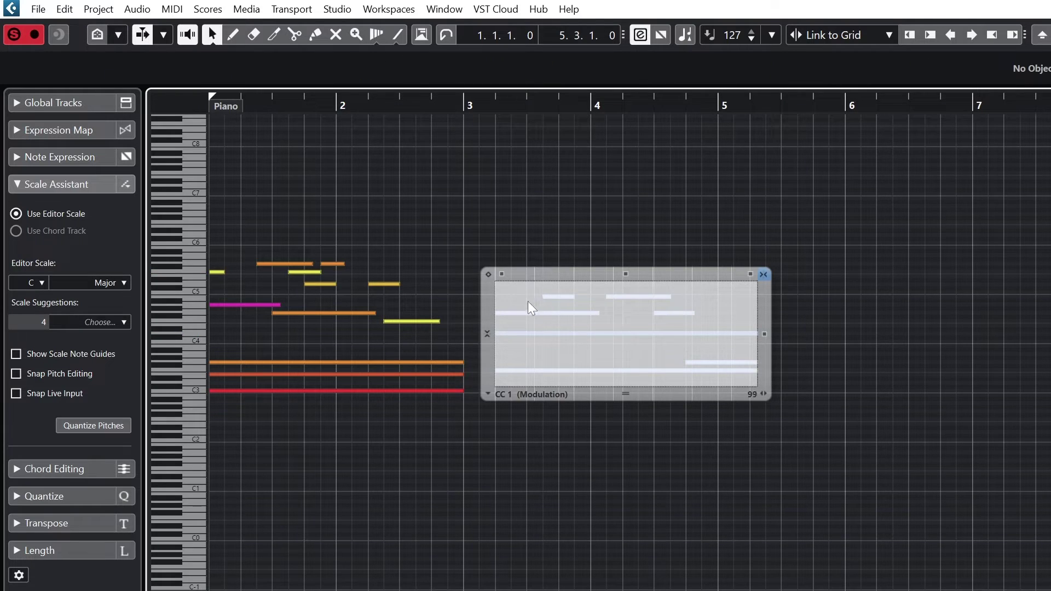
key("Escape")
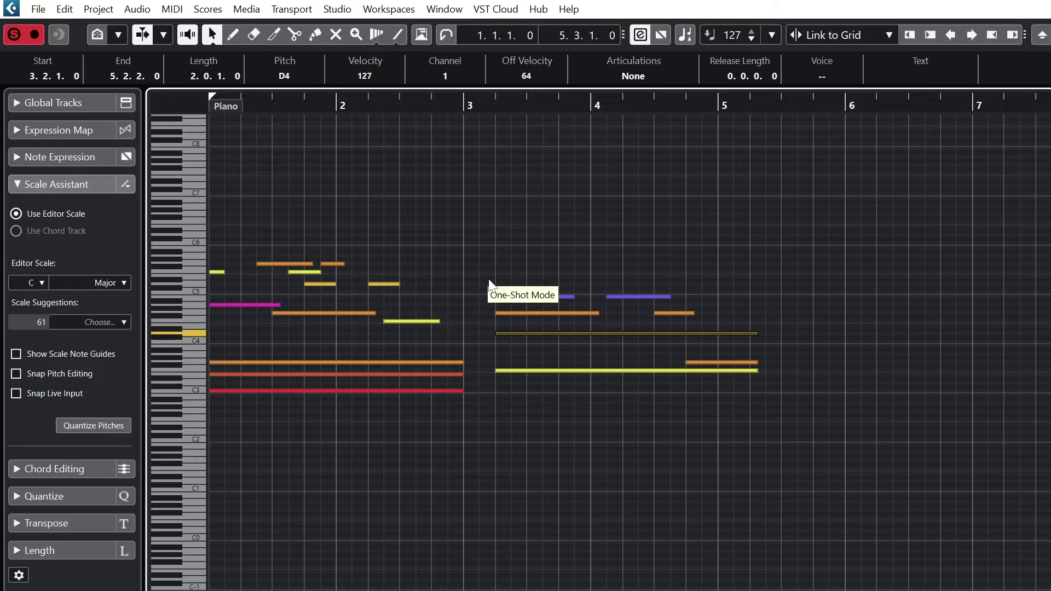
left_click(656, 35)
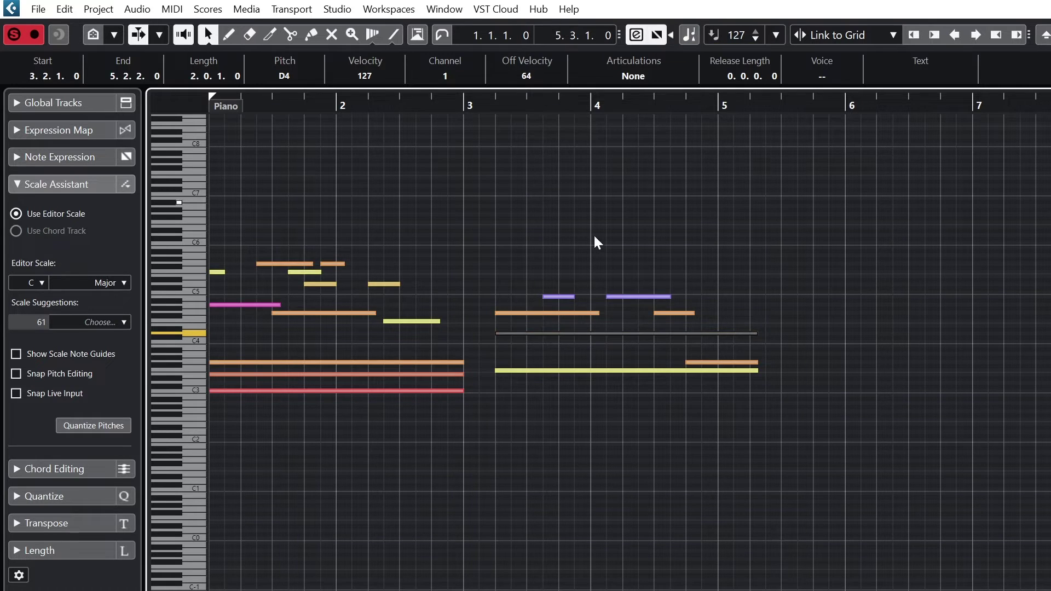
left_click(566, 337)
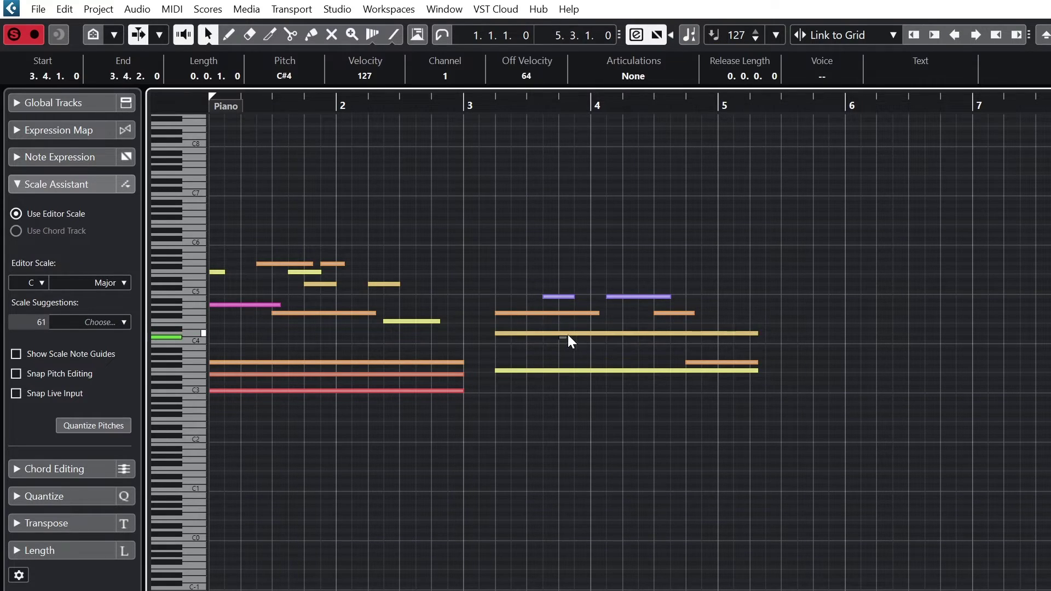
key("ctrl+z")
Draw a freehand CC1 Modulation curve across the long D4 note from bar 3.
double_click(566, 332)
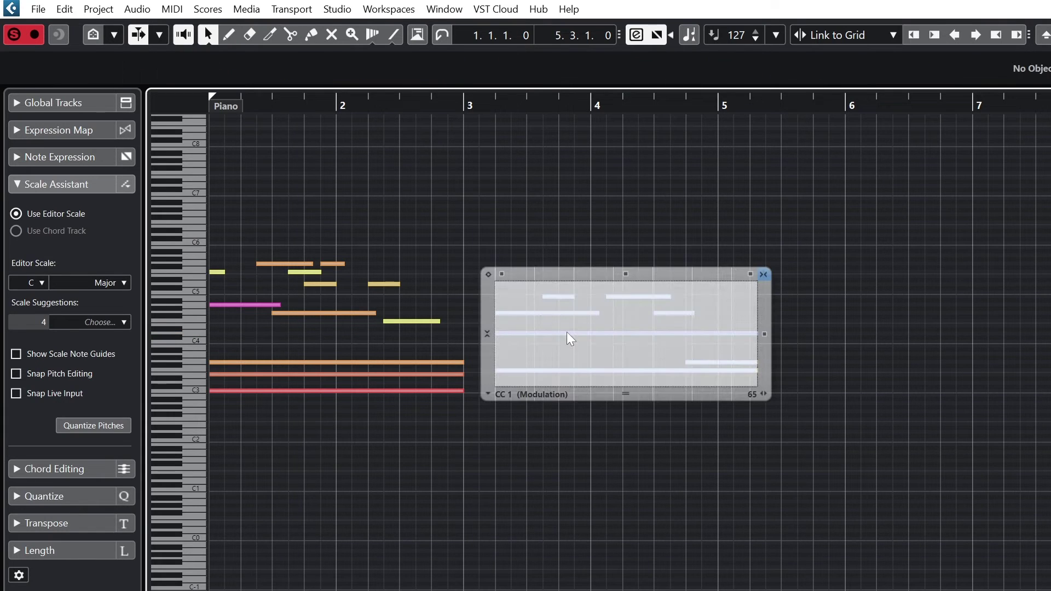
left_click(228, 35)
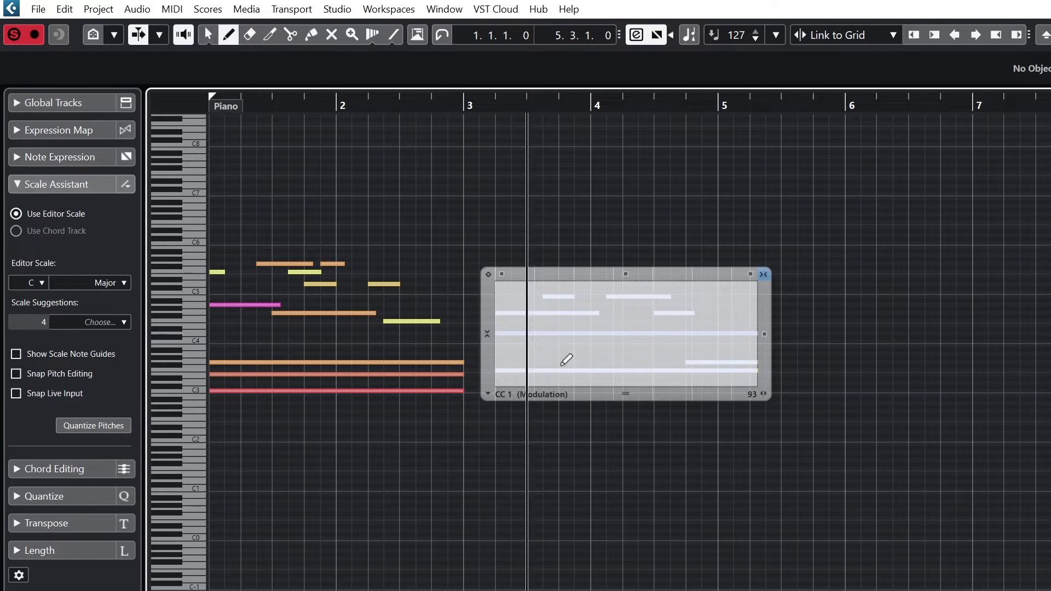
mouse_move(520, 330)
left_mouse_down()
mouse_move(541, 319)
mouse_move(582, 321)
mouse_move(631, 355)
mouse_move(702, 342)
mouse_move(724, 316)
left_mouse_up()
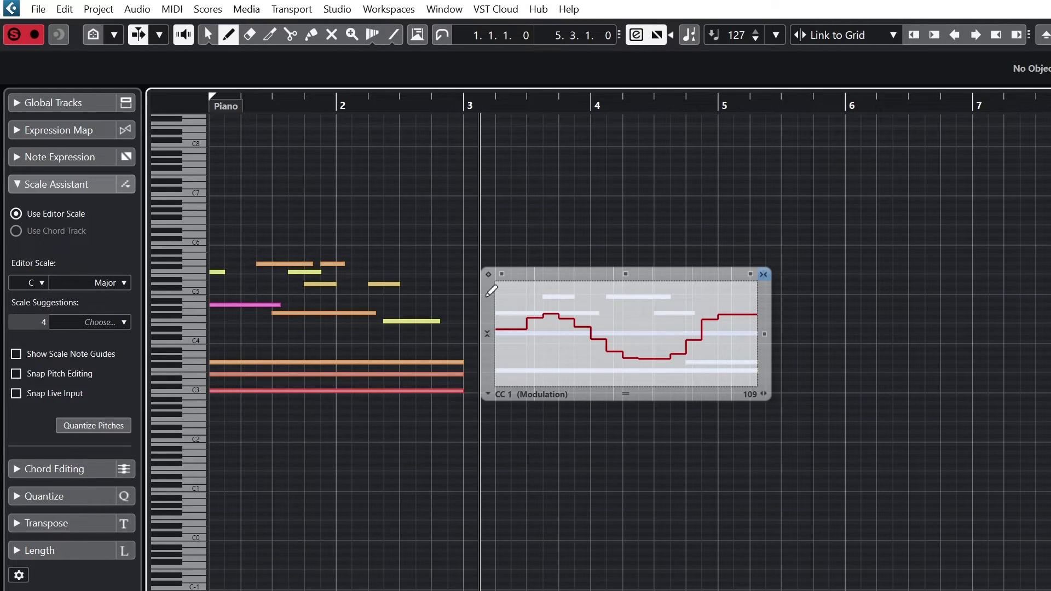
Close the modulation editor, stop playback, then replay the phrase from bar 3.
key("Escape")
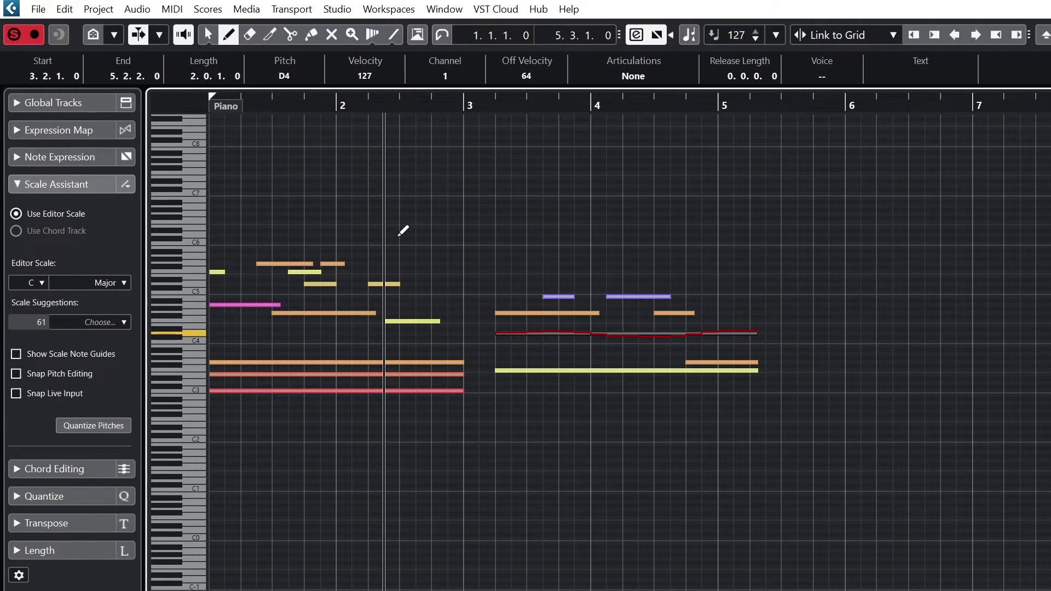
key("space")
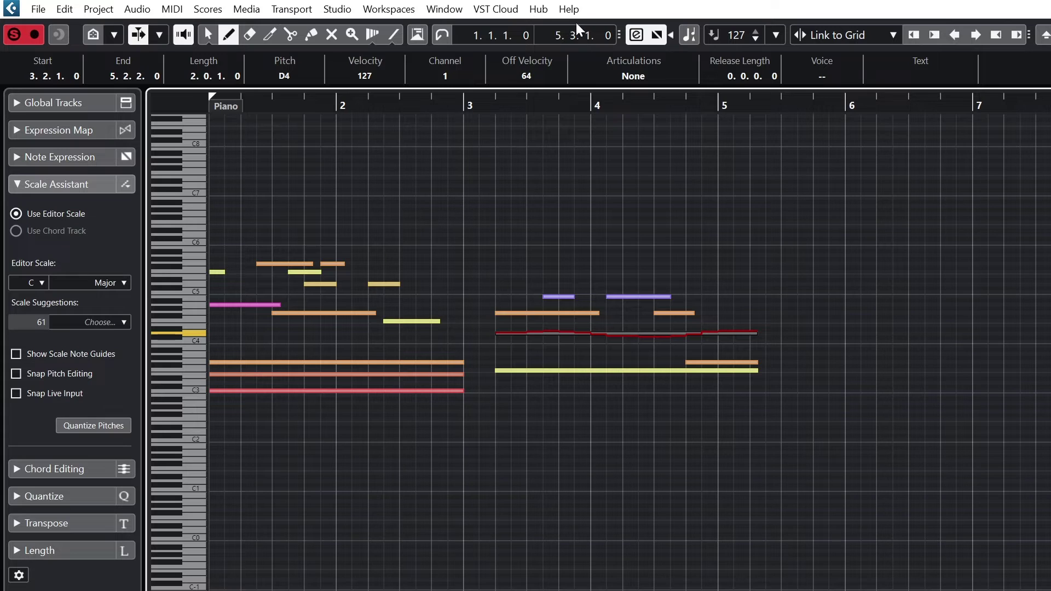
left_click(208, 35)
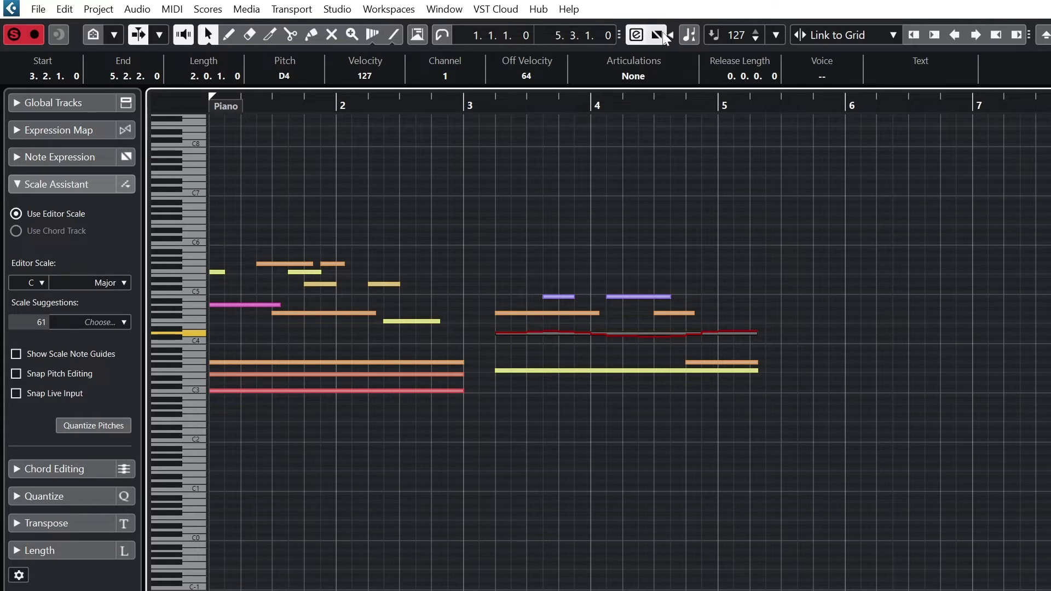
left_click(479, 105)
key("space")
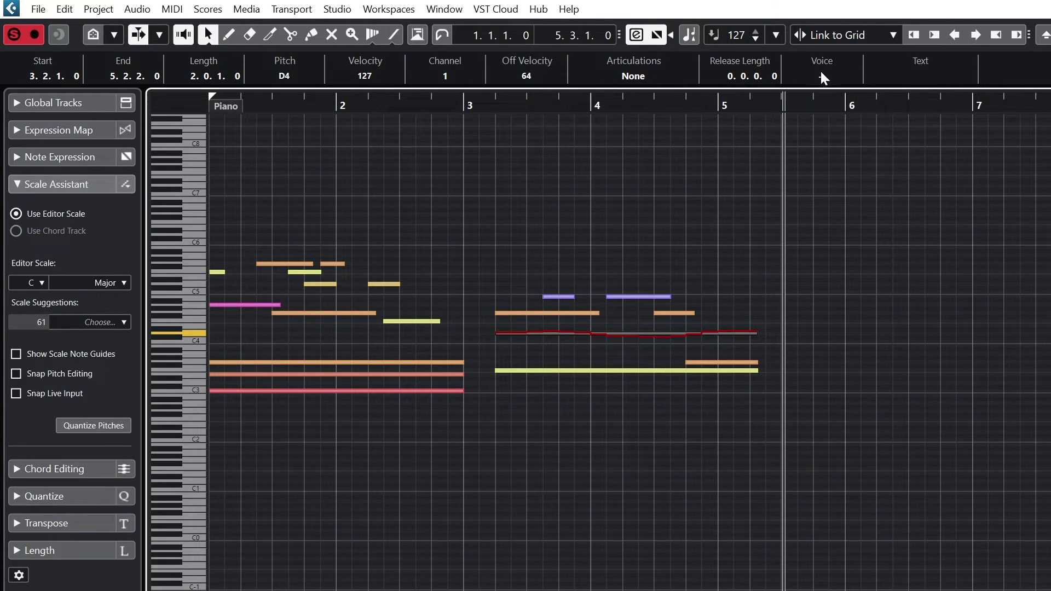
Lower new-note velocity to 100, sketch trial notes past bar 5, audition them, then undo them.
left_click(755, 38)
left_click(755, 39)
left_click(755, 39)
left_click(755, 38)
left_click(755, 38)
left_click(755, 38)
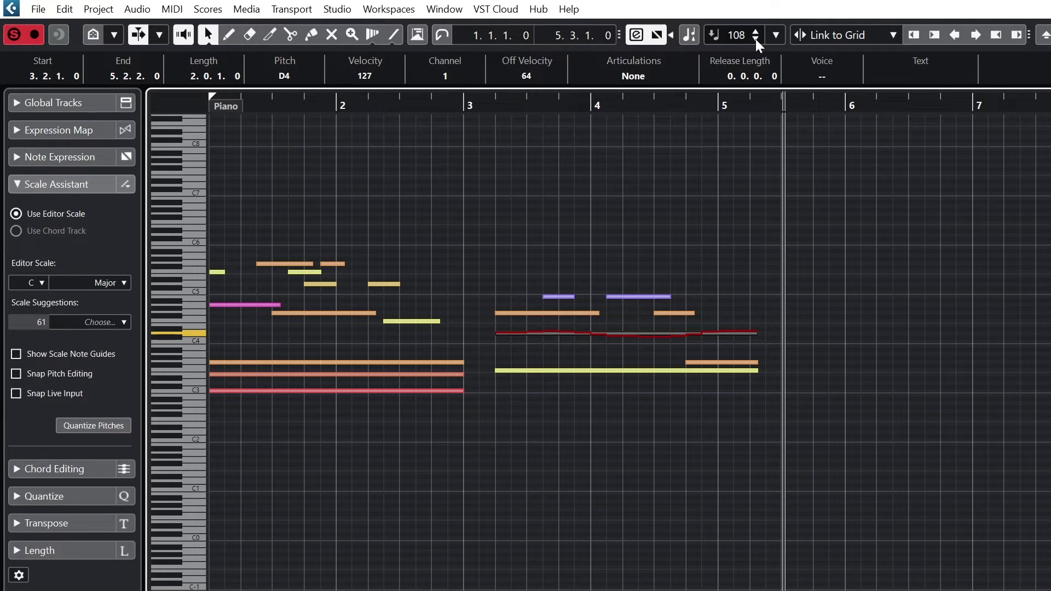
left_click(756, 39)
left_click(756, 39)
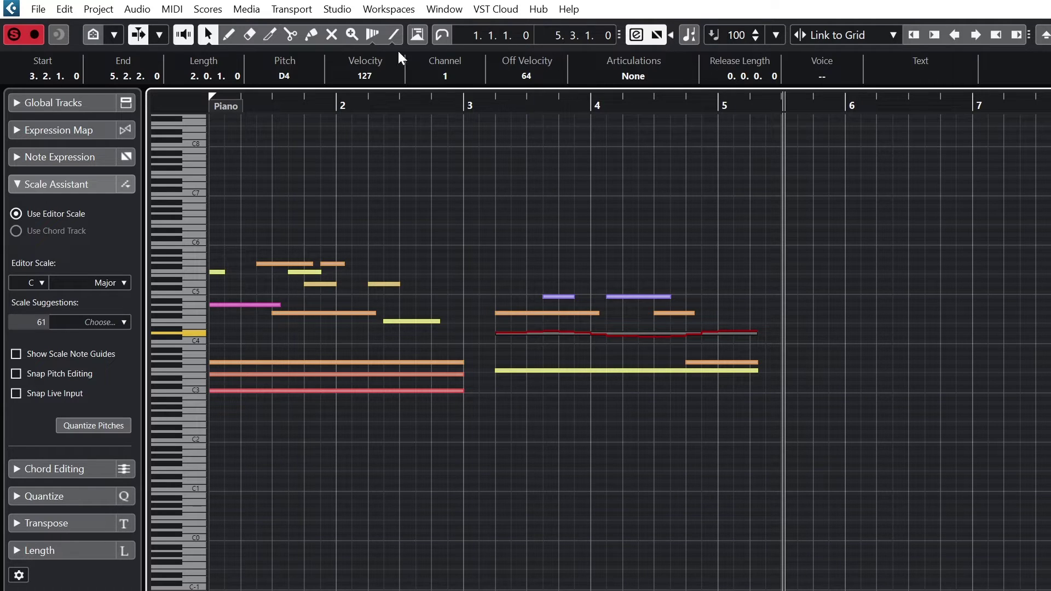
left_click(228, 35)
left_click_drag(790, 366, 982, 365)
left_click_drag(864, 394, 980, 395)
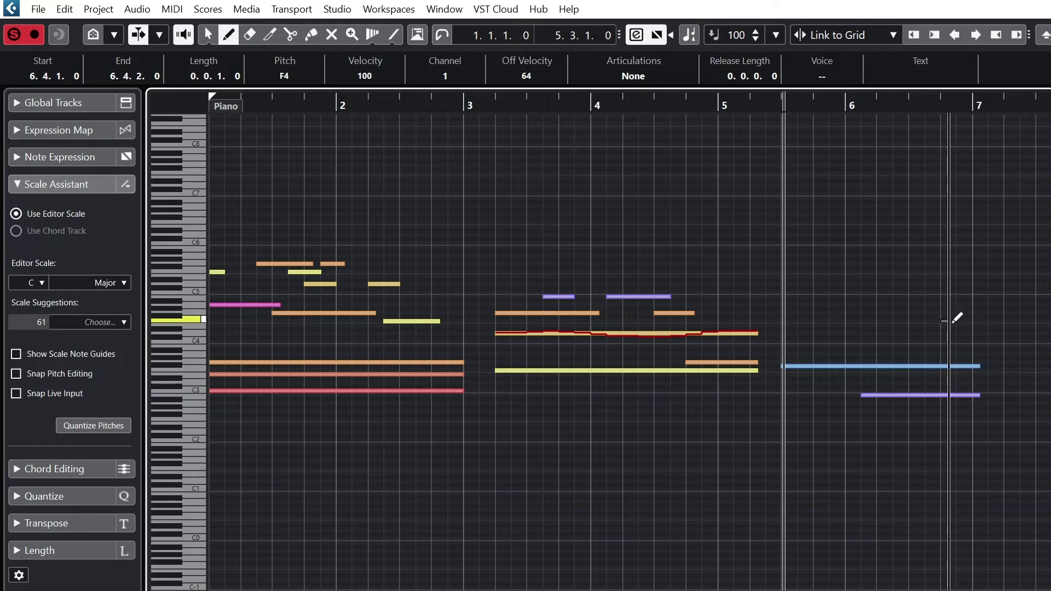
left_click_drag(962, 320, 1036, 321)
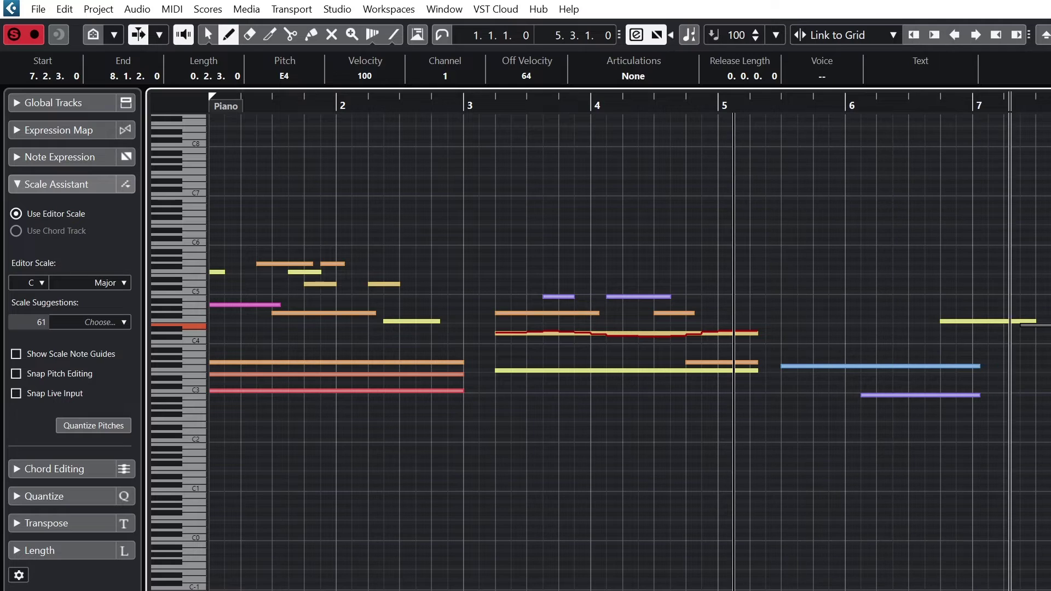
key("space")
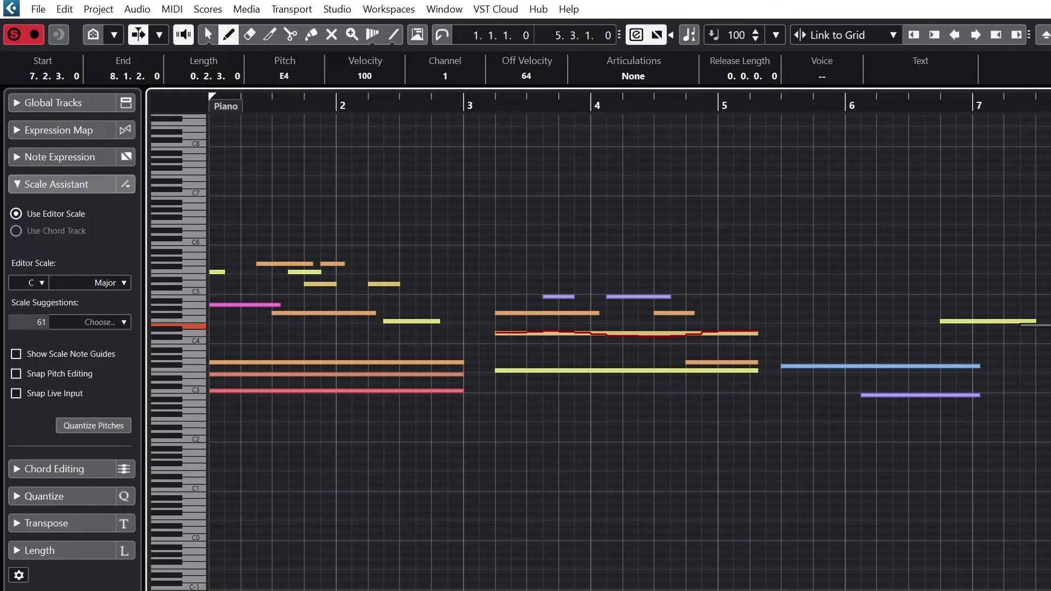
key("ctrl+z")
key("ctrl+z")
key("ctrl+z")
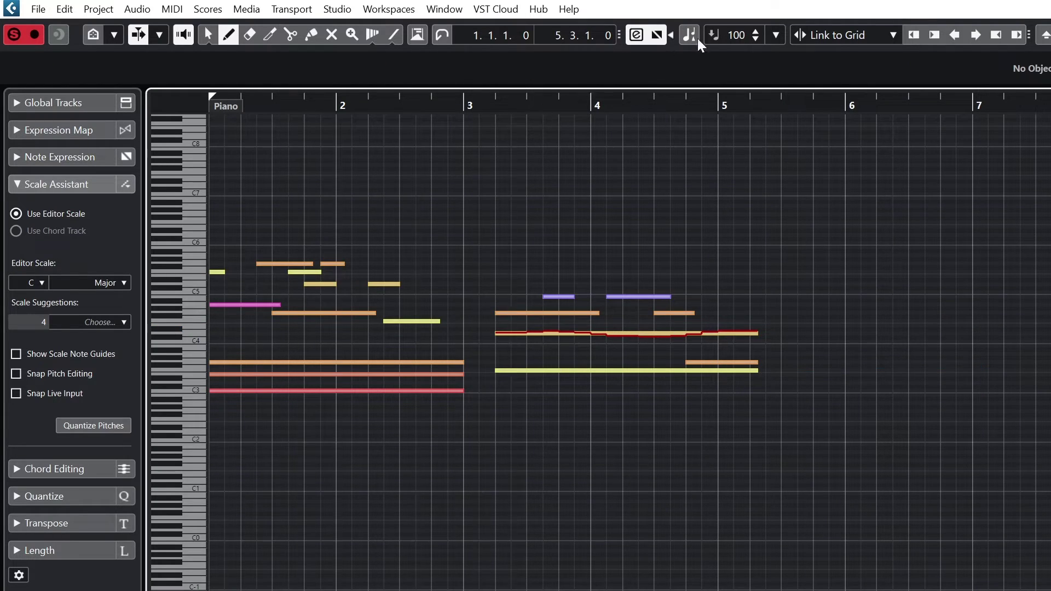
Set the Insert Velocity for newly drawn notes to 127.
left_click(736, 35)
type("123")
key("BackSpace")
type("7")
key("Return")
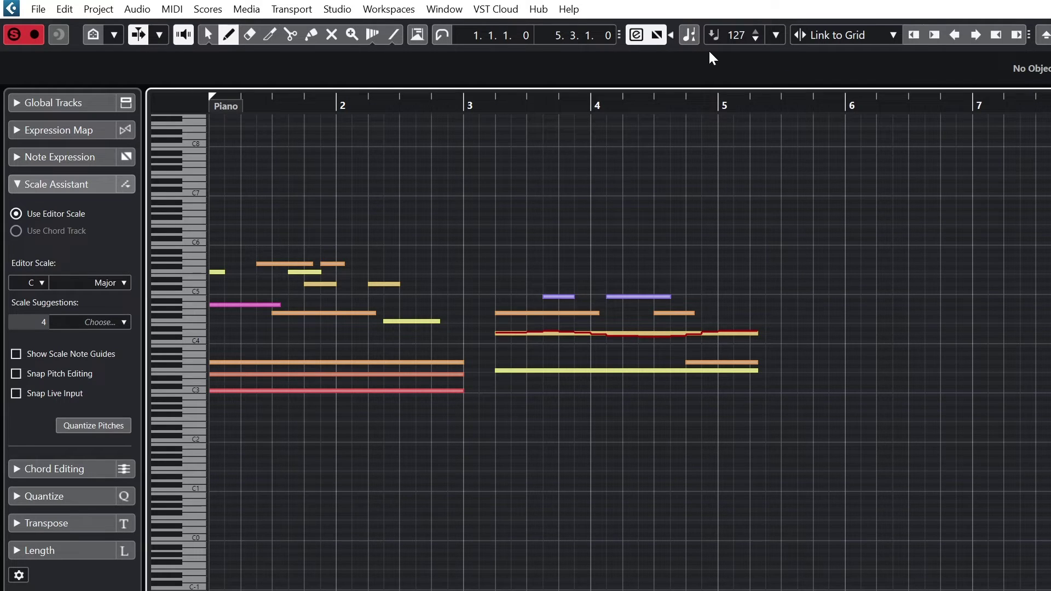
Toggle grid linking off and back on, then marquee-select the twelve notes before bar 3.
left_click(823, 38)
left_click(839, 56)
left_click(845, 36)
left_click(846, 54)
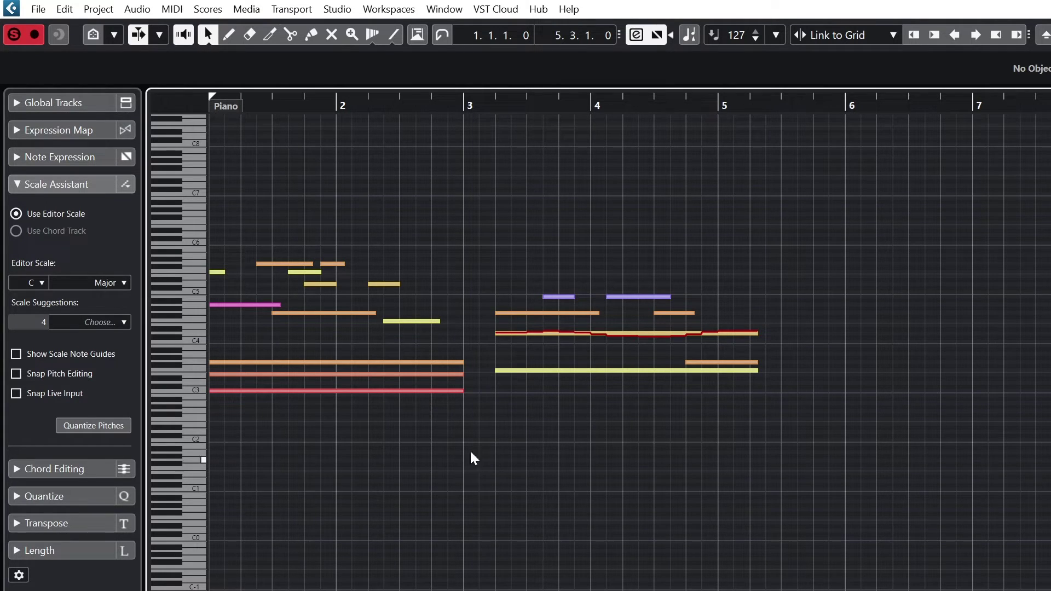
left_click_drag(463, 446, 204, 225)
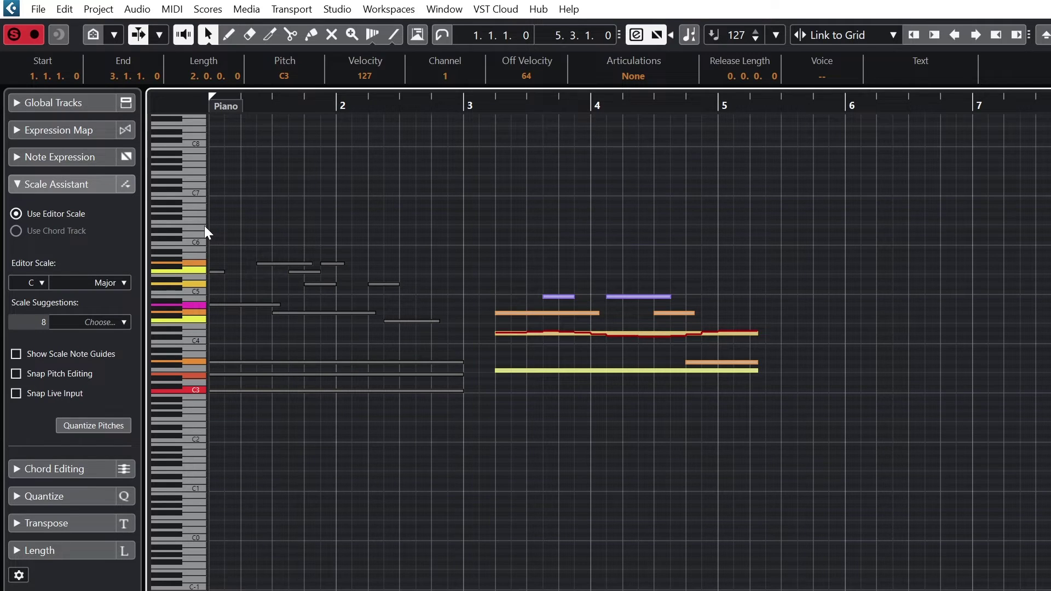
Nudge the selected notes' starts earlier and later with the start-nudge buttons.
left_click(914, 35)
left_click(913, 34)
left_click(934, 35)
left_click(934, 35)
left_click(933, 35)
left_click(916, 37)
left_click(914, 35)
left_click(914, 35)
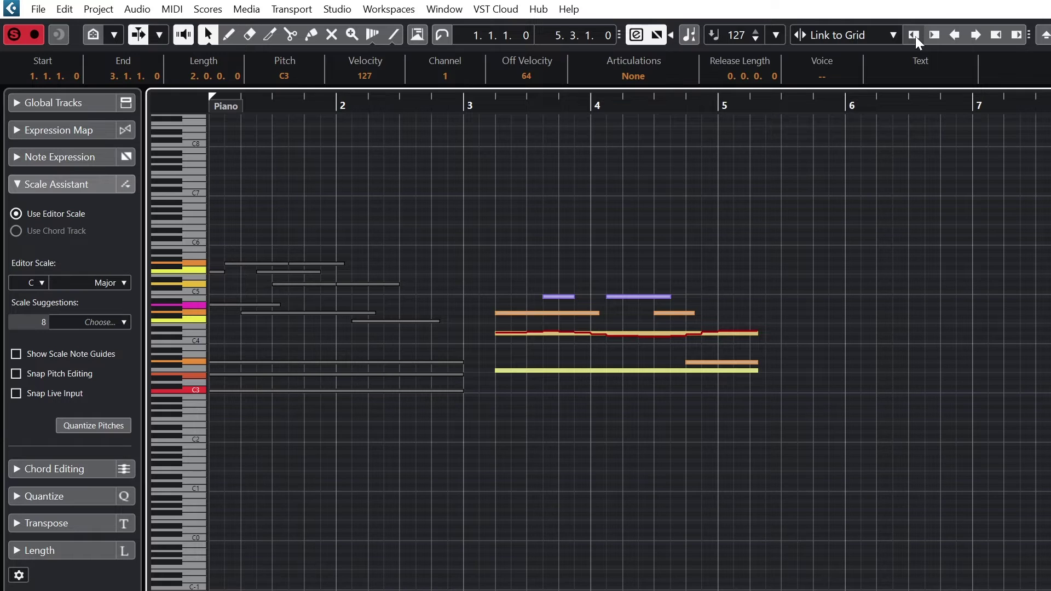
Move the notes a beat later and back, then shrink and grow them back to two bars.
left_click(975, 35)
left_click(956, 40)
left_click(996, 39)
left_click(995, 38)
left_click(1017, 38)
left_click(1016, 37)
left_click(1017, 37)
left_click(1001, 39)
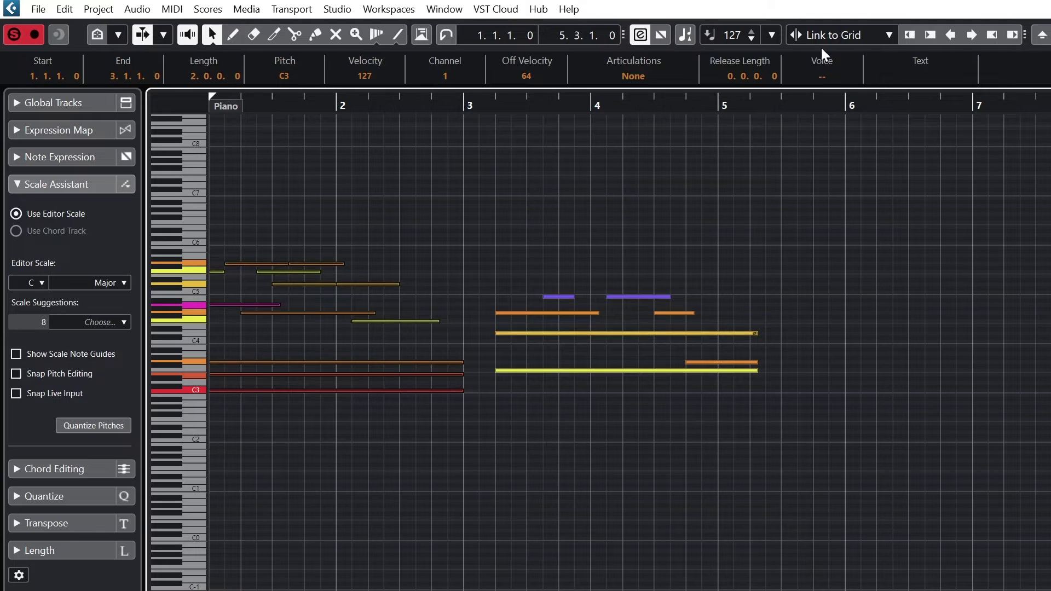
Transpose the opening notes down four semitones so the lowest reads A#1, then zoom in horizontally.
key("Down")
key("Down")
key("Down")
key("Down")
key("Down")
key("Down")
key("Down")
key("Down")
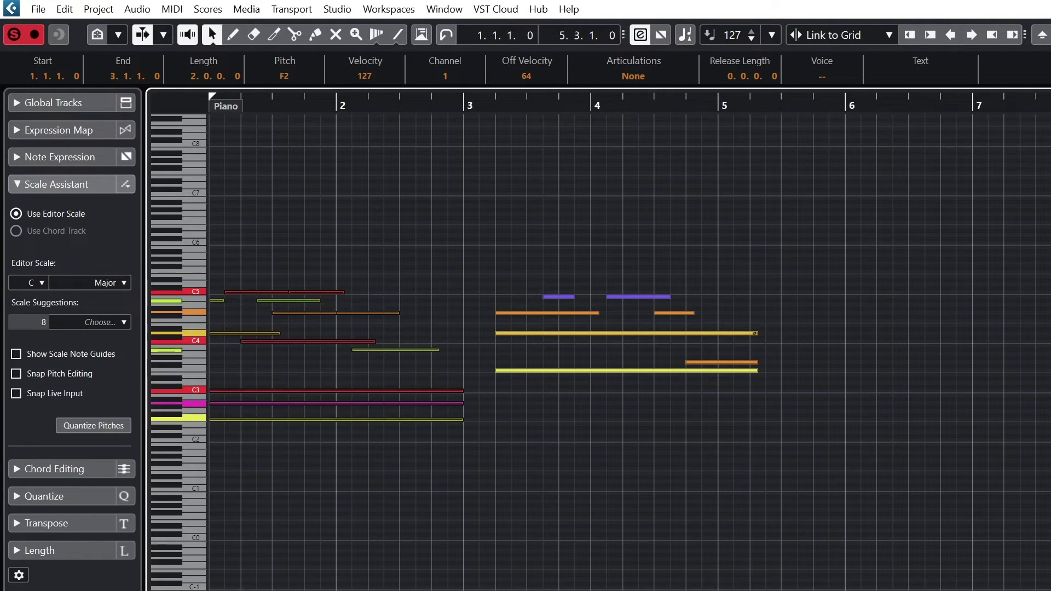
key("Down")
key("Down")
key("Down")
key("Down")
key("Down")
key("Down")
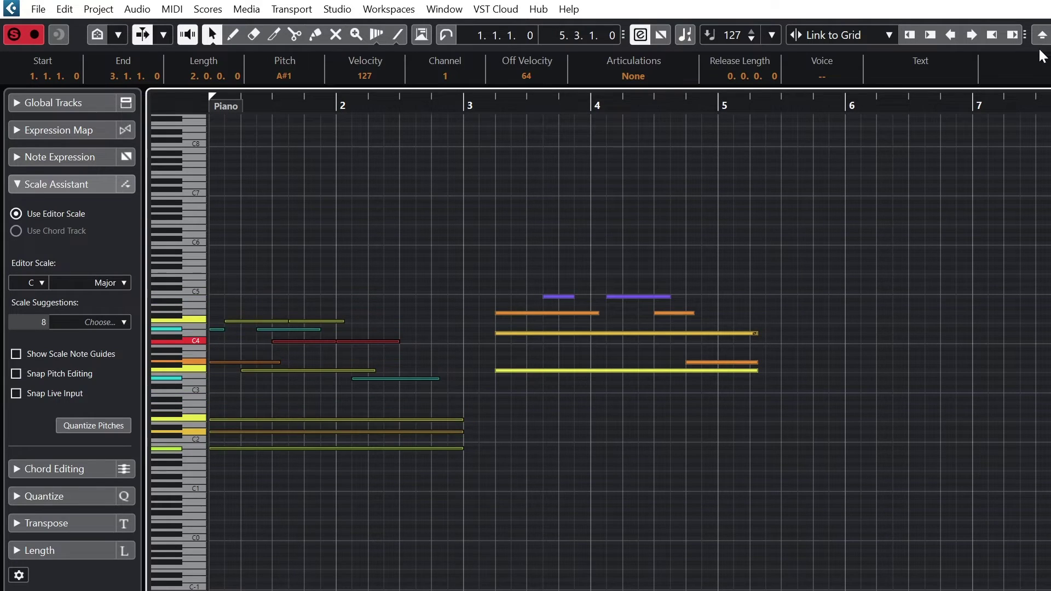
key("h")
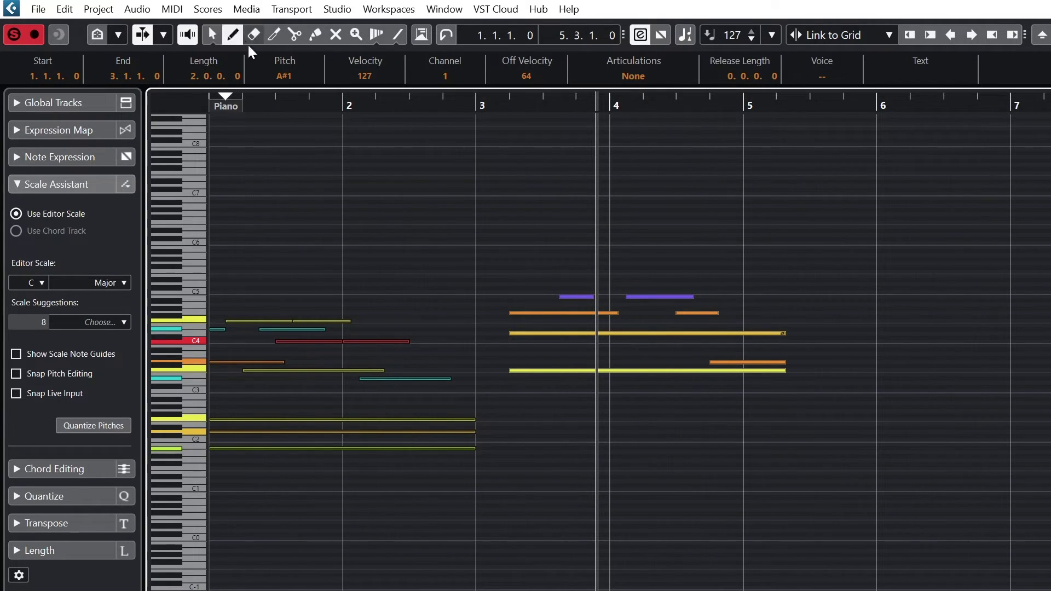
Draw a long B5 from bar 2, then grid-snapped notes at bars 6, 8 and a C4 at bar 9.
mouse_move(343, 246)
left_mouse_down()
mouse_move(958, 241)
mouse_move(934, 218)
mouse_move(943, 195)
left_mouse_up()
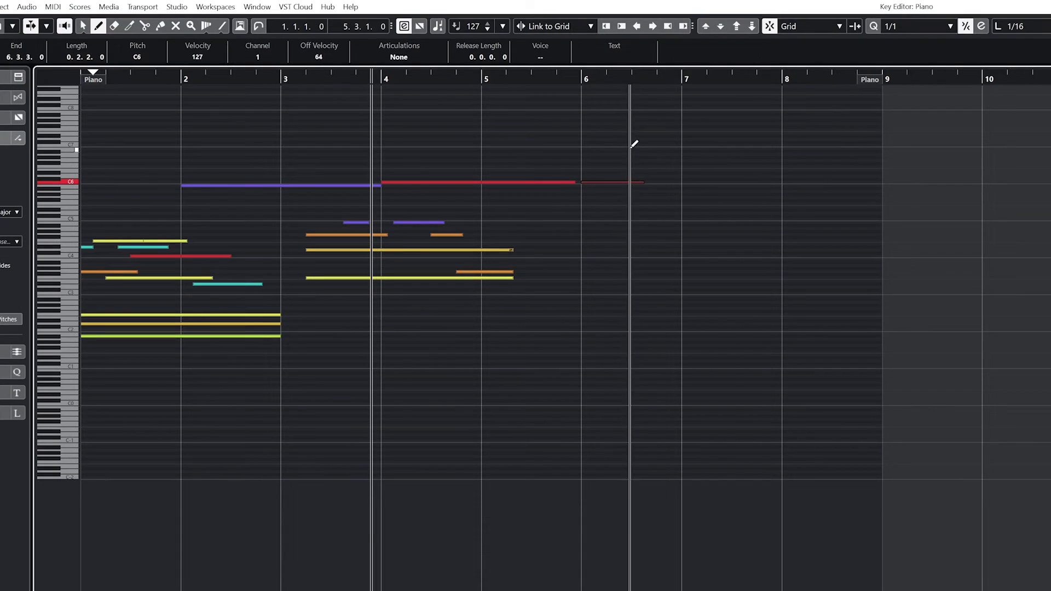
left_click_drag(633, 144, 664, 119)
key("ctrl+z")
key("ctrl+z")
left_click(826, 27)
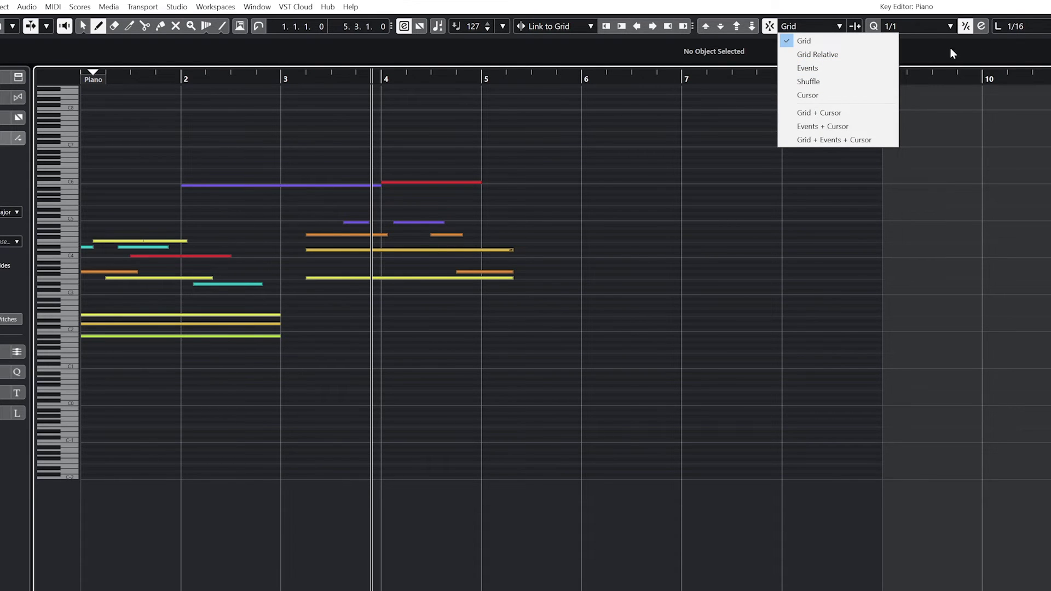
left_click(796, 41)
left_click_drag(583, 148, 720, 149)
left_click_drag(785, 152, 897, 159)
left_click_drag(785, 195, 966, 194)
left_click_drag(884, 256, 988, 266)
Set Quantize to 1/2 and draw a C5 from bar 7.5 and a C#4 from bar 8.
left_click(917, 25)
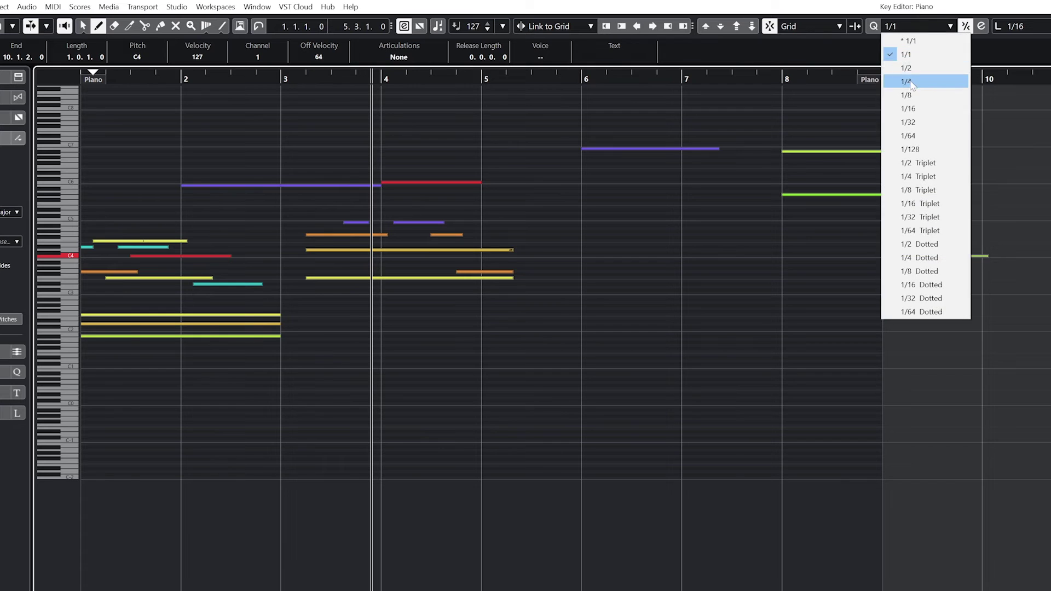
left_click(903, 64)
left_click_drag(739, 218, 874, 226)
left_click_drag(828, 253, 909, 246)
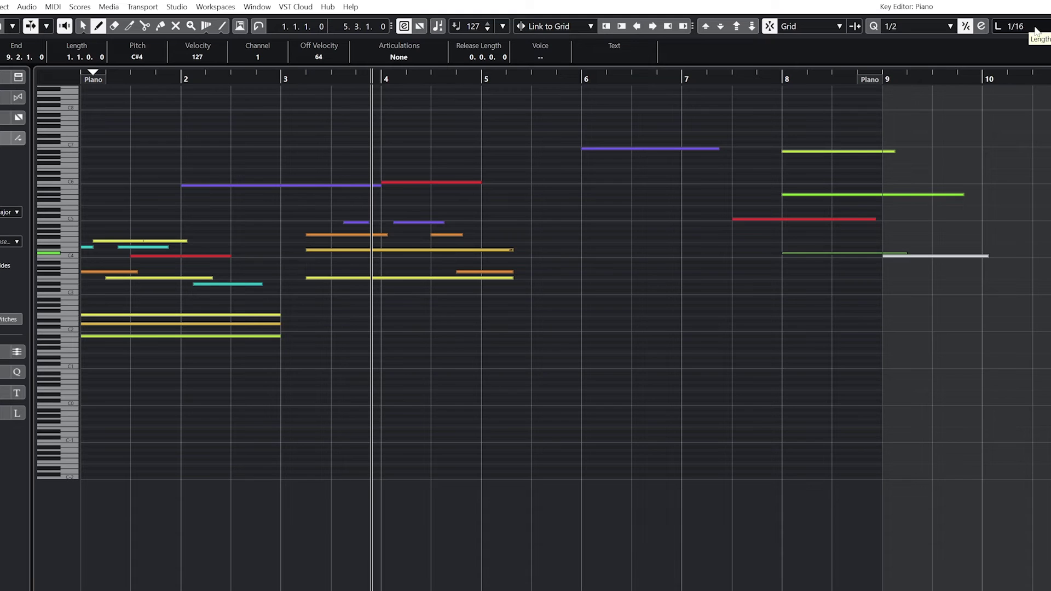
Set Length Quantize to 1/2 and draw a C#3 from bar 7.5 and a D1 at bar 6.
left_click(1018, 26)
left_click(1016, 68)
left_click_drag(733, 290, 890, 290)
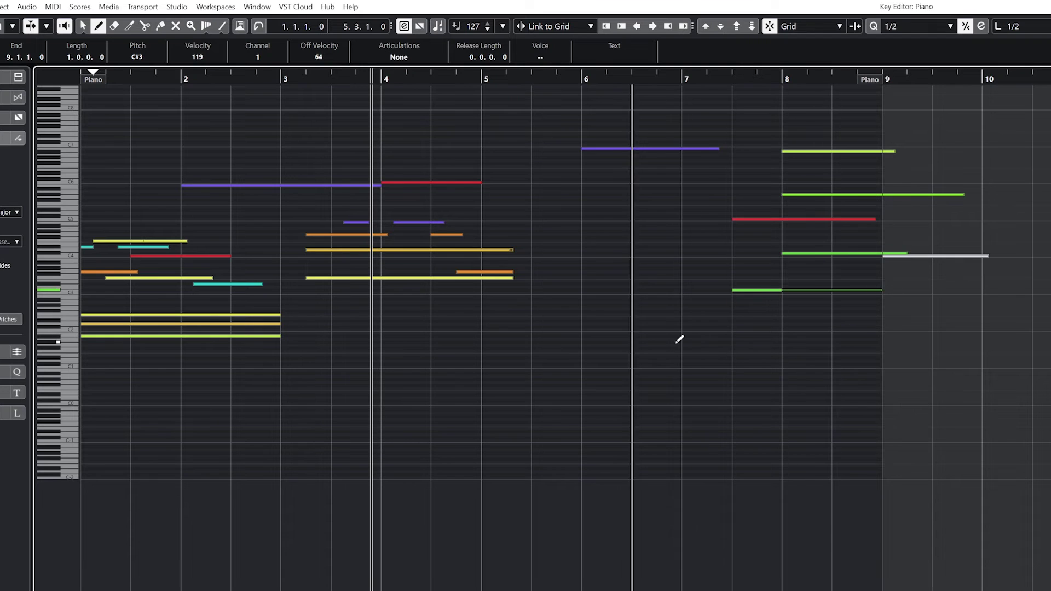
left_click_drag(599, 360, 646, 360)
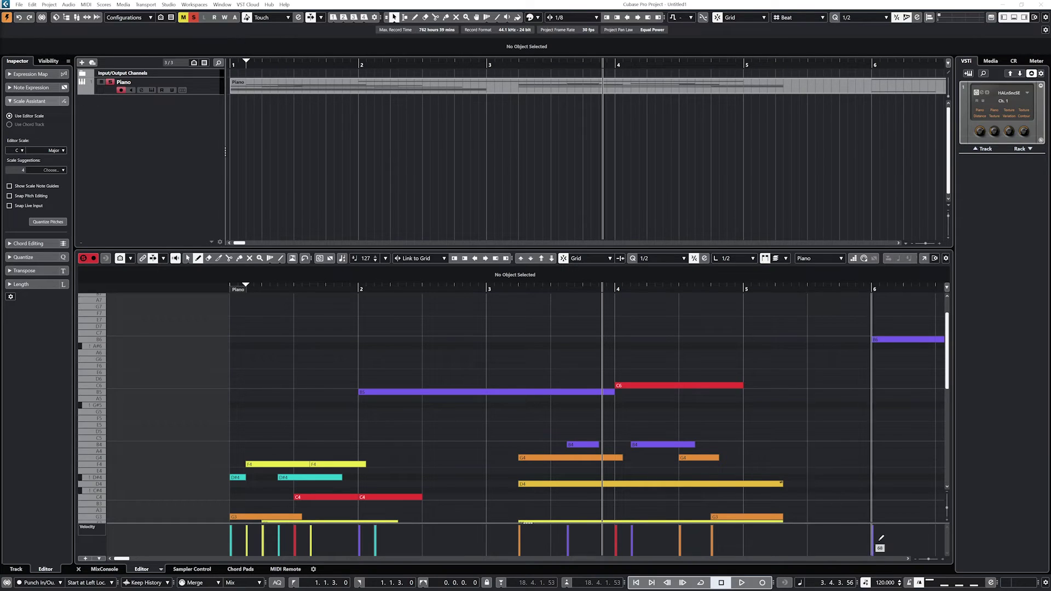
Zoom out to show bars 1 to 17 and play the part back from bar 6.
left_click(917, 562)
left_click(916, 562)
left_click(917, 562)
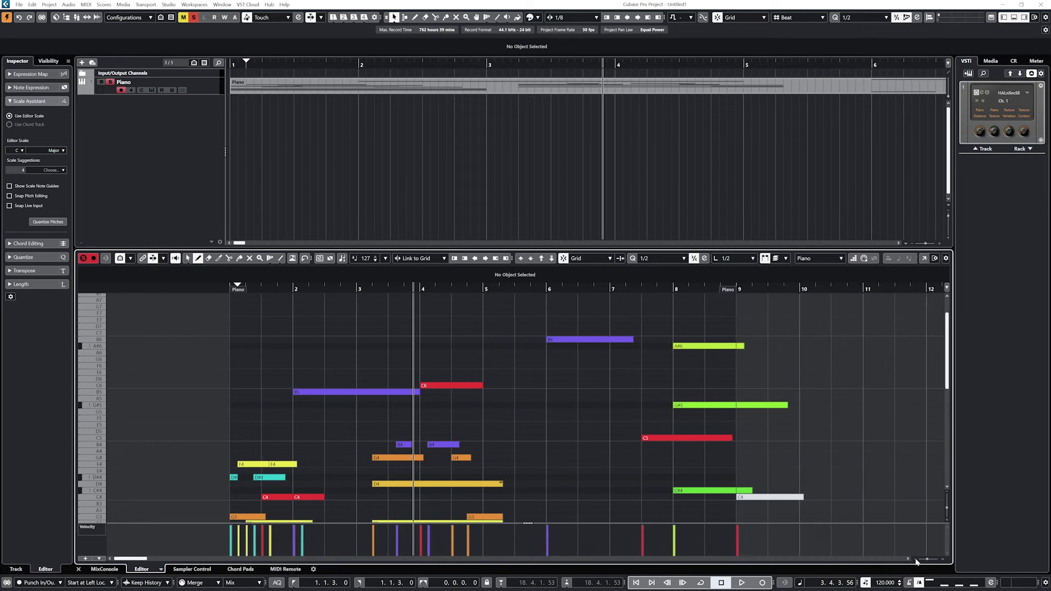
left_click(916, 562)
left_click(916, 562)
left_click(917, 562)
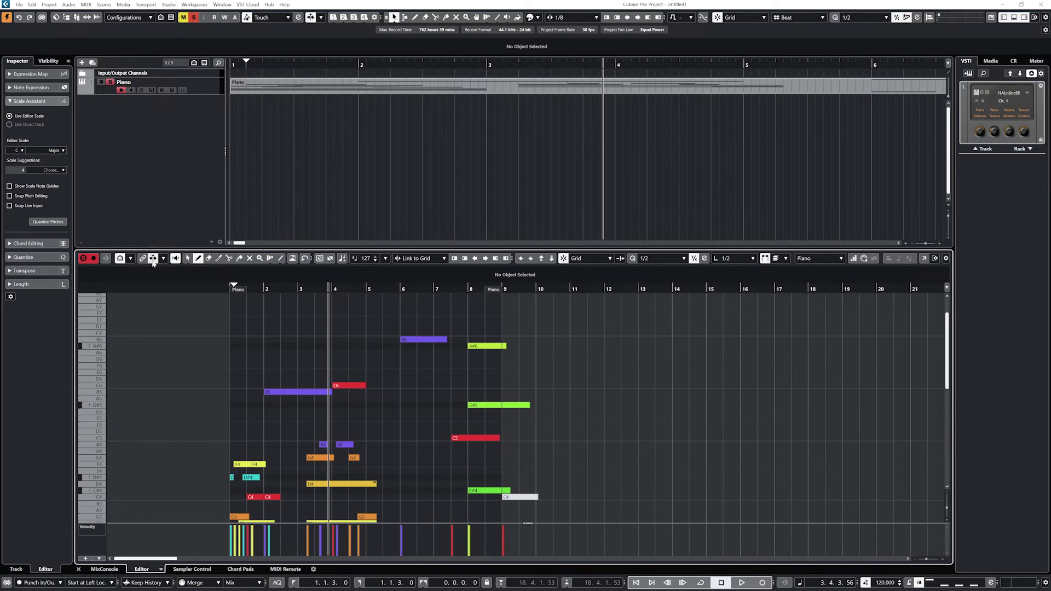
key("h")
key("h")
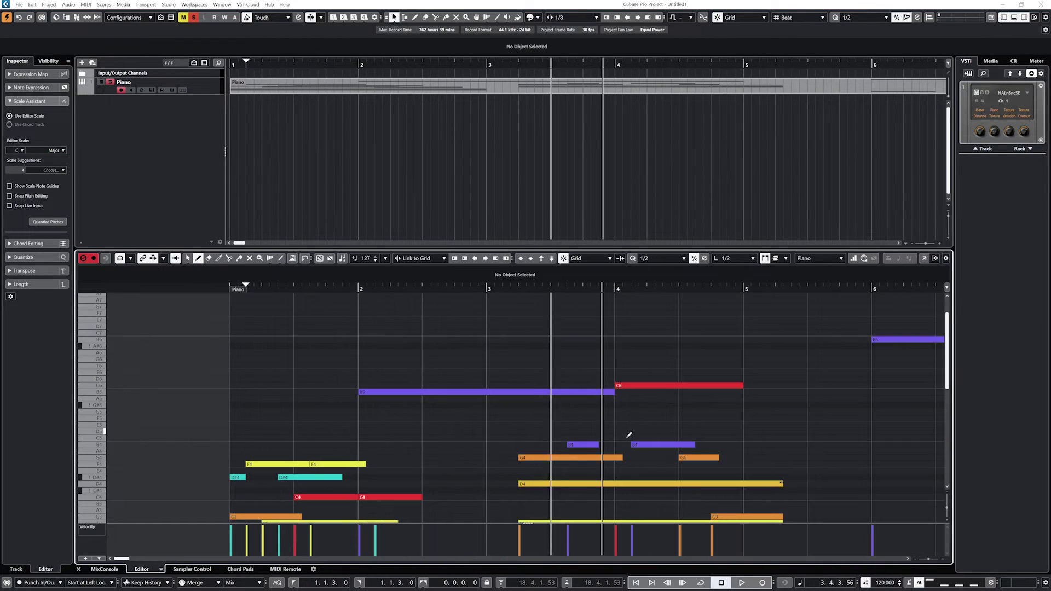
left_click(916, 562)
left_click(917, 562)
left_click(916, 562)
left_click(916, 562)
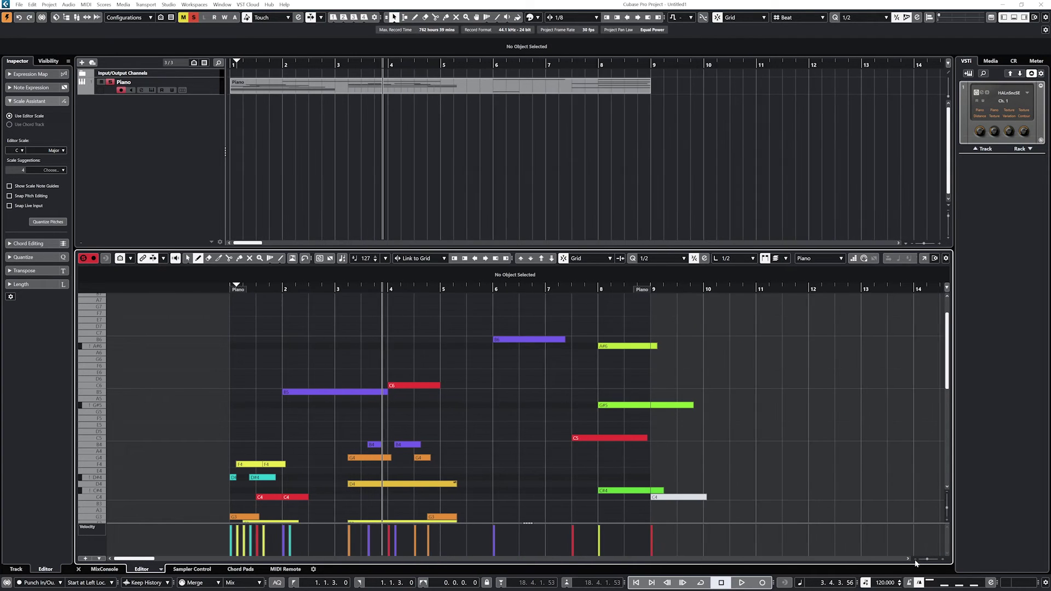
left_click(916, 562)
left_click(916, 562)
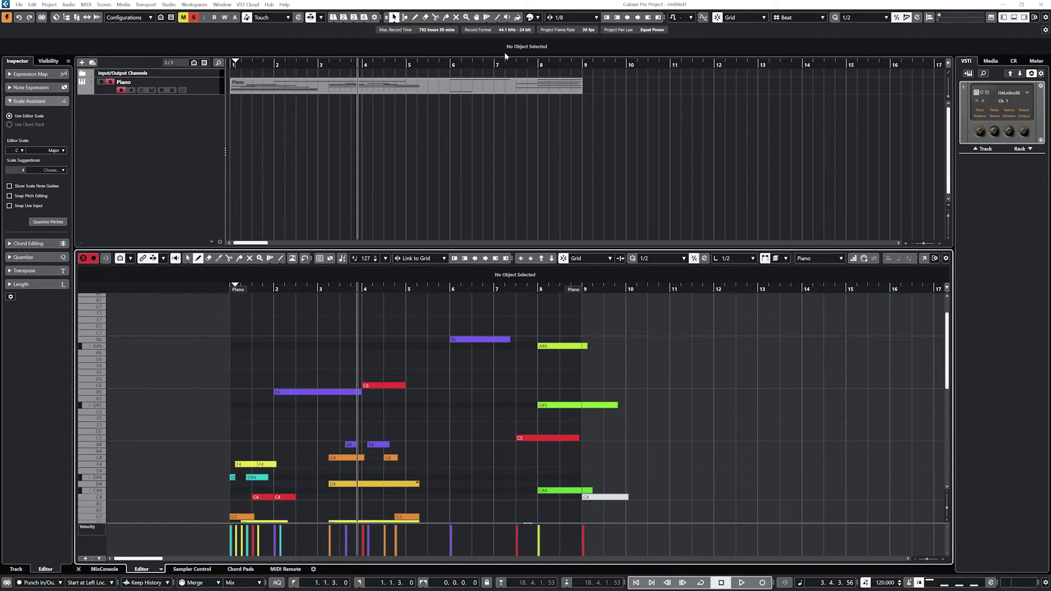
left_click(463, 64)
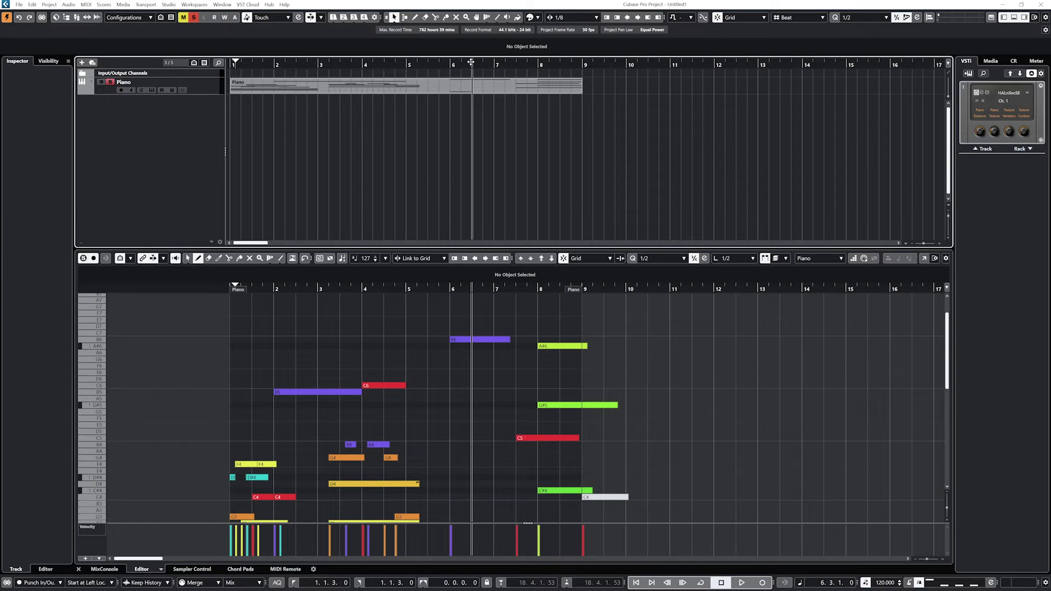
key("space")
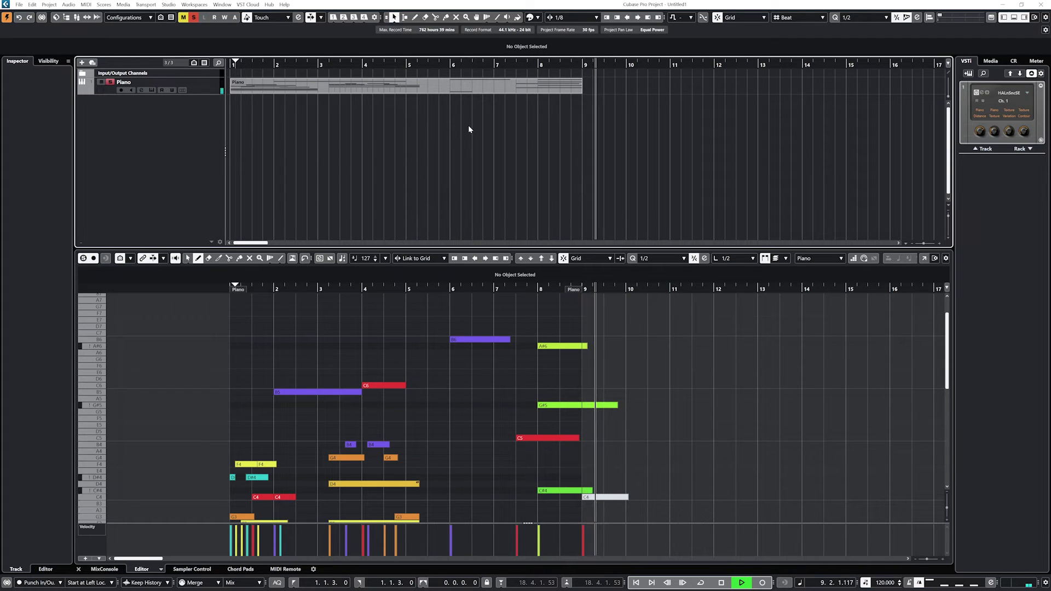
key("space")
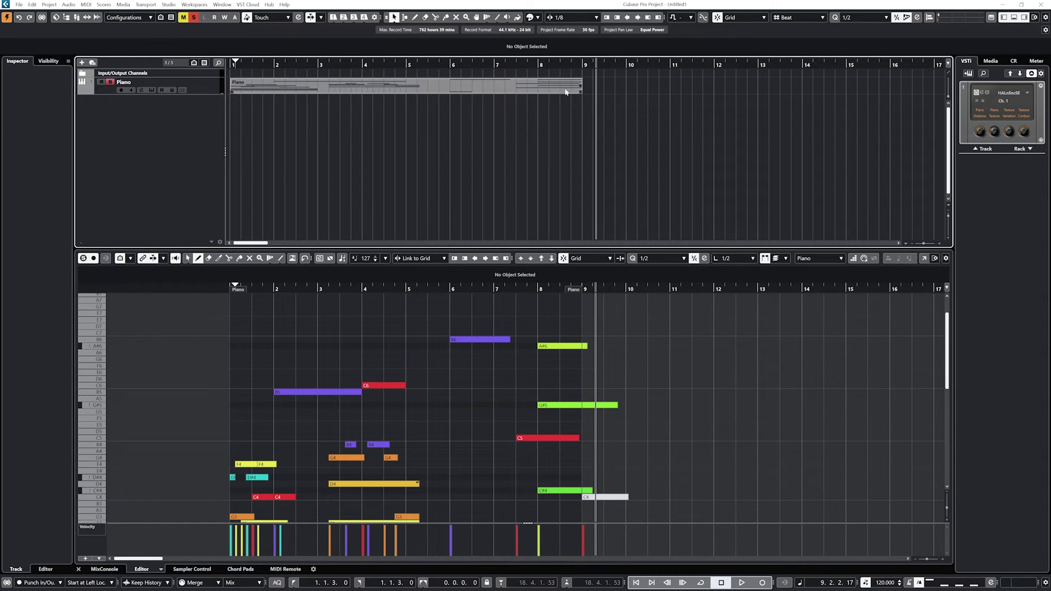
Extend the Piano part's end to bar 10 and audition it from near bar 8.7.
left_click_drag(580, 92, 638, 98)
left_click(569, 65)
key("space")
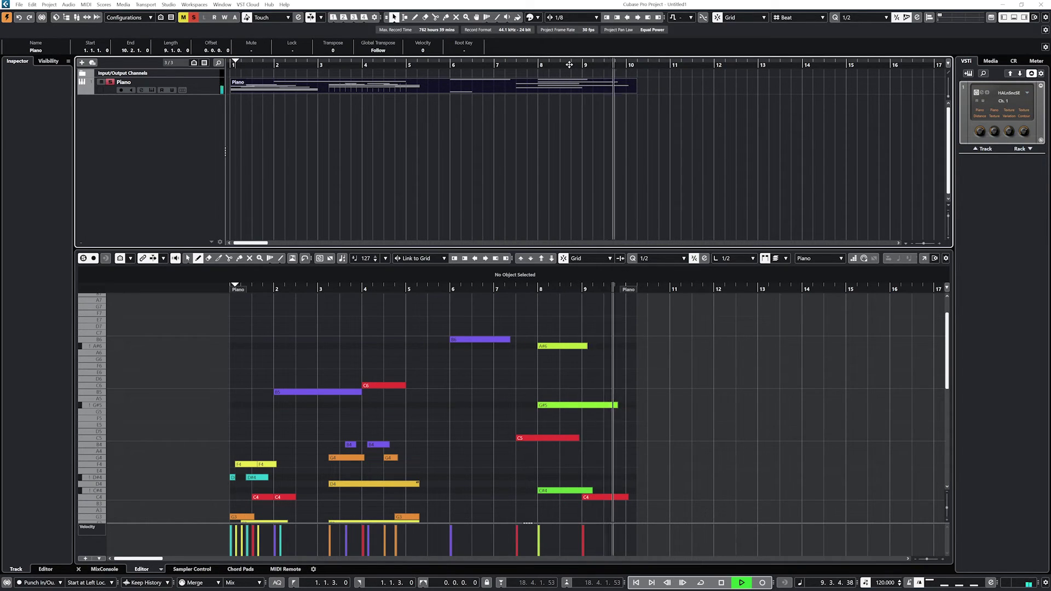
left_click_drag(637, 91, 626, 92)
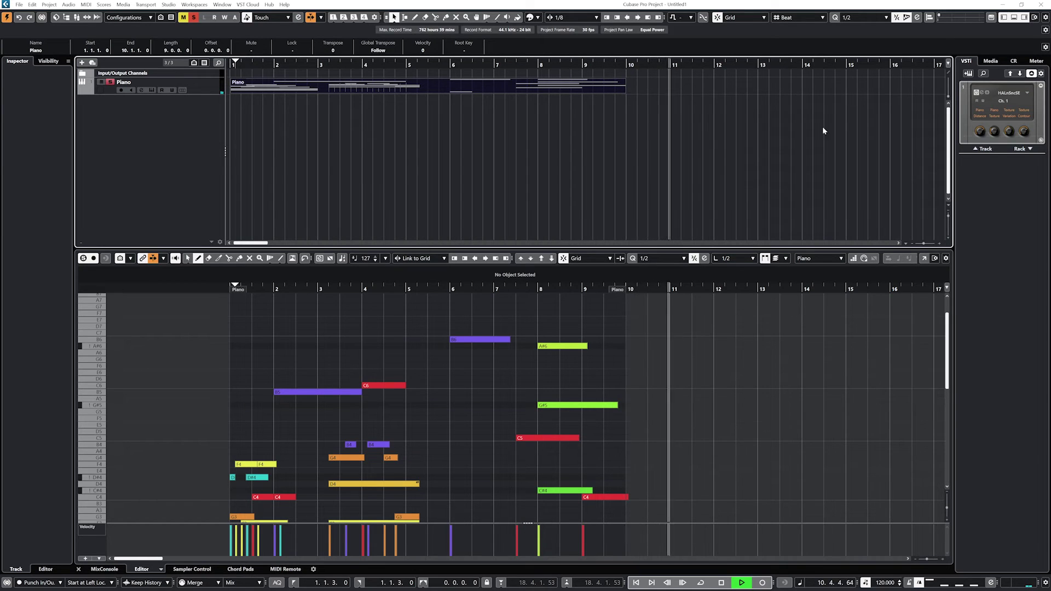
Trim the Piano part's end from bar 10 to bar 8, then play it back from bar 7.
left_click(765, 258)
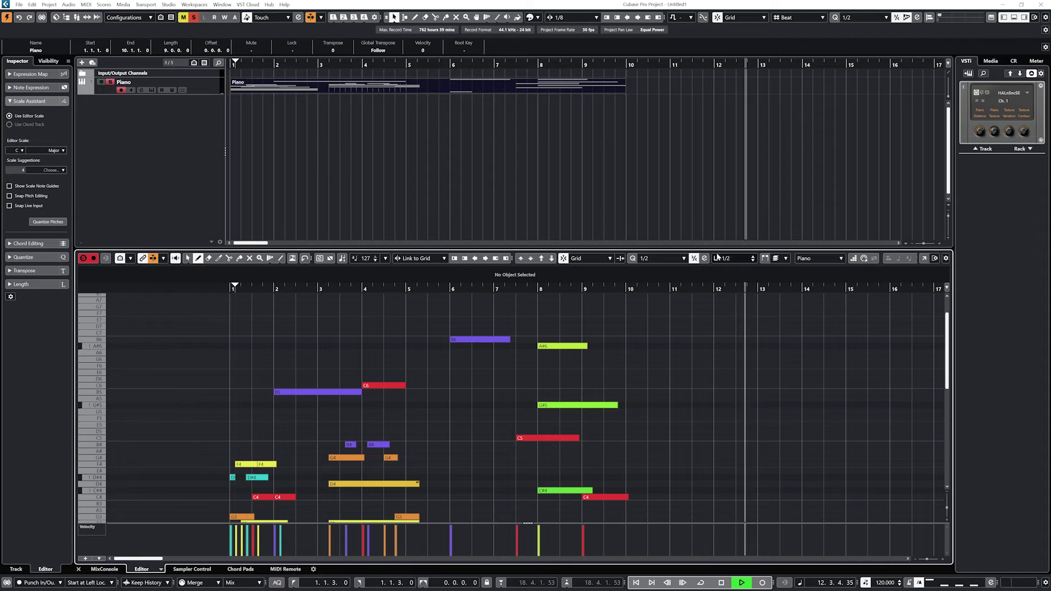
left_click(579, 288)
key("space")
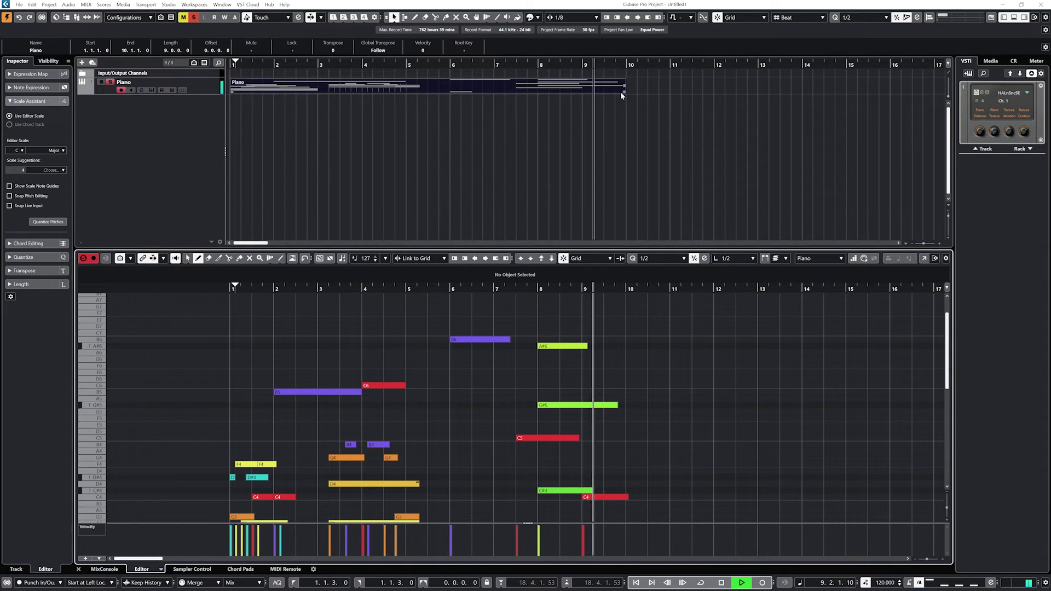
left_click_drag(625, 90, 529, 86)
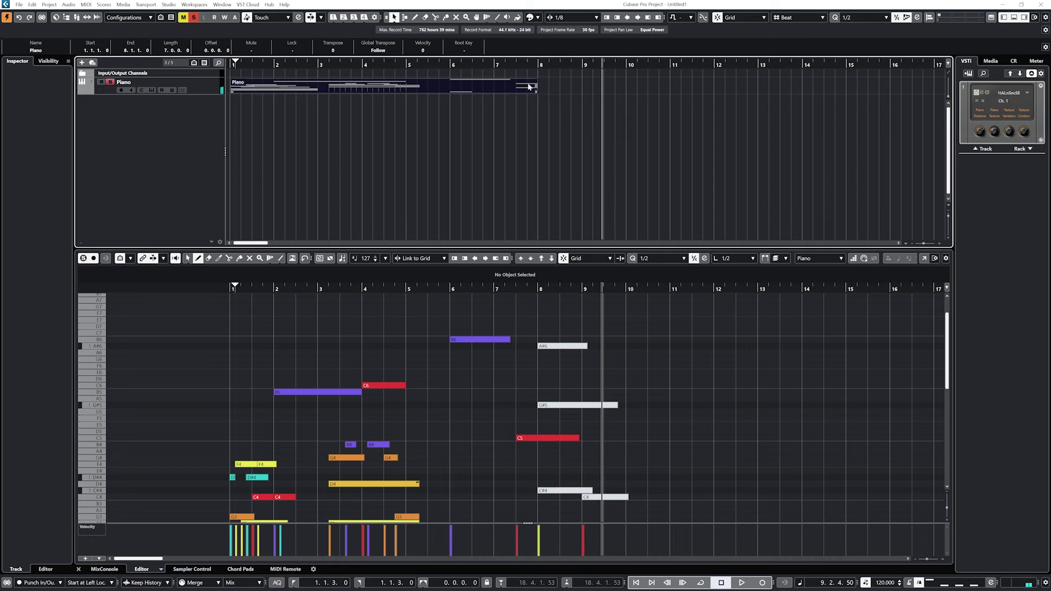
left_click(492, 64)
key("space")
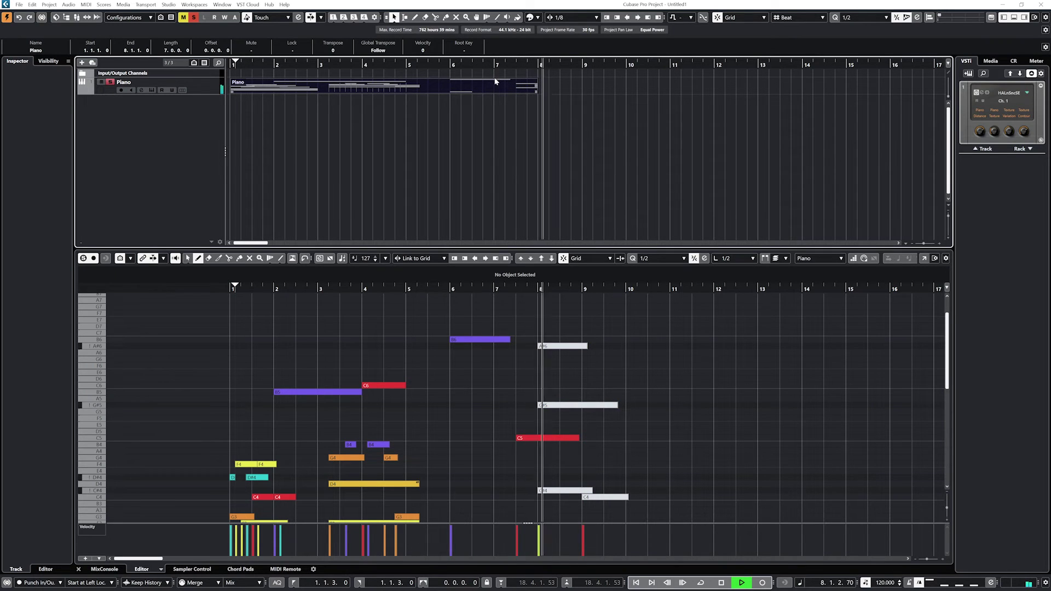
key("space")
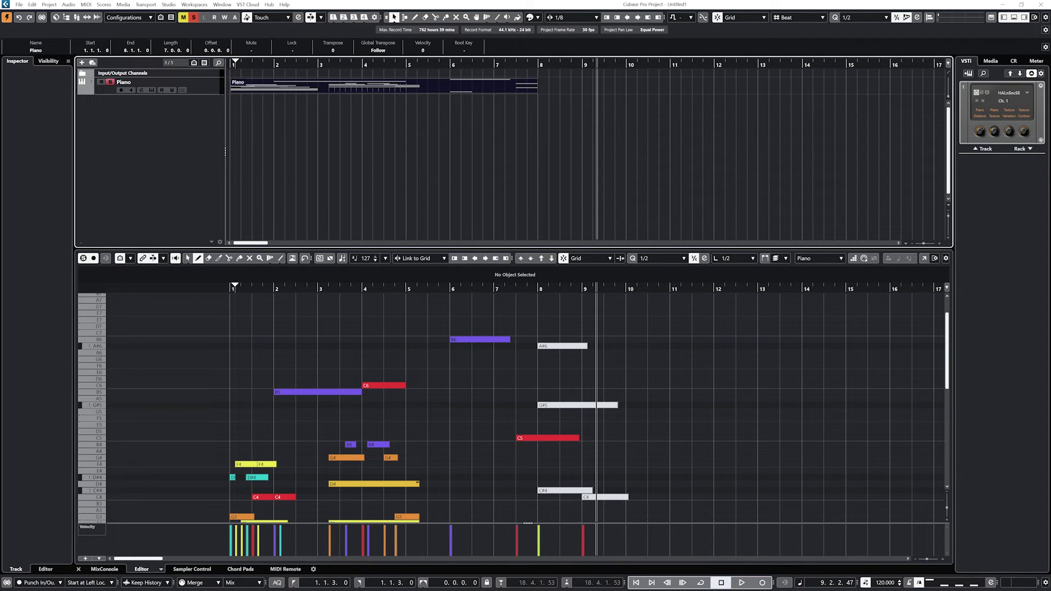
Toggle Step Input and note expression input off, leave MIDI Input on, and detach the Key Editor window.
left_click(825, 268)
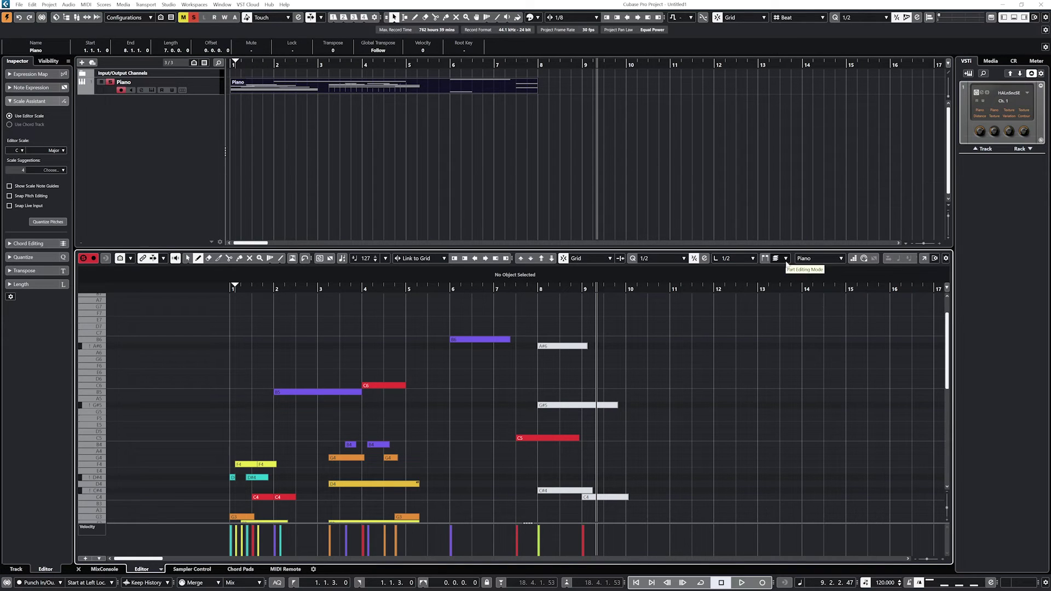
left_click(853, 259)
left_click(853, 259)
left_click(864, 258)
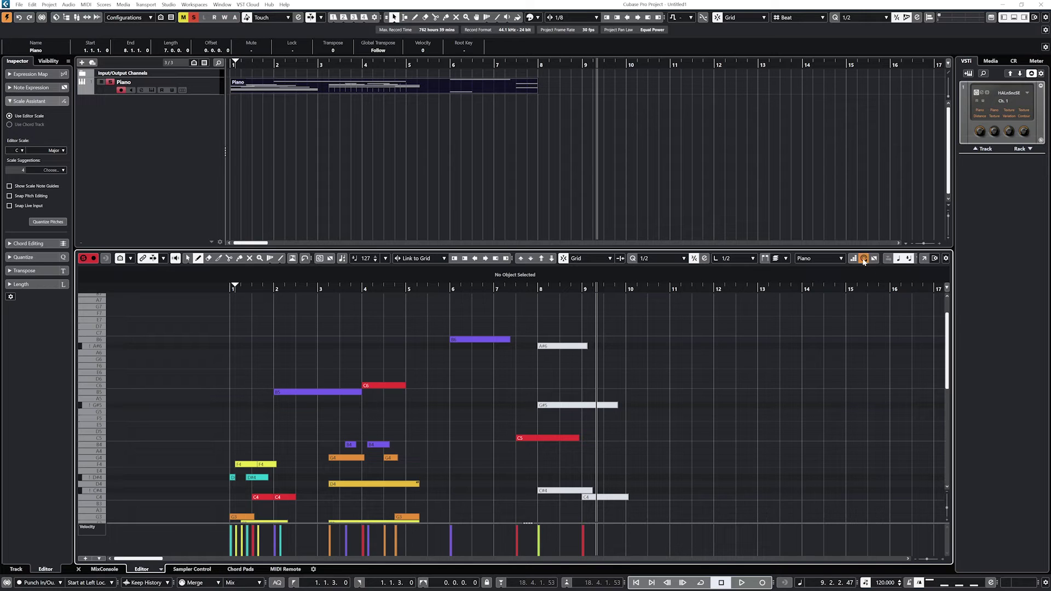
left_click(864, 259)
left_click(863, 258)
left_click(874, 259)
left_click(874, 259)
left_click(923, 258)
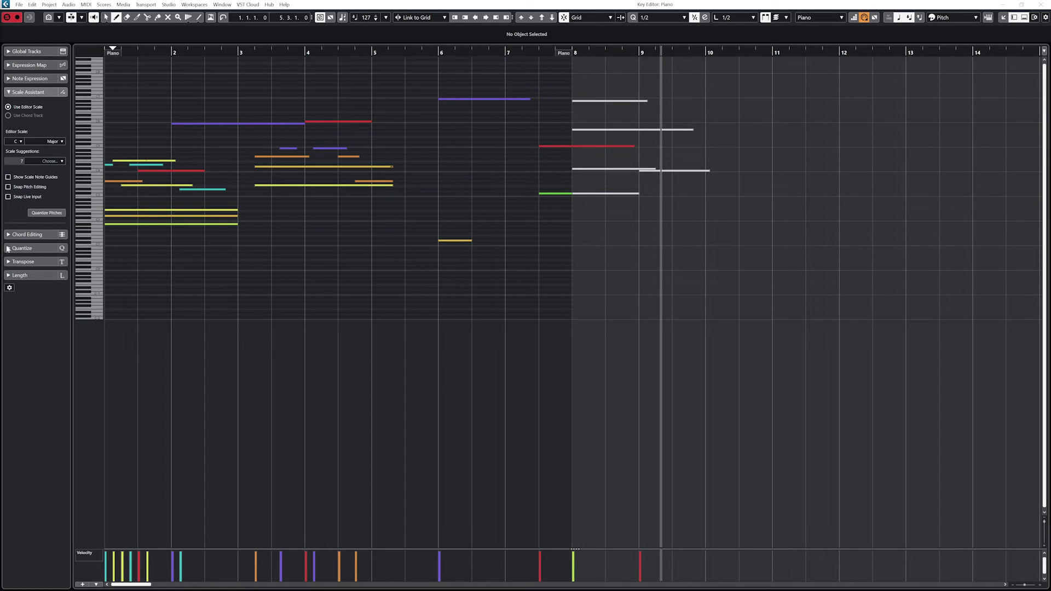
Try colouring the notes by Velocity, Channel, Part, Voice and Scale/Chords.
left_click(949, 17)
left_click(949, 28)
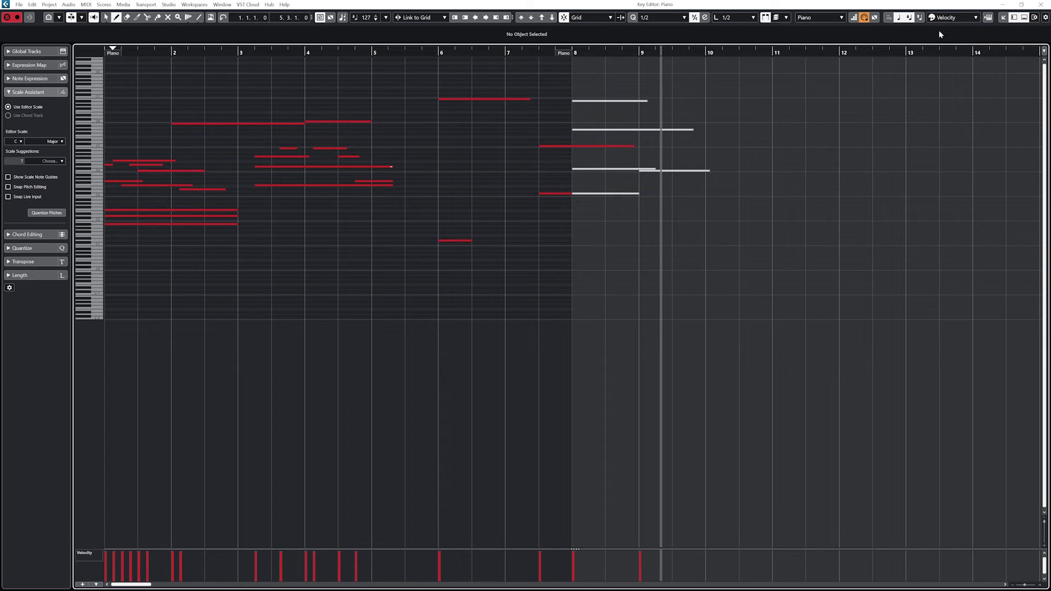
left_click(955, 20)
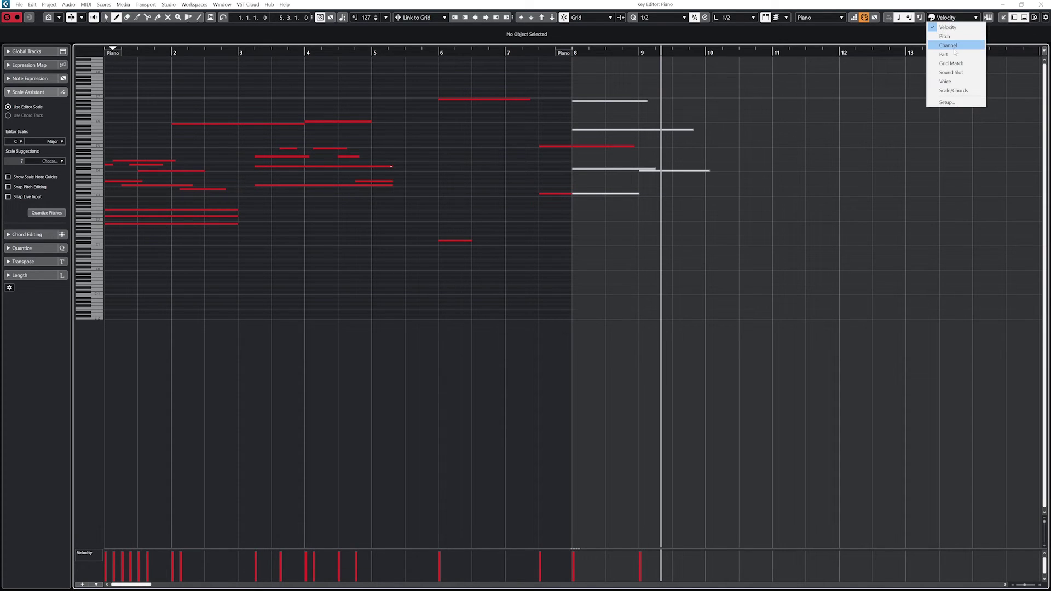
left_click(948, 45)
left_click(958, 20)
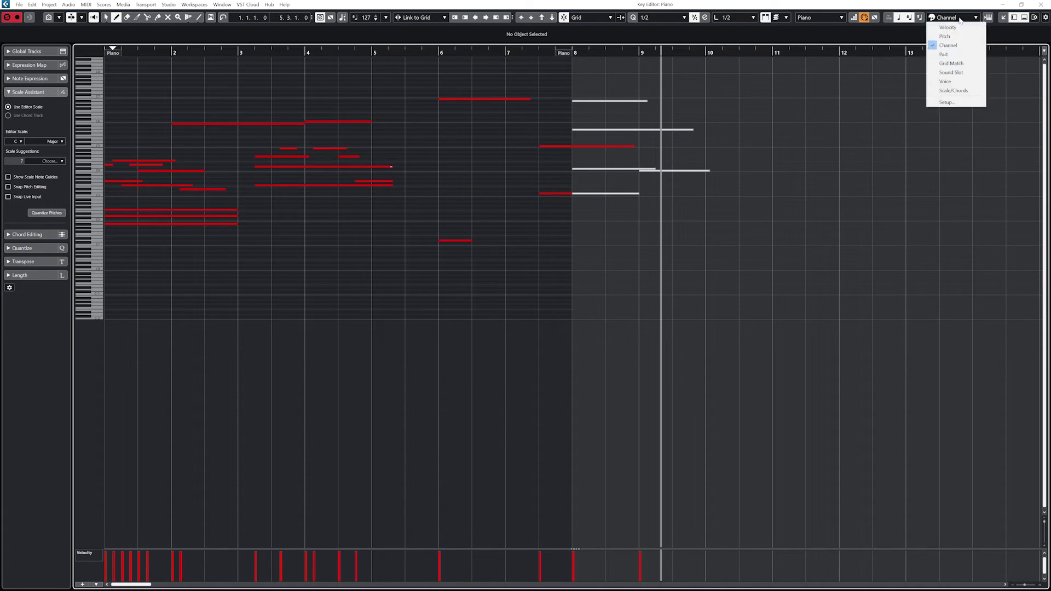
left_click(942, 55)
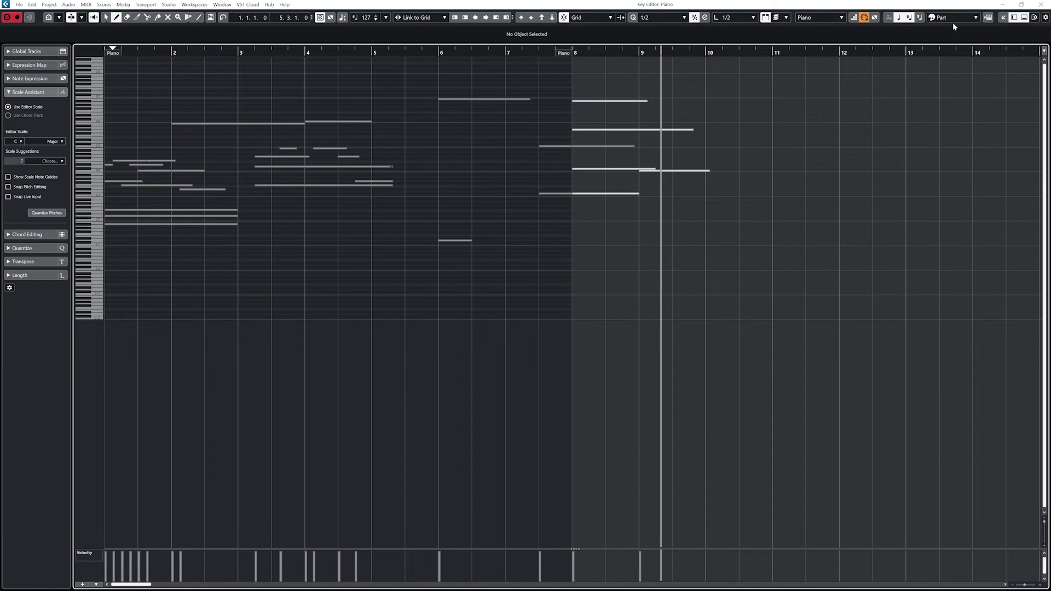
left_click(953, 20)
left_click(947, 82)
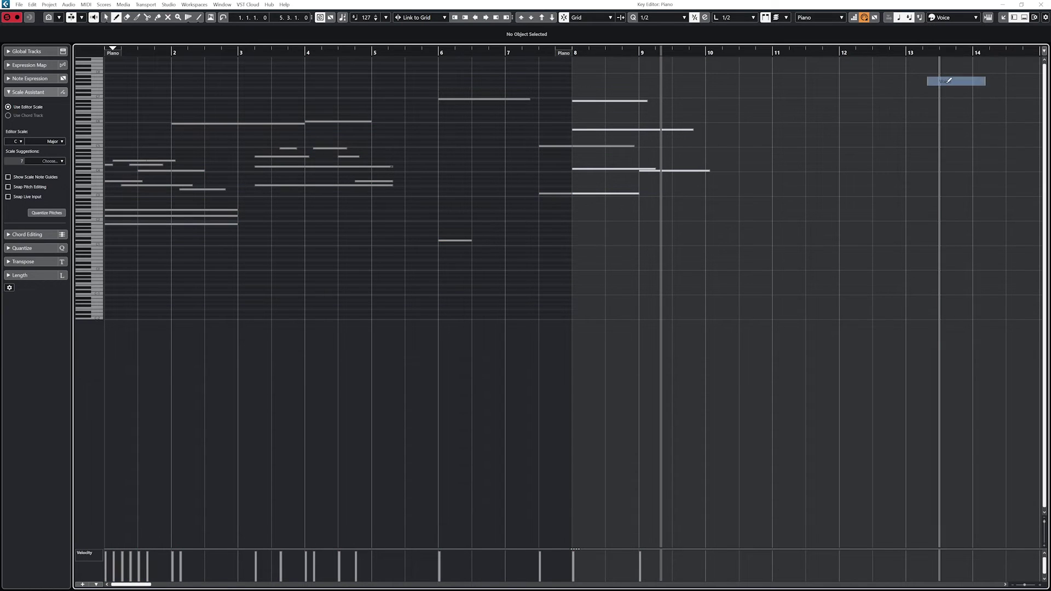
left_click(955, 18)
left_click(953, 91)
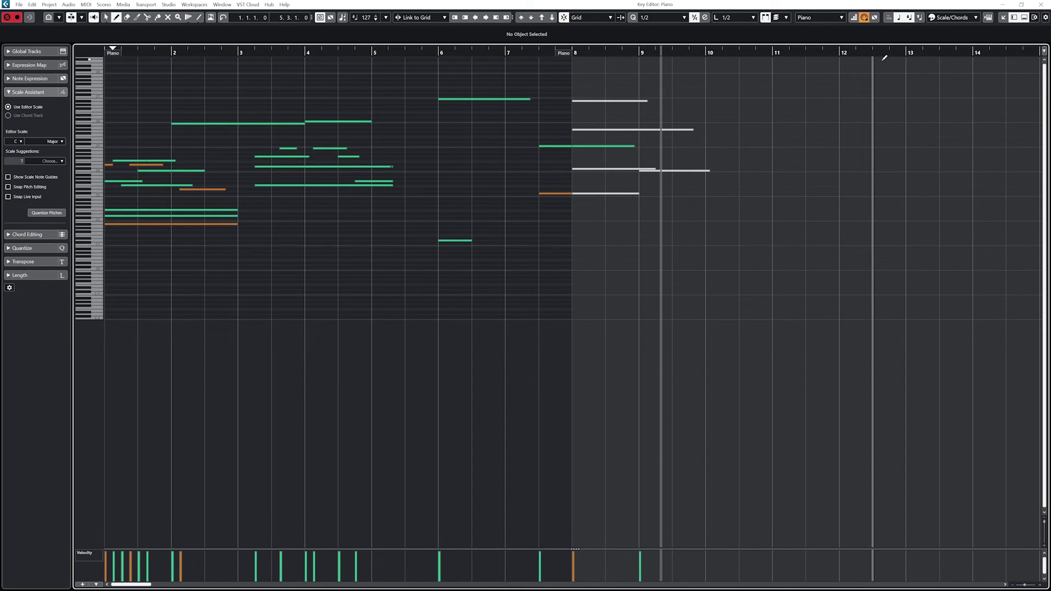
Colour the notes by Pitch and step the project position back.
left_click(953, 18)
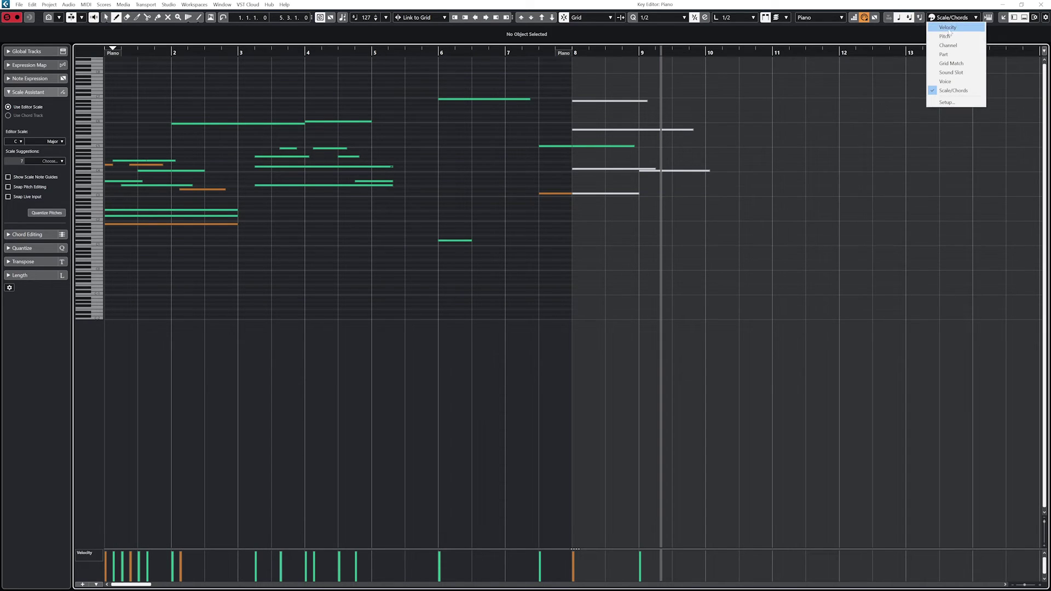
left_click(945, 36)
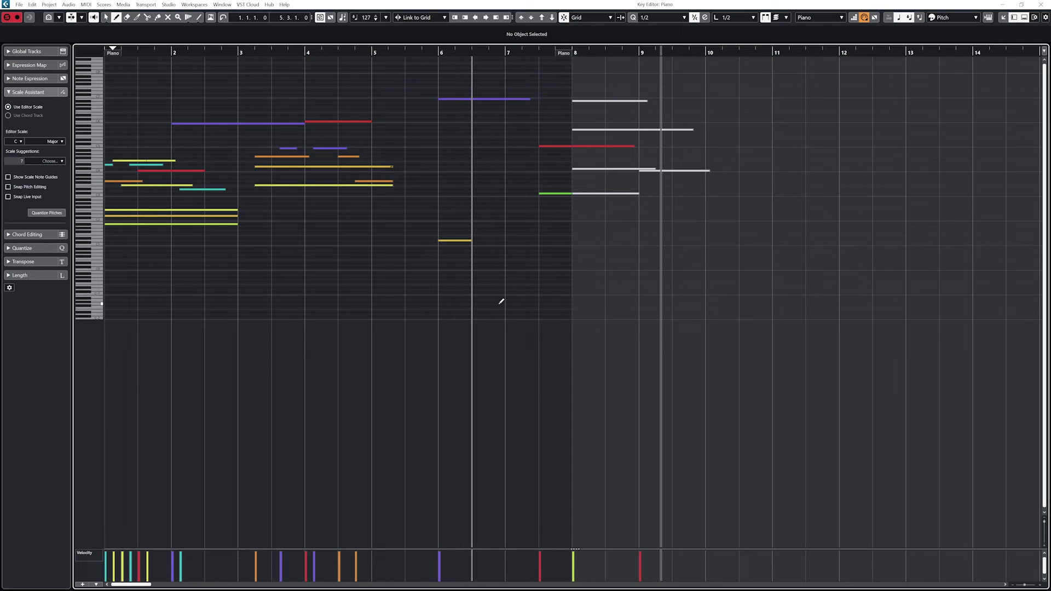
key("b")
key("b")
key("b")
key("b")
key("b")
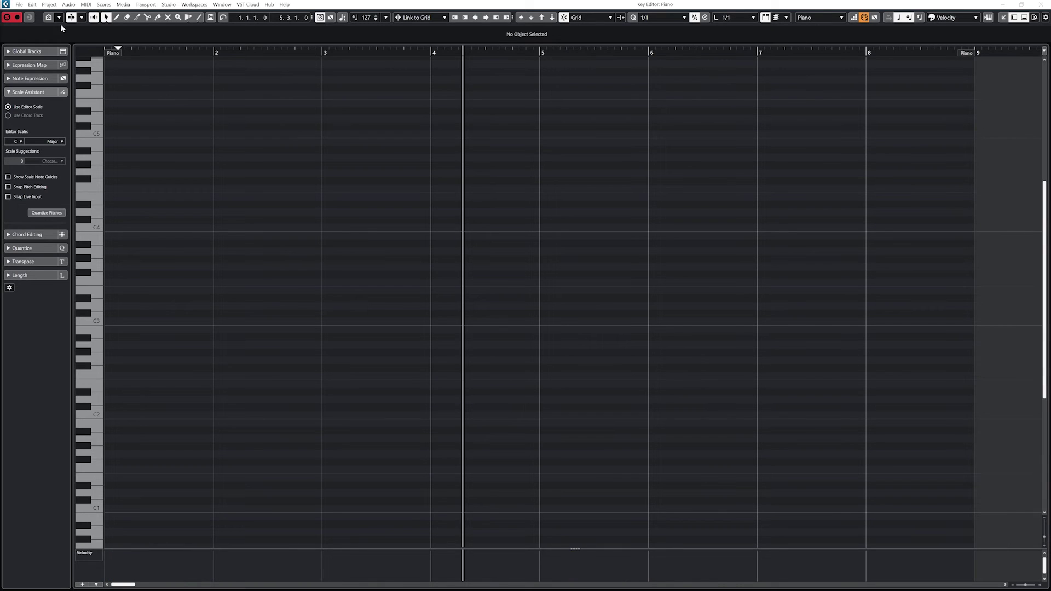
Label the keyboard with Scale Assistant pitch names and set Quantize and Length Quantize to 1/2.
left_click(59, 18)
left_click(64, 36)
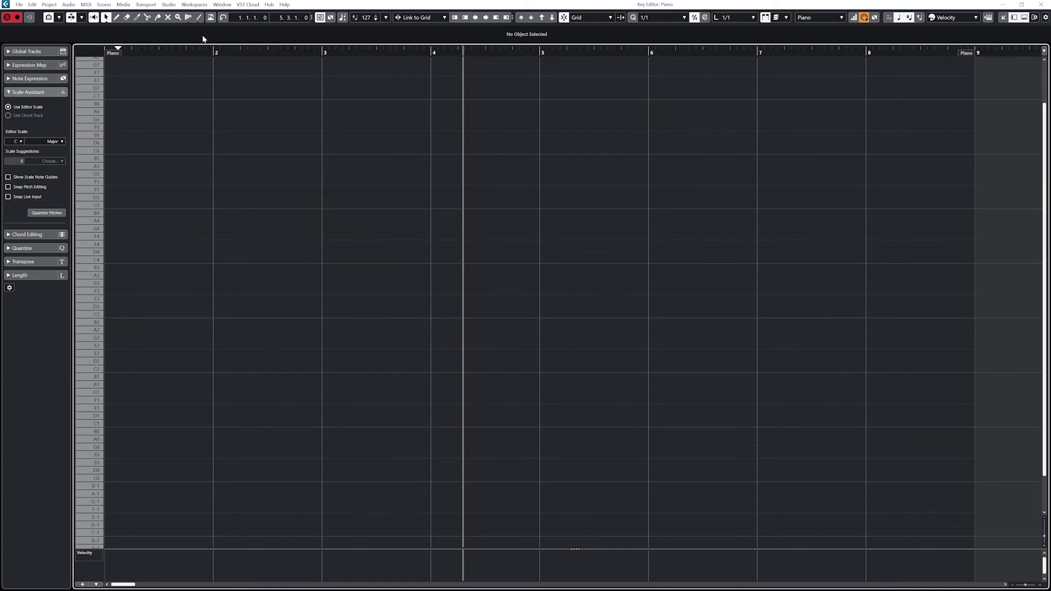
left_click(660, 18)
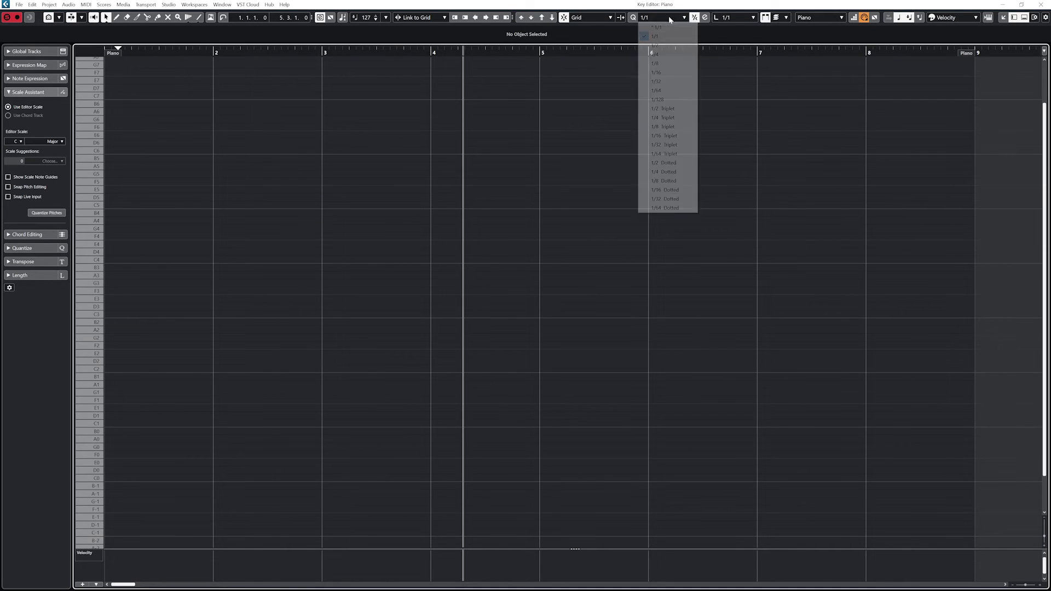
left_click(659, 46)
left_click(736, 18)
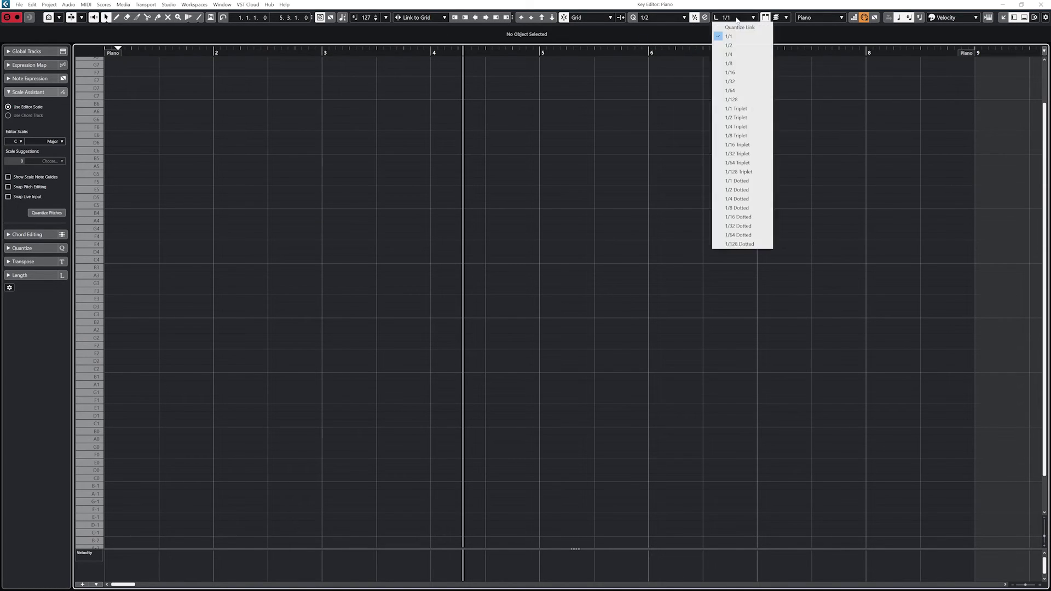
left_click(733, 46)
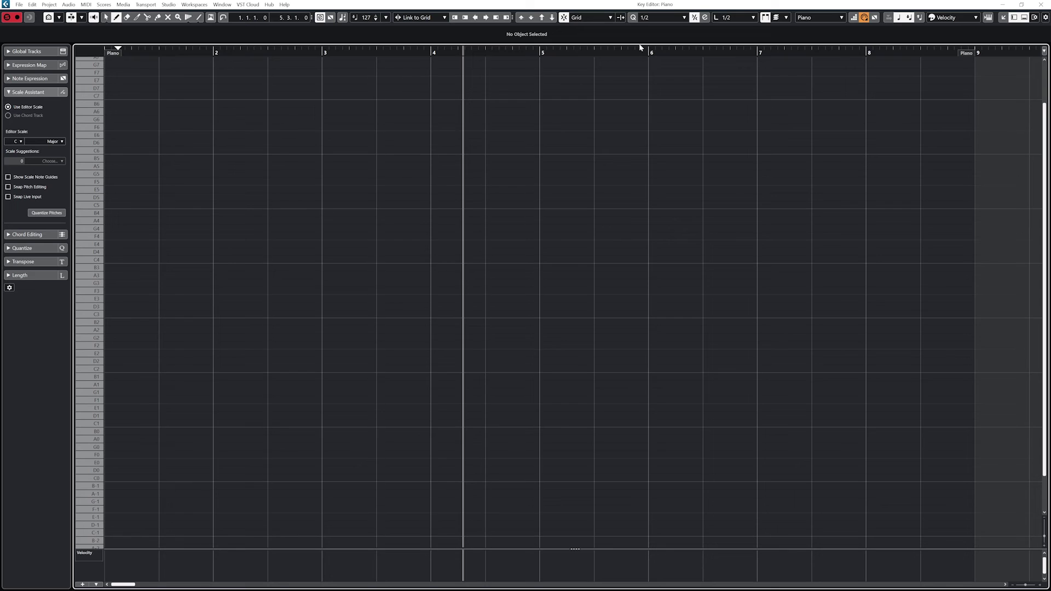
Draw half-bar bass notes across bars 1–8: C3, G2, A2, F2/D2, C3, G2, A2/D3, C3.
left_click(108, 314)
left_click(190, 313)
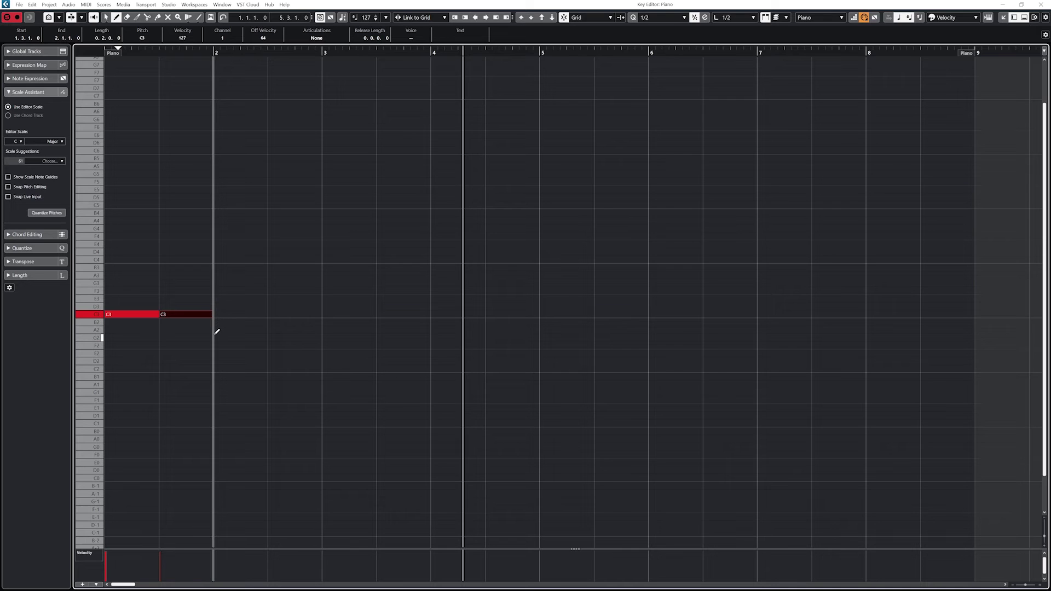
left_click(239, 337)
left_click(282, 336)
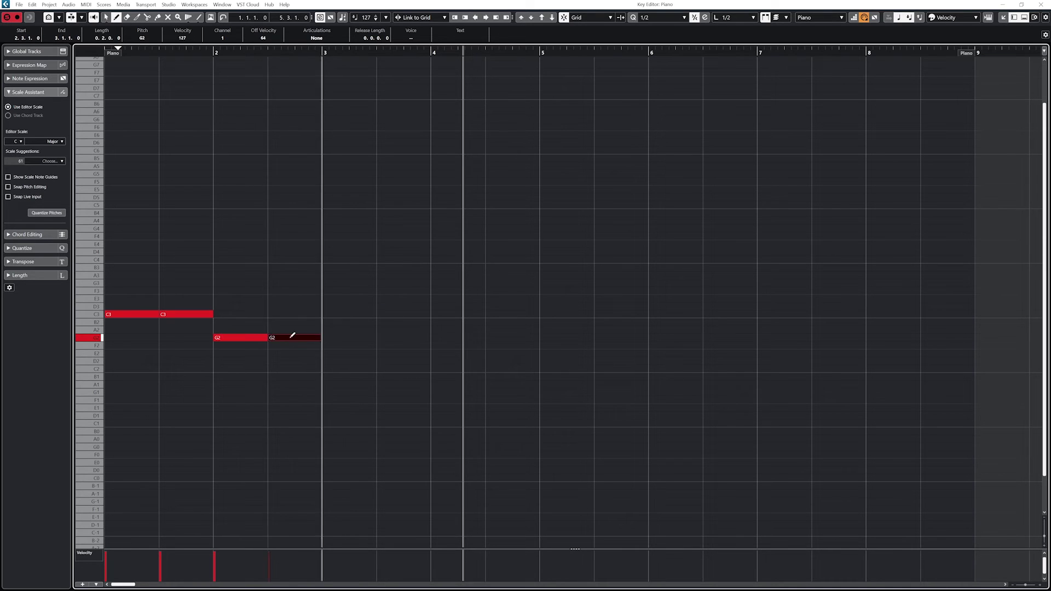
left_click(327, 330)
left_click(383, 329)
left_click(435, 345)
left_click(496, 361)
left_click(547, 314)
left_click(602, 314)
left_click(656, 337)
left_click(710, 337)
left_click(765, 330)
left_click(818, 306)
left_click(873, 314)
Revise the bass: A2 at bar 7.3, closing bar-8 notes, E2 replacing D2 at 4.3.
key("ctrl+z")
key("ctrl+z")
left_click(871, 299)
left_click(925, 314)
left_click(469, 360)
left_click(470, 353)
key("g")
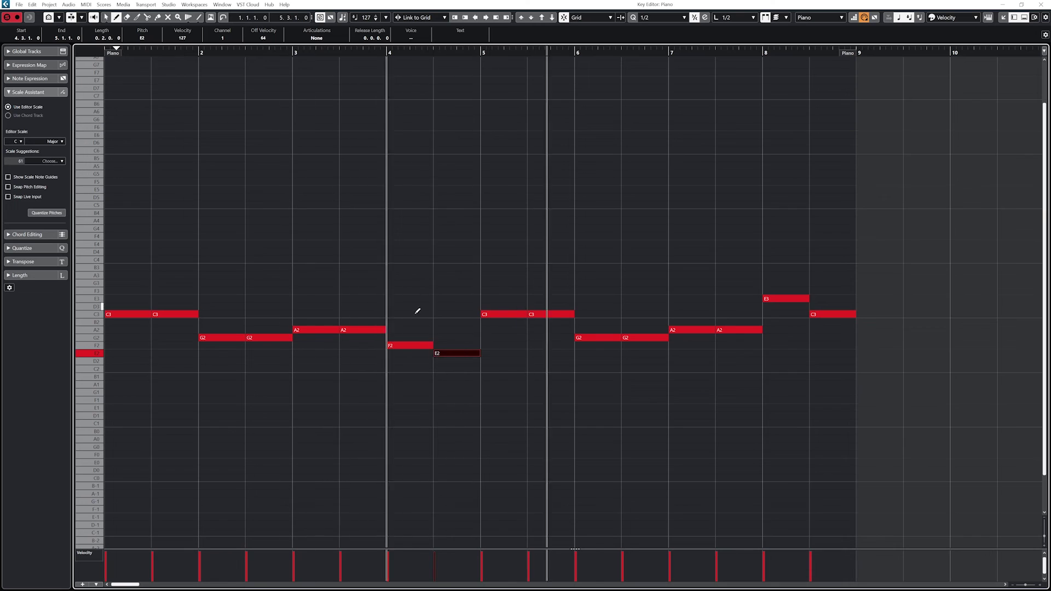
key("ctrl+z")
key("ctrl+z")
key("ctrl+z")
key("ctrl+z")
key("ctrl+z")
key("ctrl+z")
key("ctrl+z")
key("ctrl+z")
key("ctrl+z")
key("ctrl+z")
Redraw bass bars 5–8 (C3, F3, G3/B2, C3), then erase the two F3 notes.
left_click(503, 314)
left_click(561, 314)
left_click(596, 291)
left_click(646, 291)
left_click(692, 283)
left_click(723, 322)
left_click(785, 314)
left_click(832, 314)
key("g")
key("5")
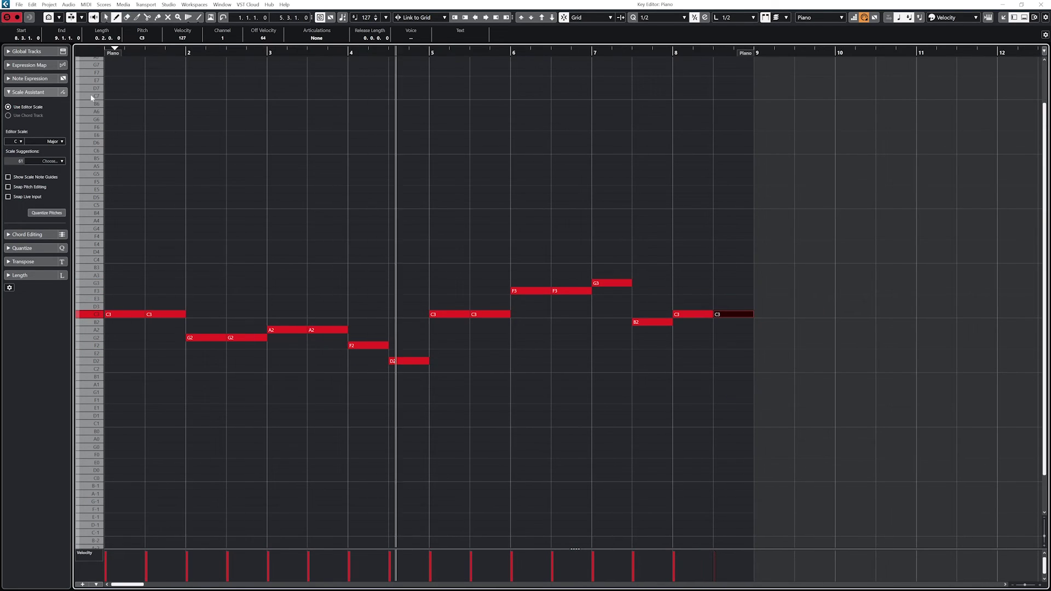
left_click_drag(517, 291, 589, 291)
key("8")
Put G3 notes in bar 6 and an A3 in bar 7, then play the bass line from the start.
left_click(523, 283)
left_click(561, 283)
left_click(598, 283)
key("1")
key("g")
key("space")
key("space")
key("8")
mouse_move(577, 276)
left_mouse_down()
mouse_move(633, 272)
mouse_move(612, 272)
left_mouse_up()
key("g")
key("Home")
key("space")
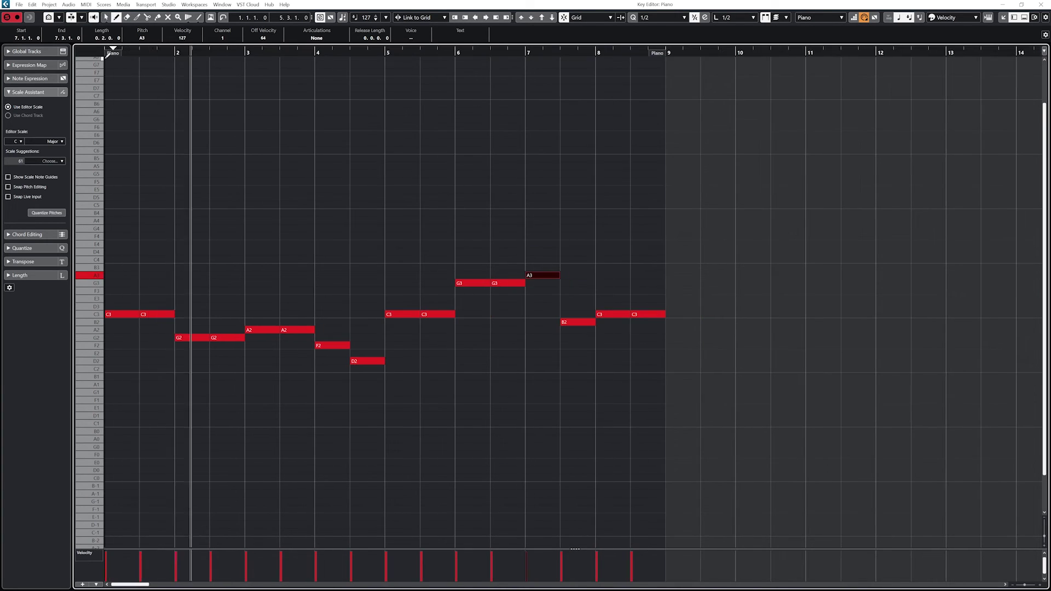
key("space")
Add triad chord tones above the bass in bars 1–5, including F2 at bar 4.3.
left_click(123, 283)
left_click(159, 299)
left_click(192, 322)
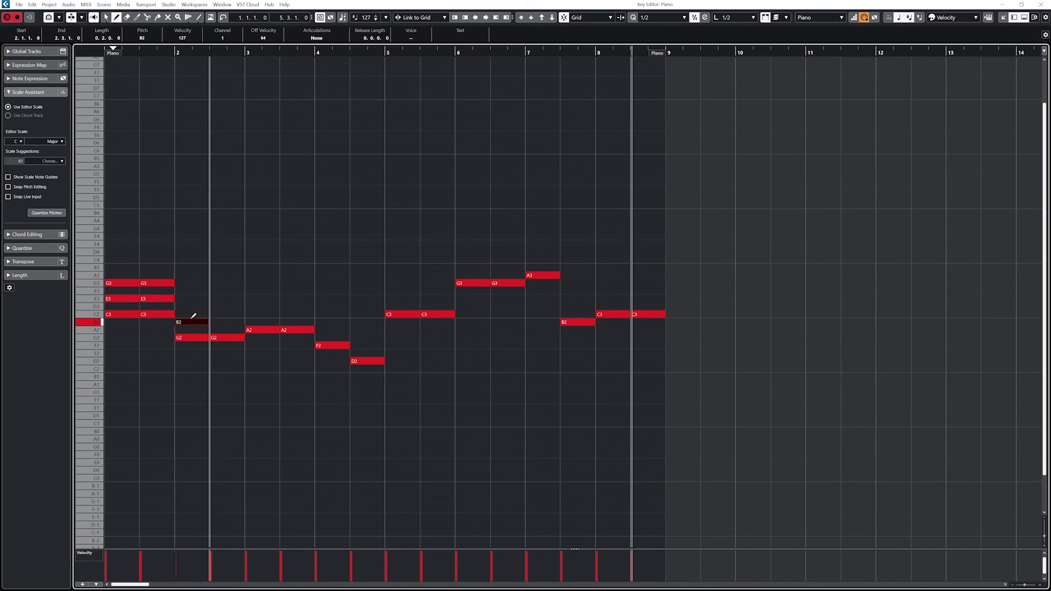
left_click(191, 306)
left_click(282, 298)
left_click(328, 314)
left_click(364, 345)
left_click(364, 330)
left_click(403, 283)
Add chord tones in bars 6–8, including G3 at bar 8.5, and play the progression.
left_click(438, 298)
left_click(471, 252)
left_click(542, 243)
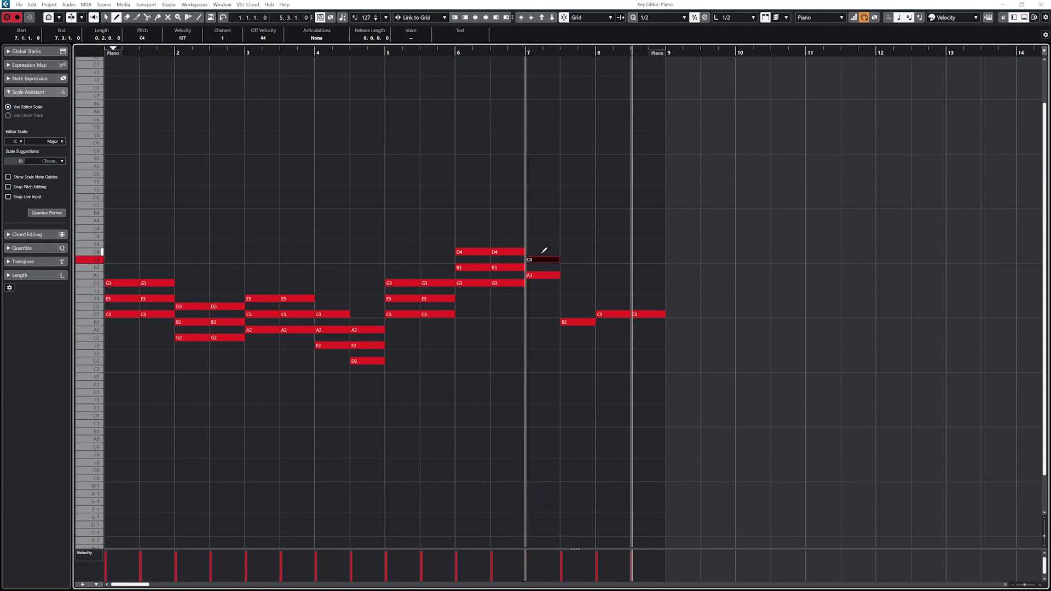
left_click(577, 290)
left_click(613, 283)
left_click(649, 283)
key("h")
key("Home")
key("space")
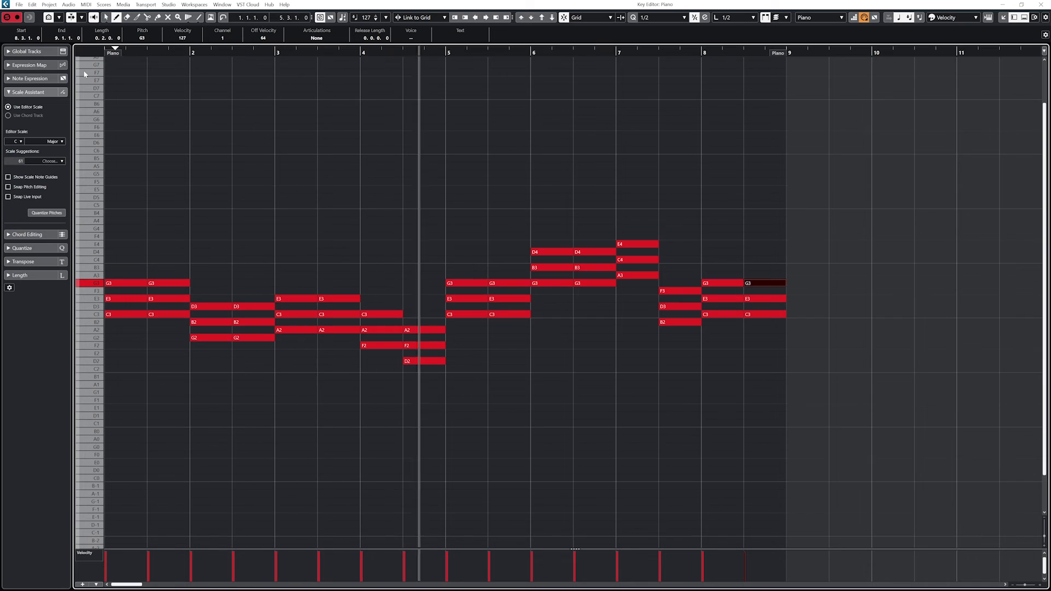
Set both Quantize and Length Quantize to 1/8.
left_click(663, 17)
left_click(656, 53)
left_click(733, 17)
left_click(728, 60)
Draw the bar 1–2 melody: C4, E4, F4, E4, D4, then G3, A3, B3, C4, G3.
left_click(145, 244)
mouse_move(107, 259)
left_mouse_down()
mouse_move(180, 244)
mouse_move(183, 283)
left_mouse_up()
left_click(149, 236)
left_click(182, 251)
key("g")
left_click(180, 267)
left_click(200, 275)
left_click(209, 268)
left_click(219, 260)
left_click(228, 283)
left_click(237, 290)
left_click(246, 283)
Replace bar 2's trailing notes with E3 and F3, and draw A3, B3, C4, G3, B3 in bar 3.
key("g")
left_click(241, 283)
left_click(231, 290)
left_click(231, 299)
left_click(239, 291)
mouse_move(247, 275)
left_mouse_down()
mouse_move(305, 283)
mouse_move(371, 260)
mouse_move(356, 260)
mouse_move(389, 236)
left_mouse_up()
left_click(275, 267)
left_click(284, 259)
left_click(310, 267)
Draw a shortened C4 followed by E4 and F4 melody notes in bar 5.
key("g")
left_click(375, 244)
left_click(383, 236)
left_click(361, 244)
left_click(368, 236)
Switch the controller lane through Pitchbend and Aftertouch to Velocity.
key("h")
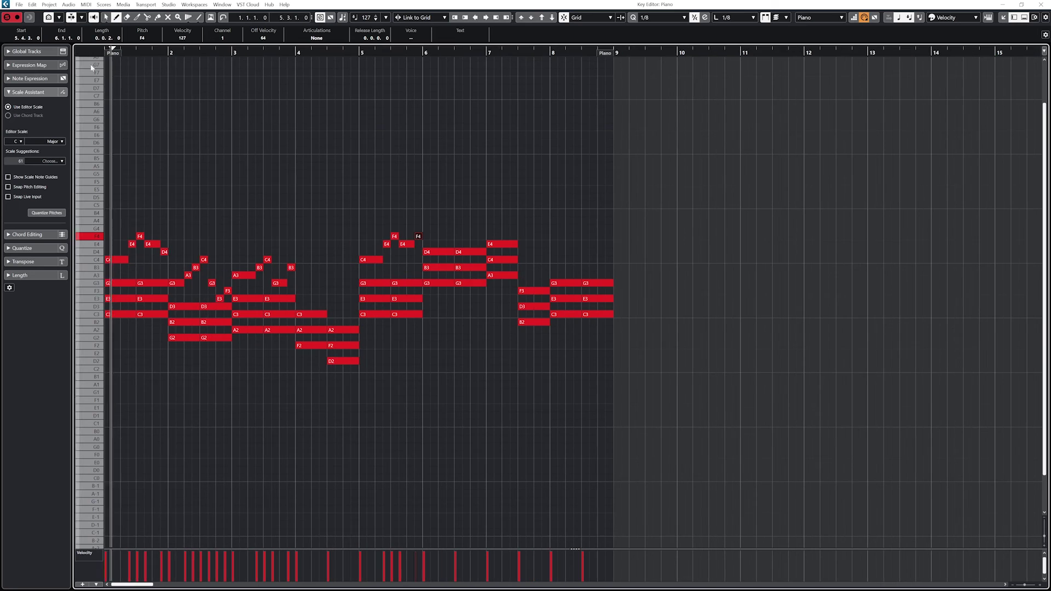
left_click(85, 553)
left_click(103, 379)
left_click(85, 553)
left_click(98, 388)
left_click(85, 553)
left_click(101, 369)
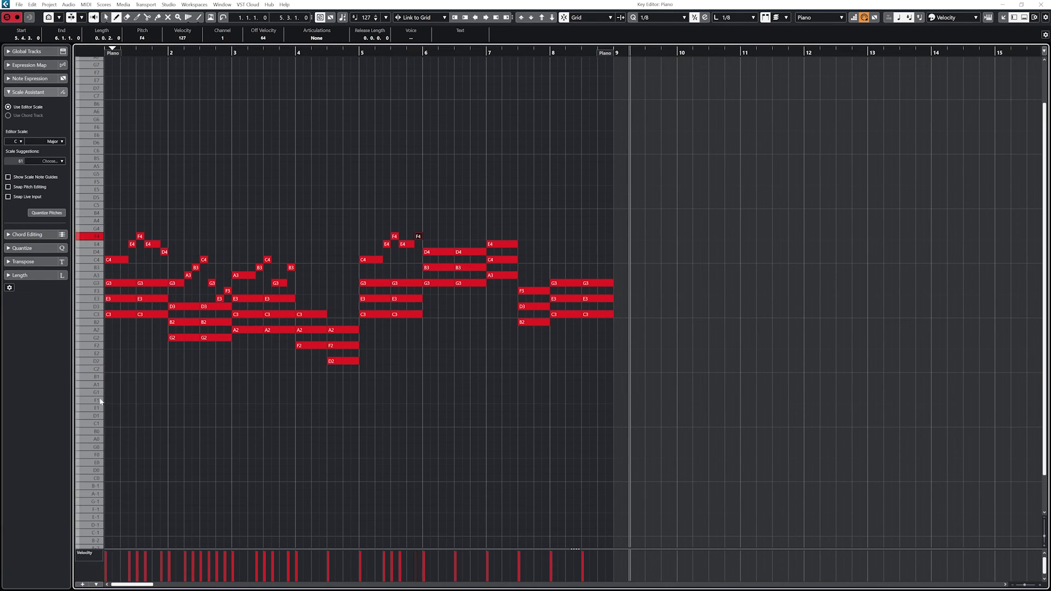
Paint varied velocities: first notes near 85, beats 1.5–2 raised, bar-4 chord at 90, then play back.
mouse_move(108, 553)
left_mouse_down()
mouse_move(160, 576)
mouse_move(170, 557)
mouse_move(218, 571)
mouse_move(245, 557)
mouse_move(272, 567)
mouse_move(375, 554)
mouse_move(363, 560)
mouse_move(392, 558)
mouse_move(399, 569)
mouse_move(416, 559)
mouse_move(424, 572)
mouse_move(424, 562)
mouse_move(552, 560)
mouse_move(586, 569)
left_mouse_up()
left_click_drag(287, 49, 36, 50)
key("space")
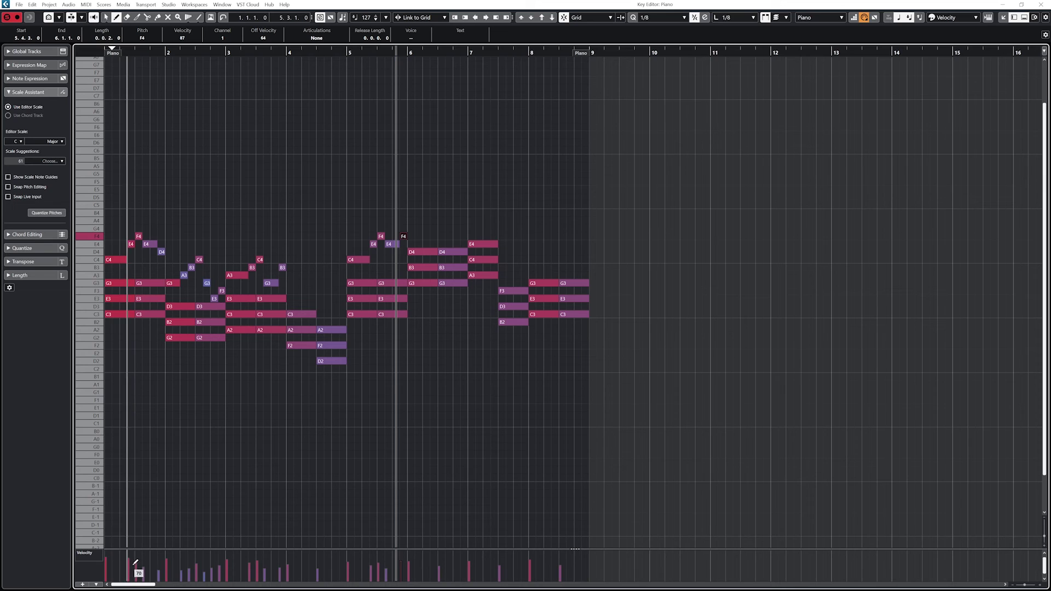
mouse_move(136, 562)
left_mouse_down()
mouse_move(159, 556)
mouse_move(185, 569)
mouse_move(196, 559)
mouse_move(205, 572)
mouse_move(203, 560)
mouse_move(213, 570)
mouse_move(210, 558)
mouse_move(219, 567)
mouse_move(217, 556)
mouse_move(234, 563)
mouse_move(219, 560)
mouse_move(229, 554)
mouse_move(288, 562)
left_mouse_up()
left_click_drag(377, 559, 404, 559)
left_click(112, 51)
key("space")
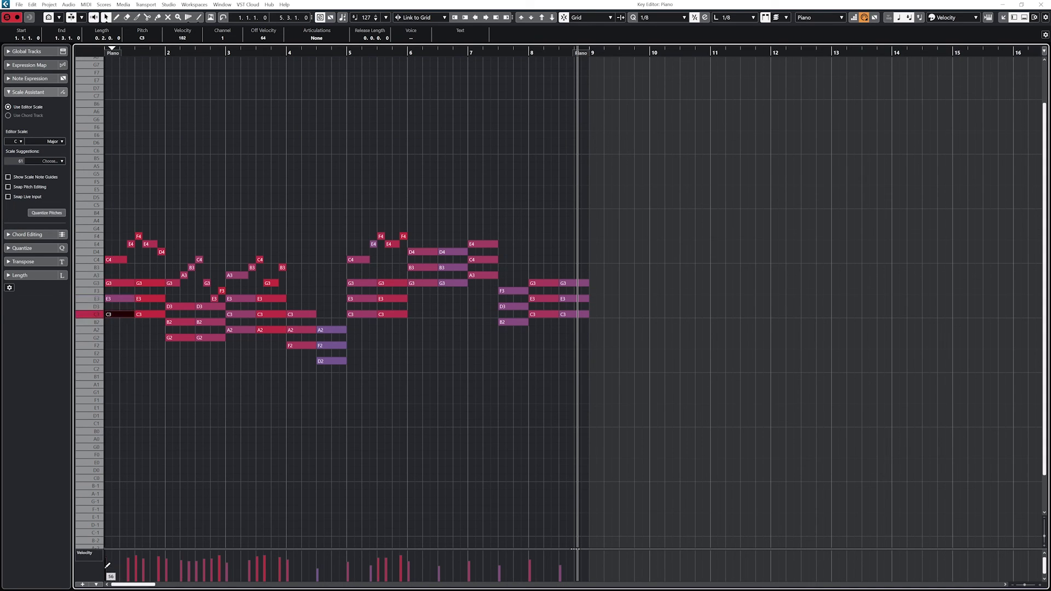
Lower one note's velocity to 54, then soften the G3, E3 and C3 at bar 1.3.
left_click_drag(108, 565, 109, 567)
key("g")
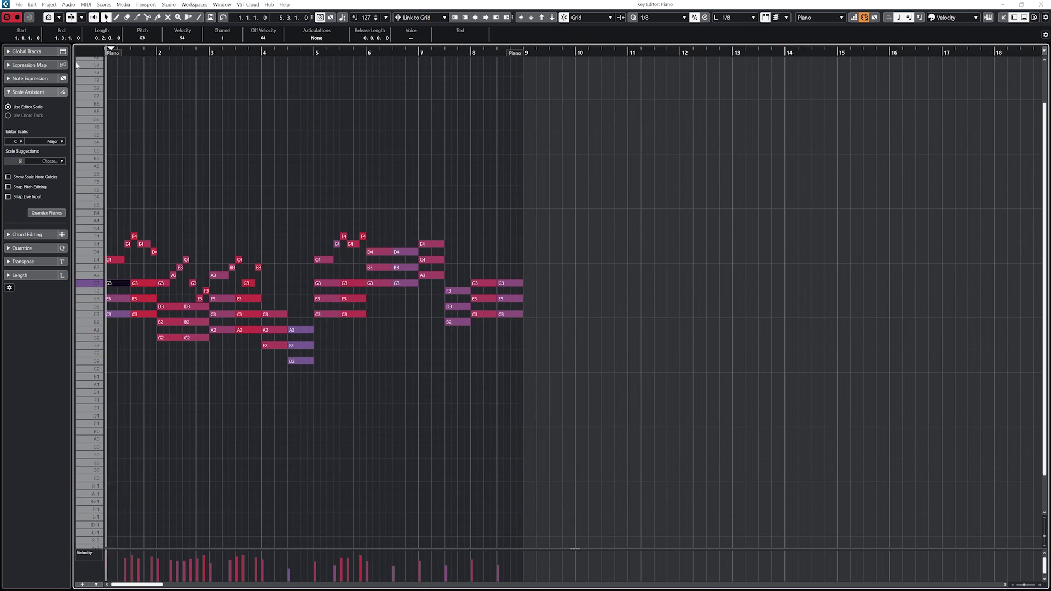
left_click(140, 283)
left_click(136, 570)
left_click(145, 299)
left_click(135, 570)
left_click(141, 314)
left_click(136, 570)
Lower the velocities of the D3 and B2 chord notes in bar 2.
left_click(175, 306)
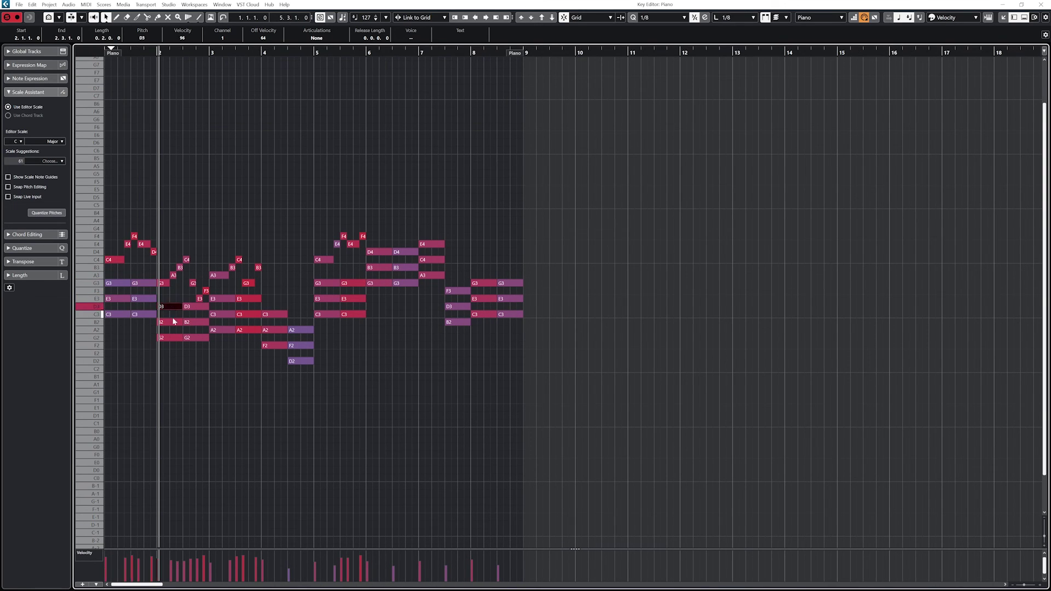
left_click(168, 322)
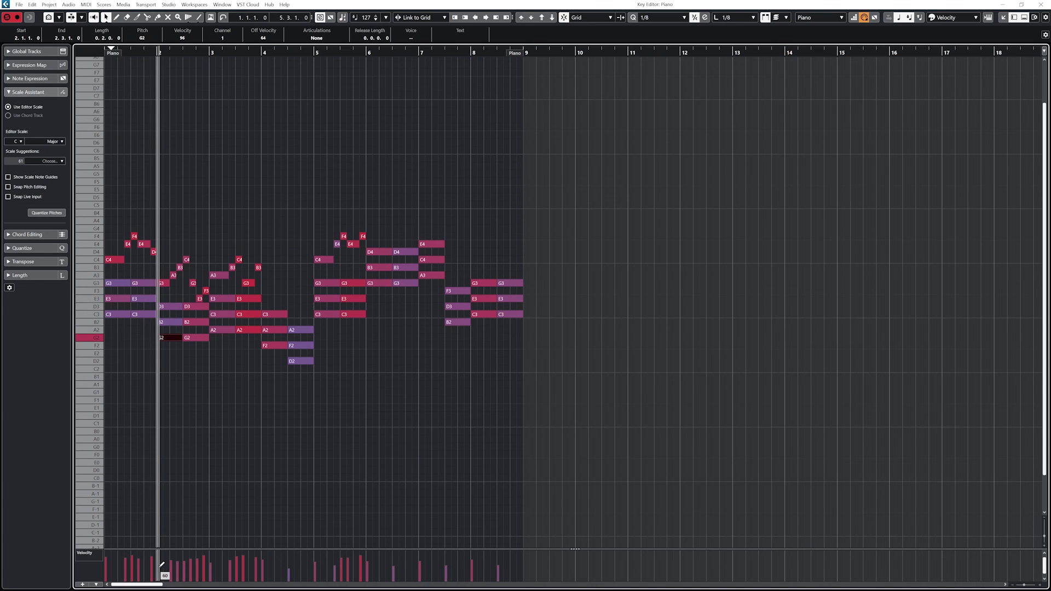
left_click(187, 569)
left_click(192, 322)
left_click(187, 570)
left_click(191, 337)
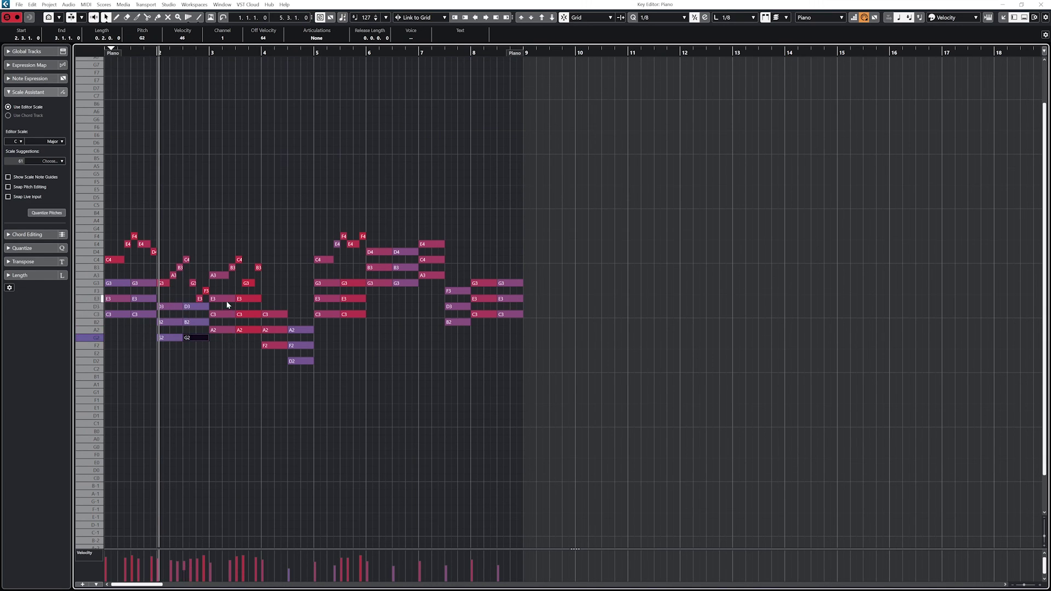
Soften the C3 and A2 notes in bar 3, then select the C4 at bar 1.
left_click(219, 314)
left_click(216, 567)
left_click(218, 330)
left_click(216, 566)
left_click(213, 276)
left_click(112, 259)
left_click_drag(125, 53, 78, 50)
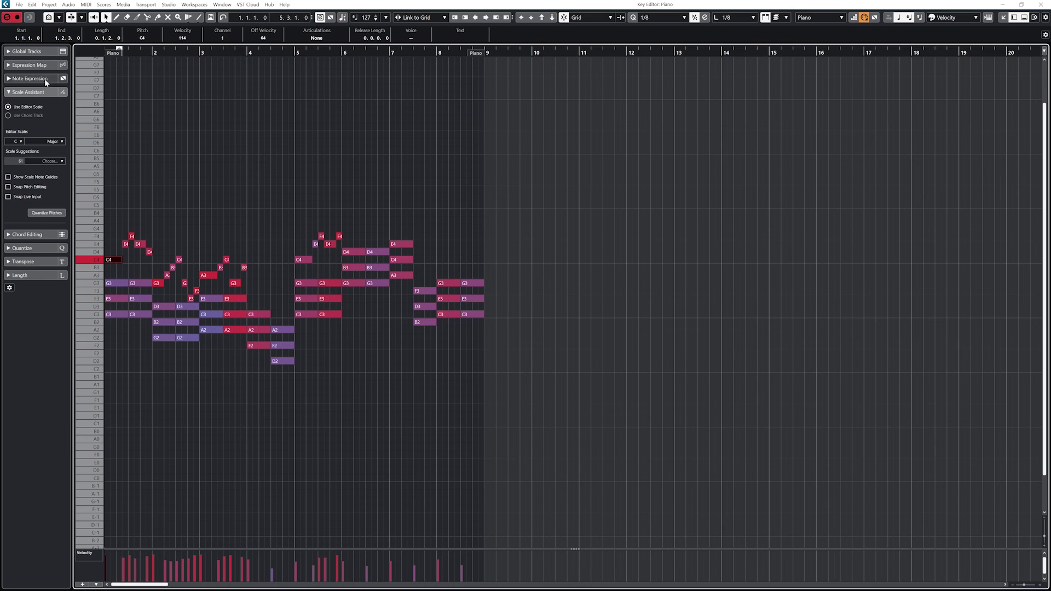
key("space")
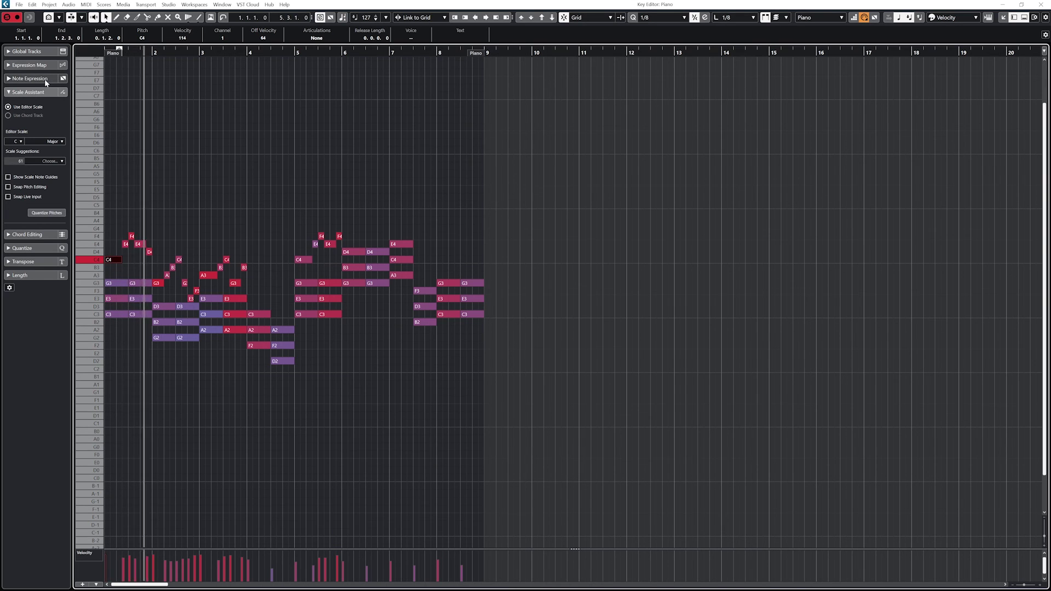